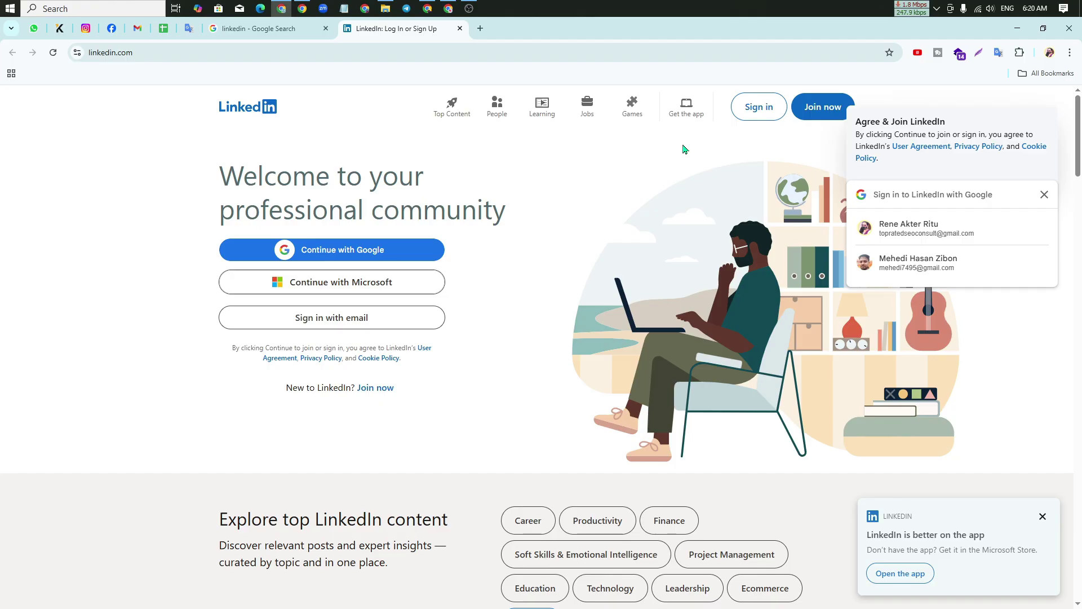
Step: Start joining LinkedIn with the first suggested Google account and dismiss the Google sign-in prompt on the join form
{"action": "left_click", "coordinate": [916, 228]}
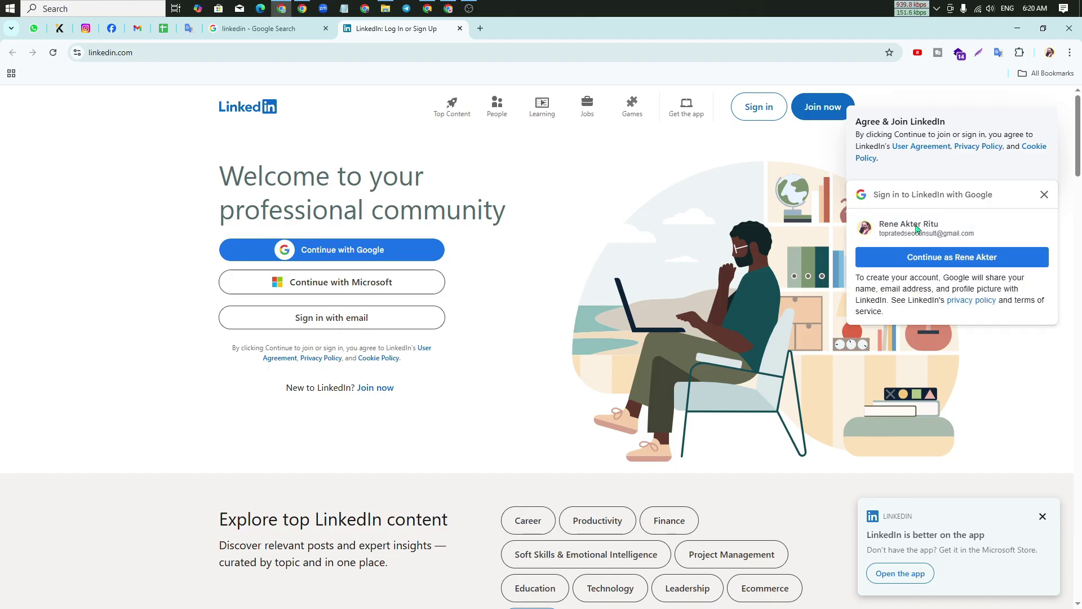
{"action": "left_click", "coordinate": [966, 258]}
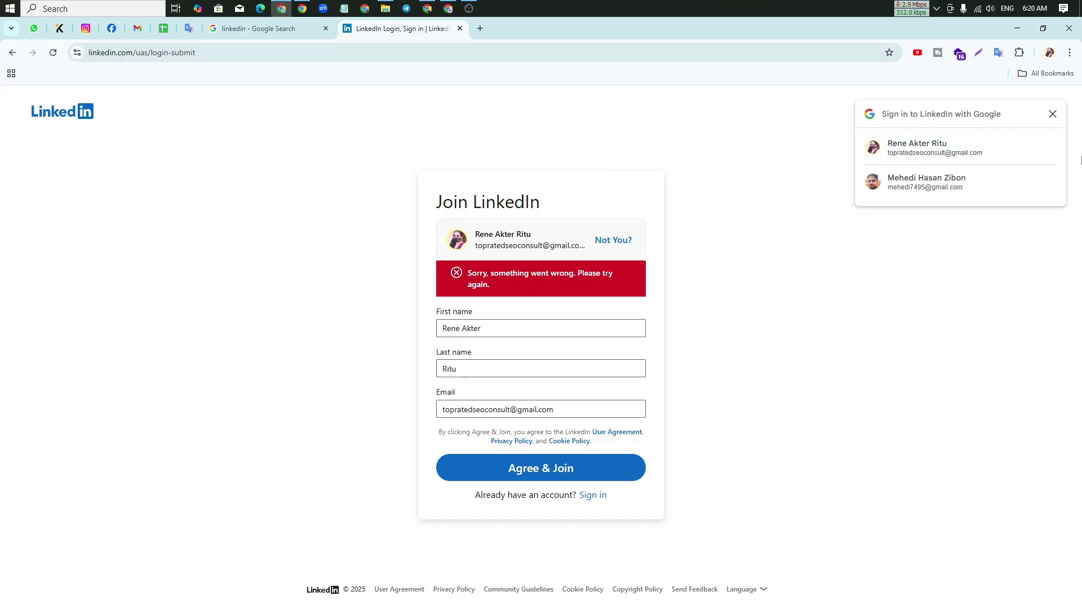
{"action": "left_click", "coordinate": [1051, 115]}
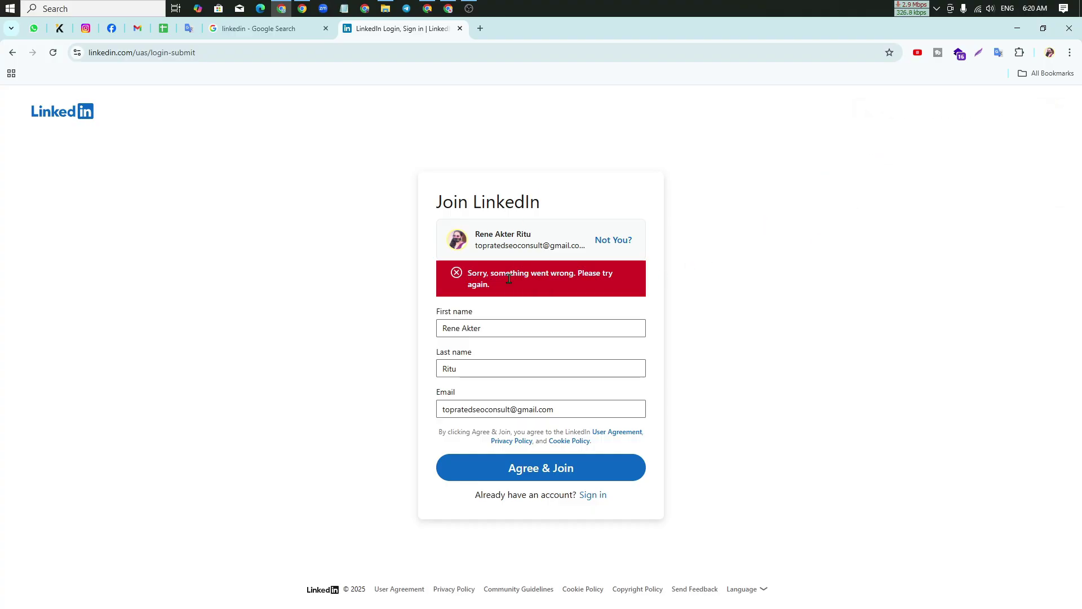
{"action": "left_click_drag", "start_coordinate": [491, 274], "coordinate": [562, 285]}
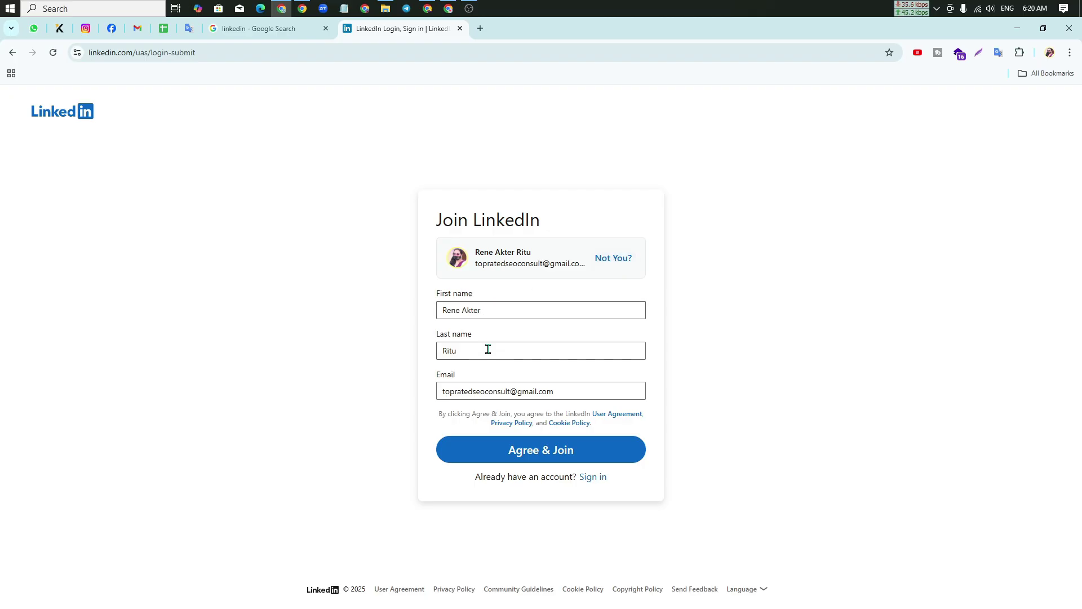
Step: Replace the first name on the join form with "Freelancer", keeping the last name
{"action": "left_click_drag", "start_coordinate": [494, 310], "coordinate": [418, 314]}
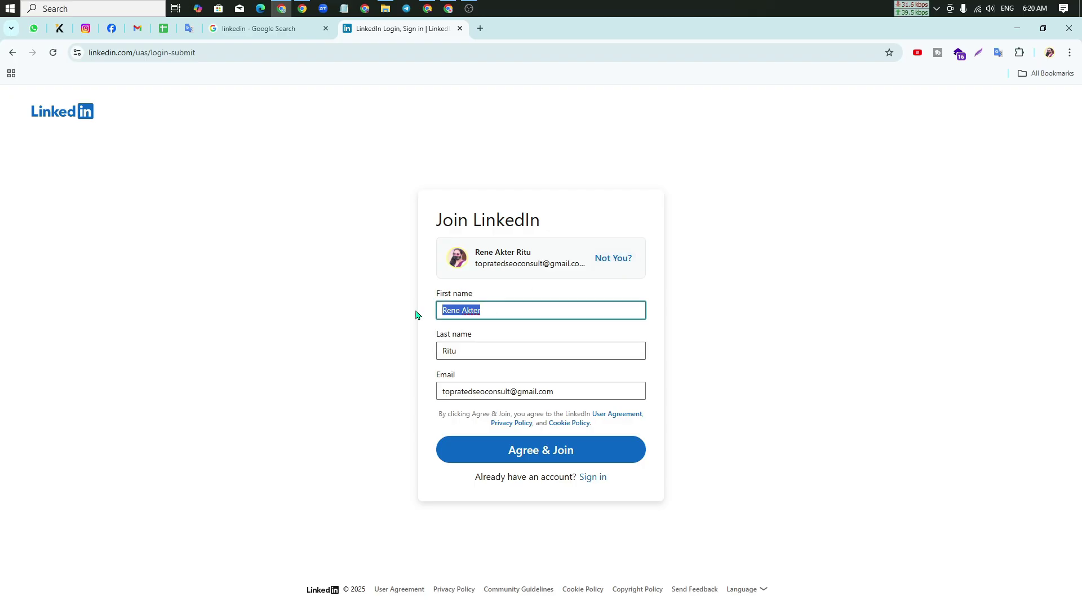
{"action": "type", "text": "Freelancer"}
{"action": "key", "text": "Tab"}
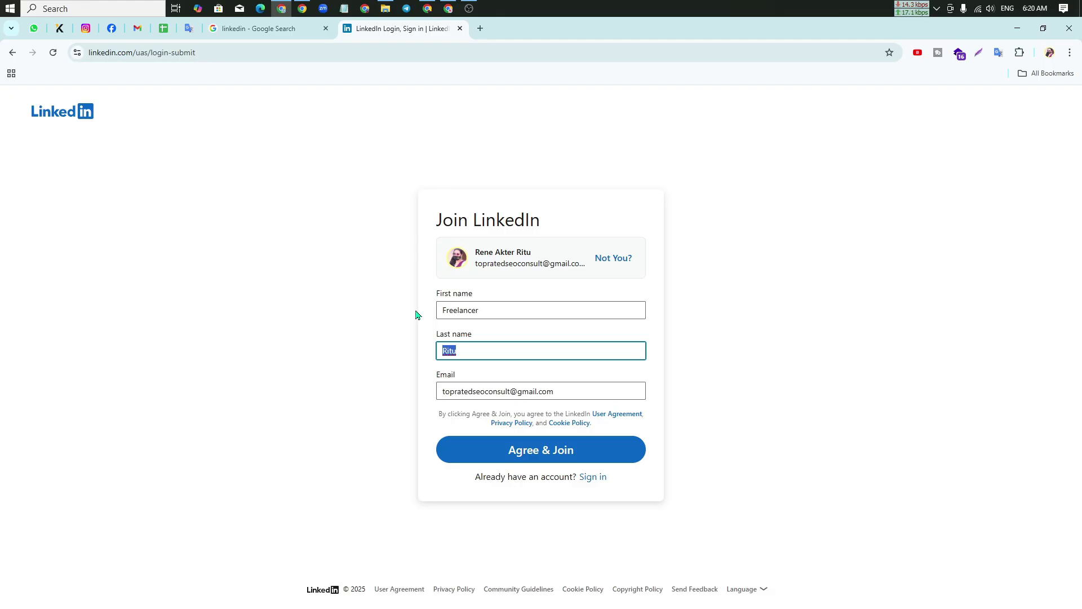
{"action": "left_click", "coordinate": [422, 359]}
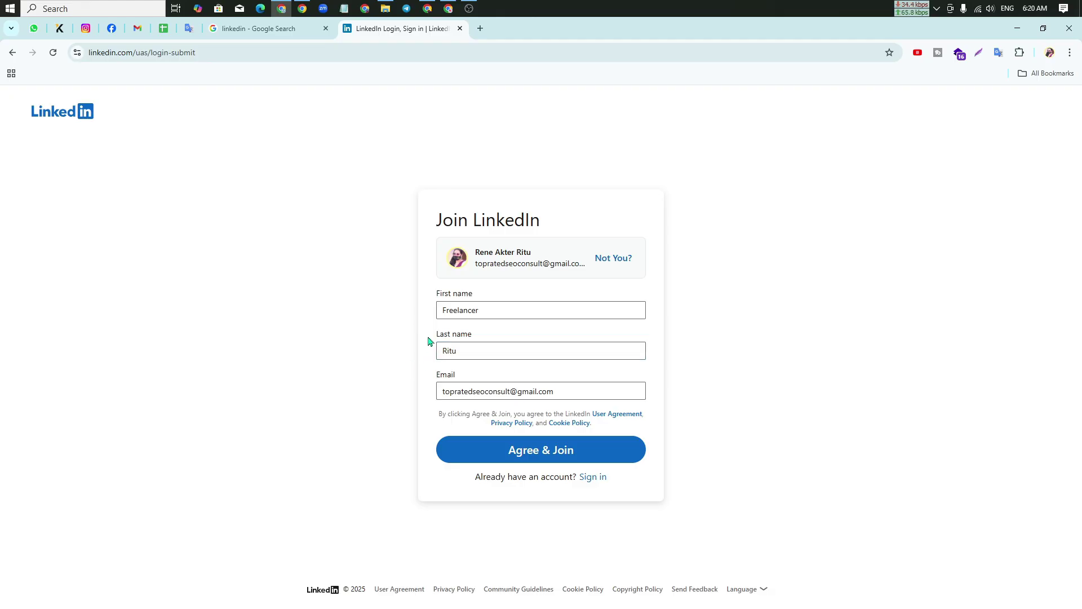
Step: Mark up a temporary screen capture of the join form, framing the name fields and pointing an arrow at Agree & Join, and discard it
{"action": "key", "text": "Print"}
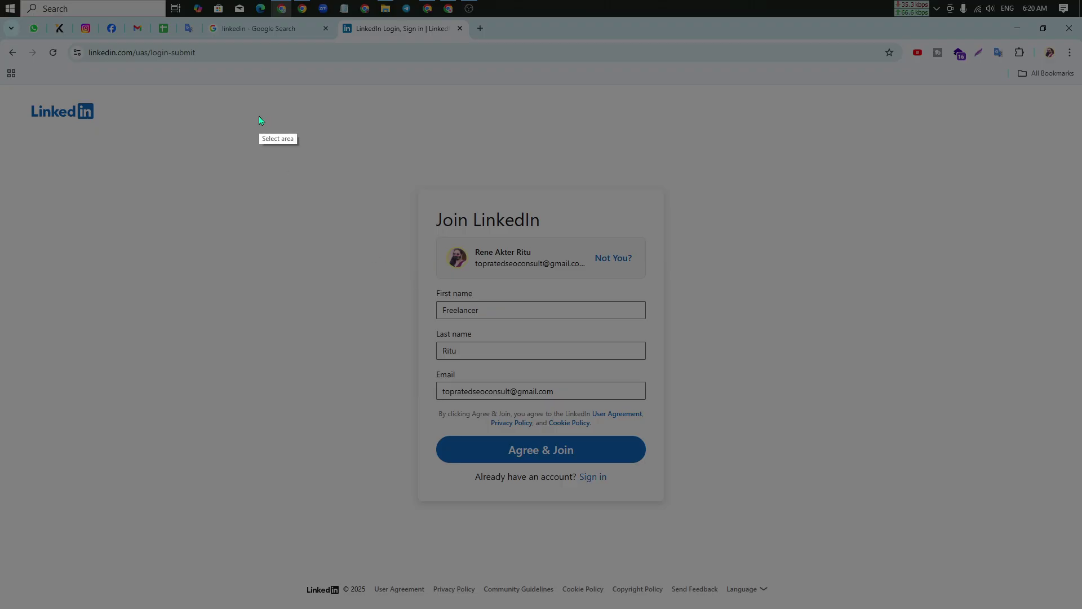
{"action": "left_click_drag", "start_coordinate": [258, 115], "coordinate": [751, 527]}
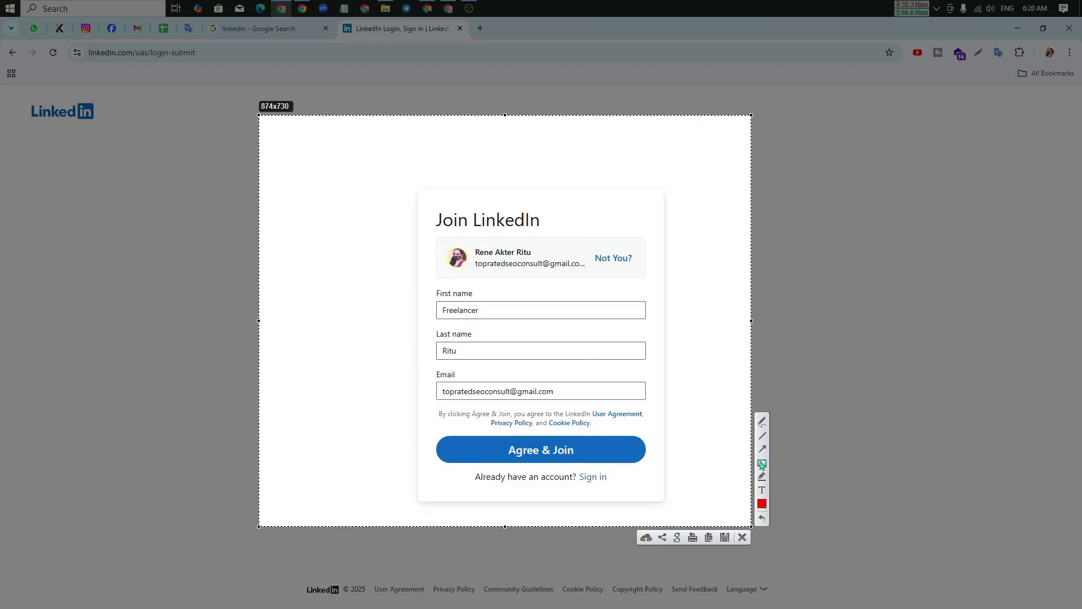
{"action": "mouse_move", "coordinate": [423, 288]}
{"action": "left_mouse_down"}
{"action": "mouse_move", "coordinate": [635, 379]}
{"action": "mouse_move", "coordinate": [664, 367]}
{"action": "left_mouse_up"}
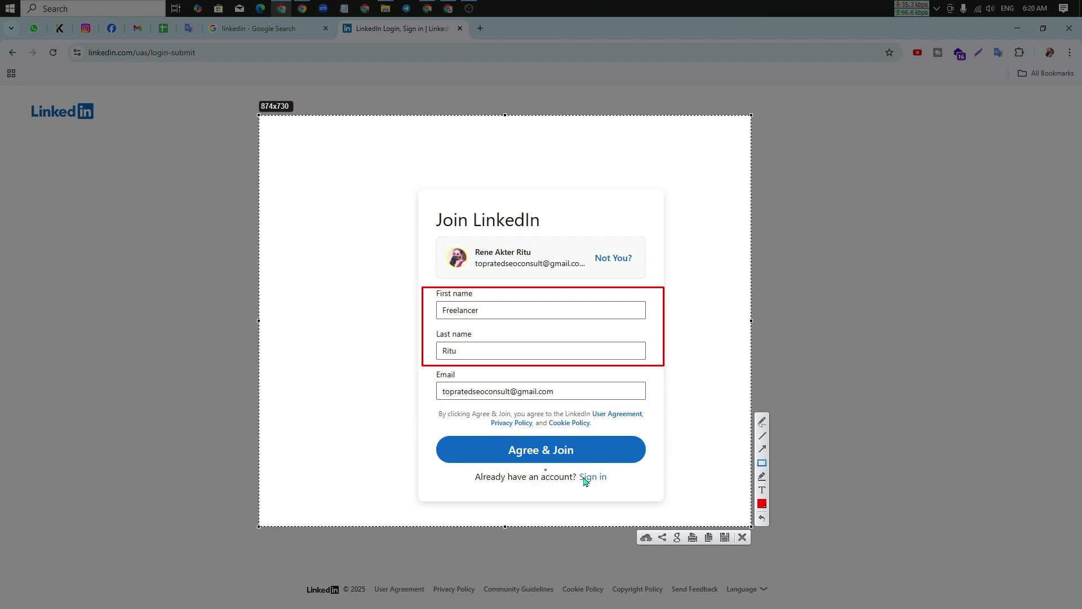
{"action": "left_click", "coordinate": [762, 449]}
{"action": "left_click_drag", "start_coordinate": [693, 398], "coordinate": [552, 447]}
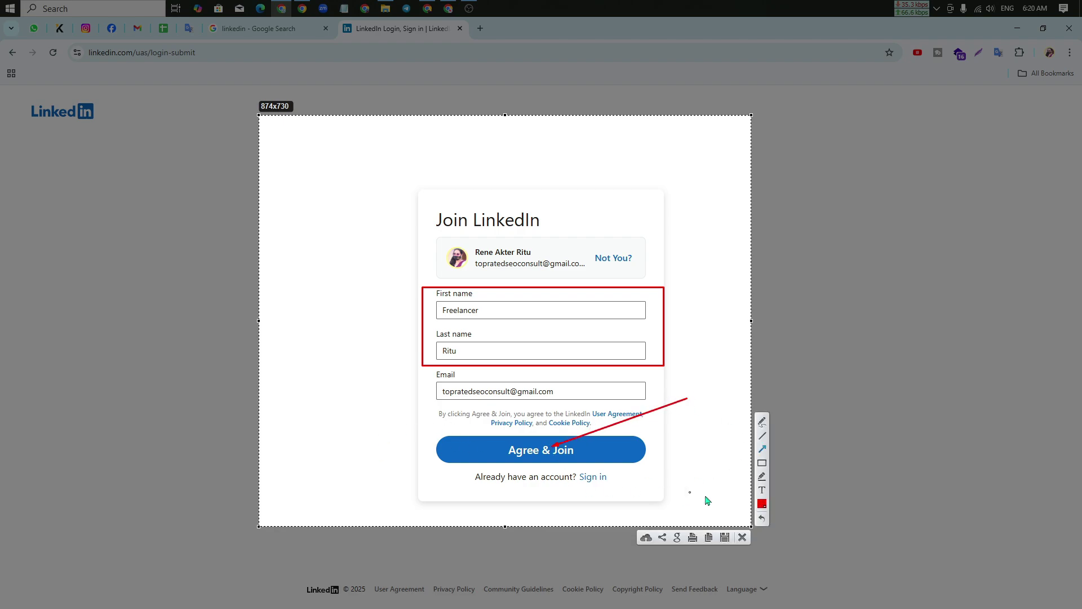
{"action": "left_click", "coordinate": [743, 538]}
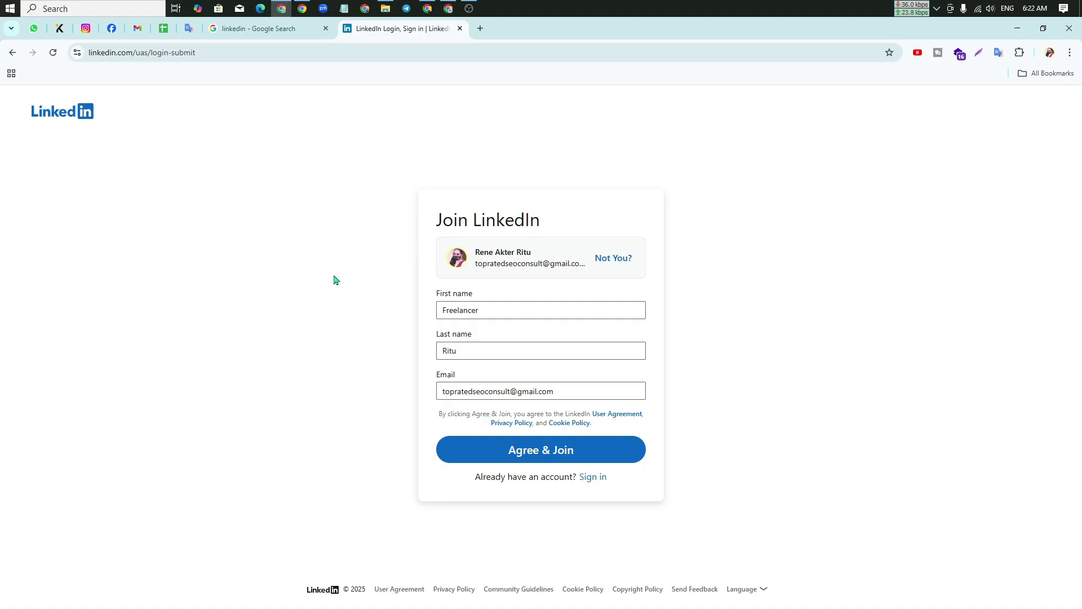
Step: Review the first and last name entries and submit the join form, agreeing to the terms
{"action": "left_click", "coordinate": [439, 309]}
{"action": "left_click_drag", "start_coordinate": [488, 311], "coordinate": [443, 310]}
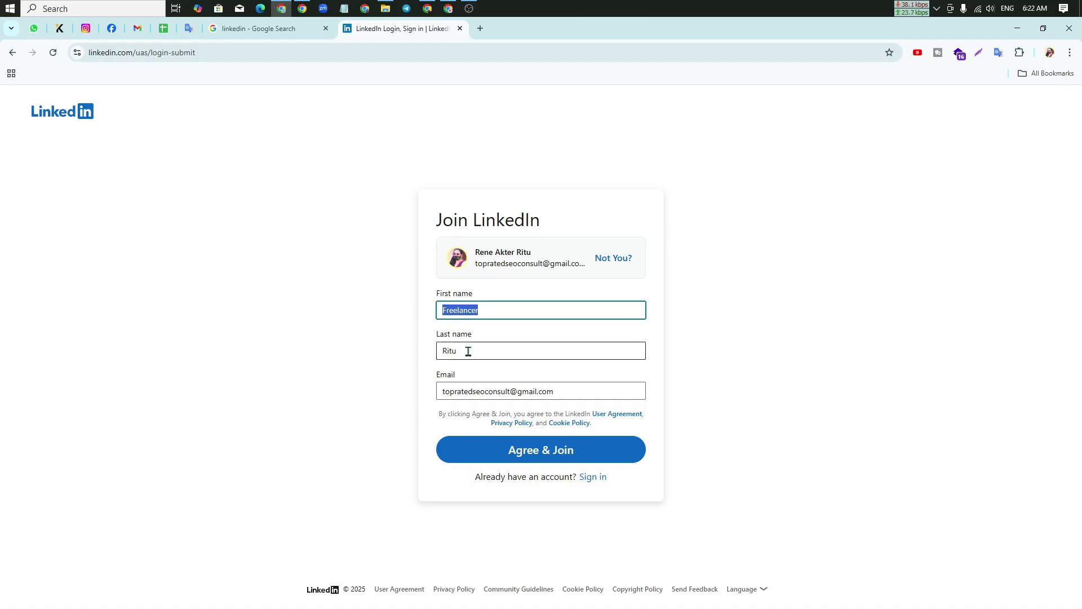
{"action": "left_click_drag", "start_coordinate": [467, 352], "coordinate": [406, 345]}
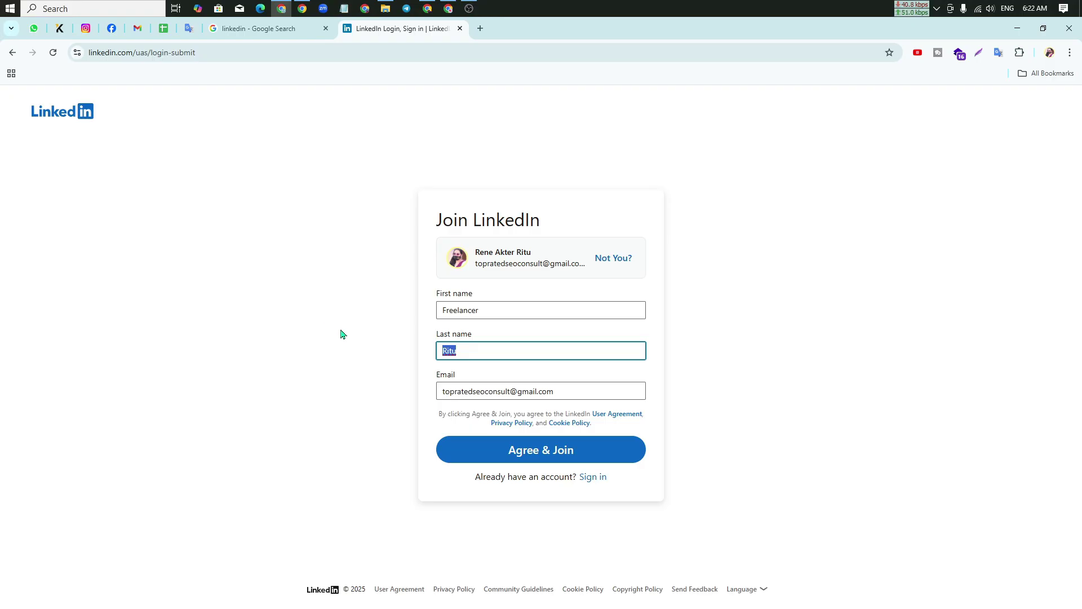
{"action": "left_click", "coordinate": [363, 346]}
{"action": "left_click", "coordinate": [545, 450]}
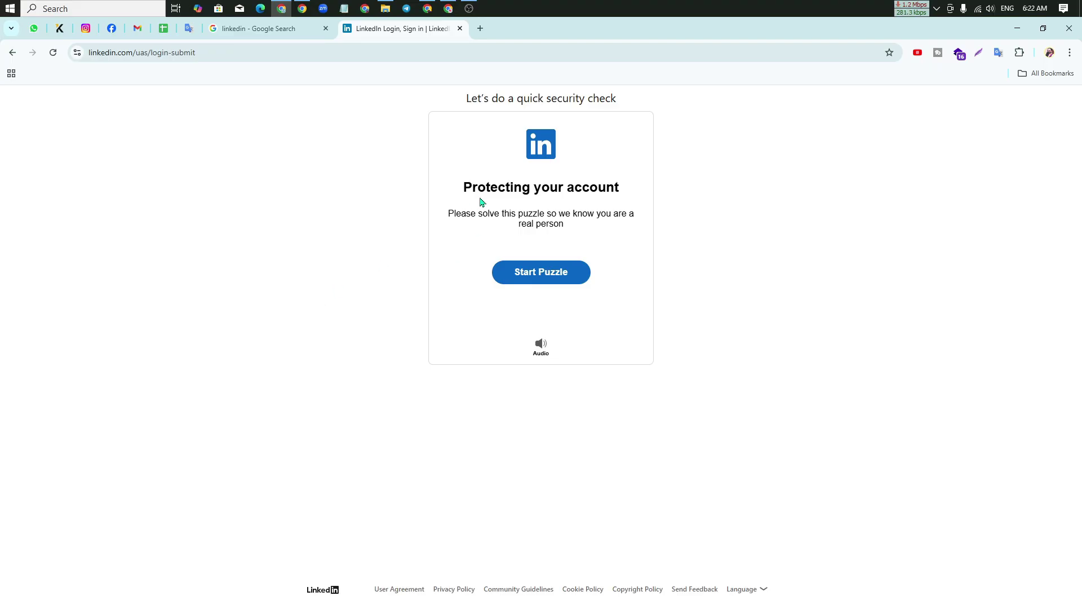
Step: Mark up a temporary screen capture of the security check, framing the Start Puzzle area with a rectangle, and discard it
{"action": "key", "text": "Print"}
{"action": "mouse_move", "coordinate": [372, 88]}
{"action": "left_mouse_down"}
{"action": "mouse_move", "coordinate": [712, 305]}
{"action": "mouse_move", "coordinate": [732, 398]}
{"action": "left_mouse_up"}
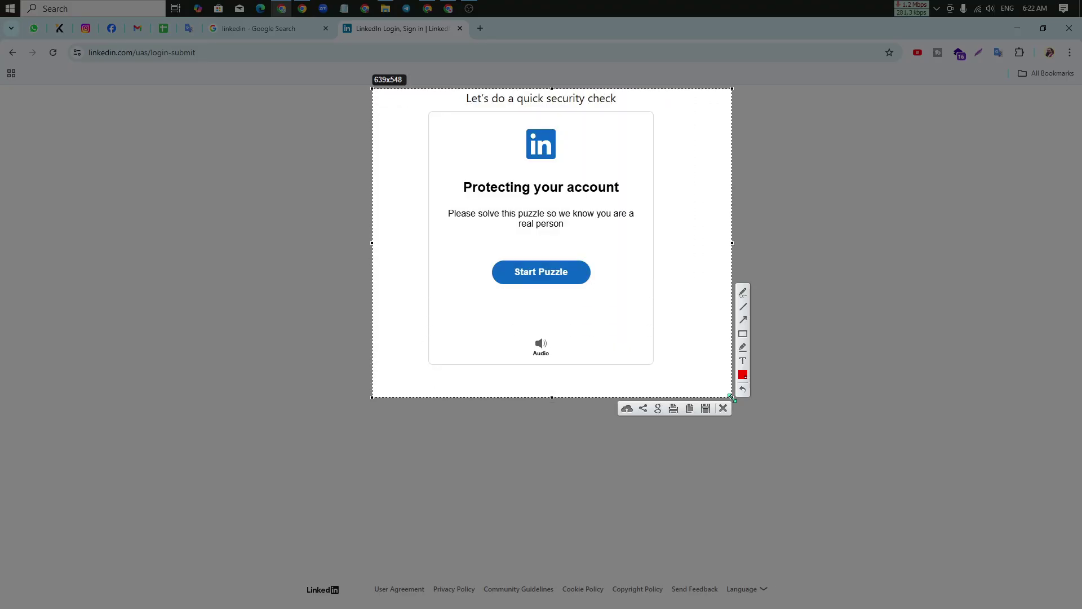
{"action": "left_click", "coordinate": [743, 350]}
{"action": "left_click", "coordinate": [743, 334]}
{"action": "mouse_move", "coordinate": [405, 233]}
{"action": "left_mouse_down"}
{"action": "mouse_move", "coordinate": [632, 369]}
{"action": "mouse_move", "coordinate": [681, 370]}
{"action": "left_mouse_up"}
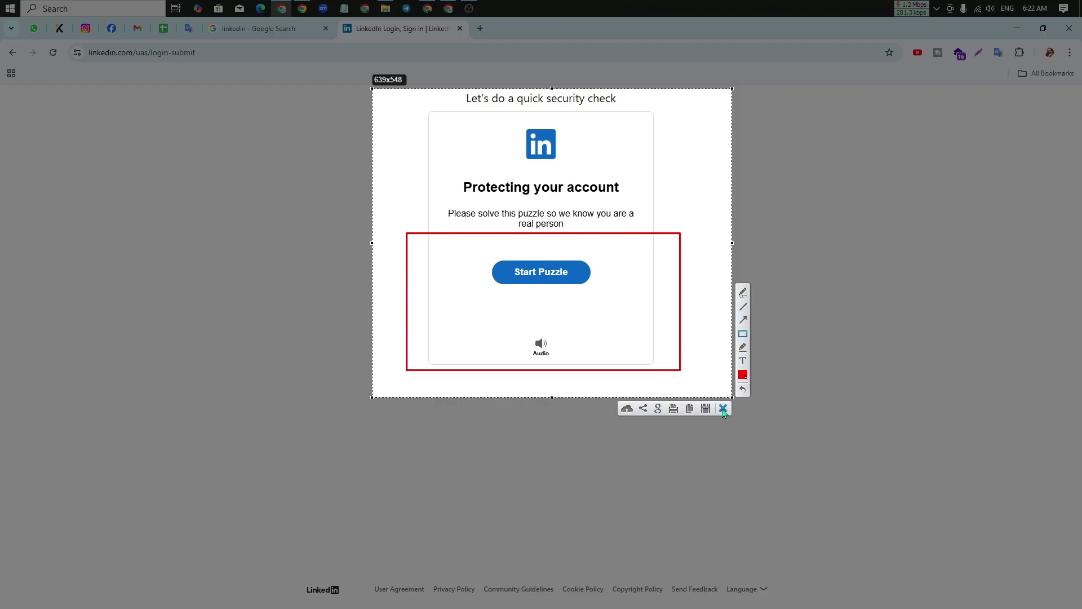
{"action": "left_click", "coordinate": [724, 410]}
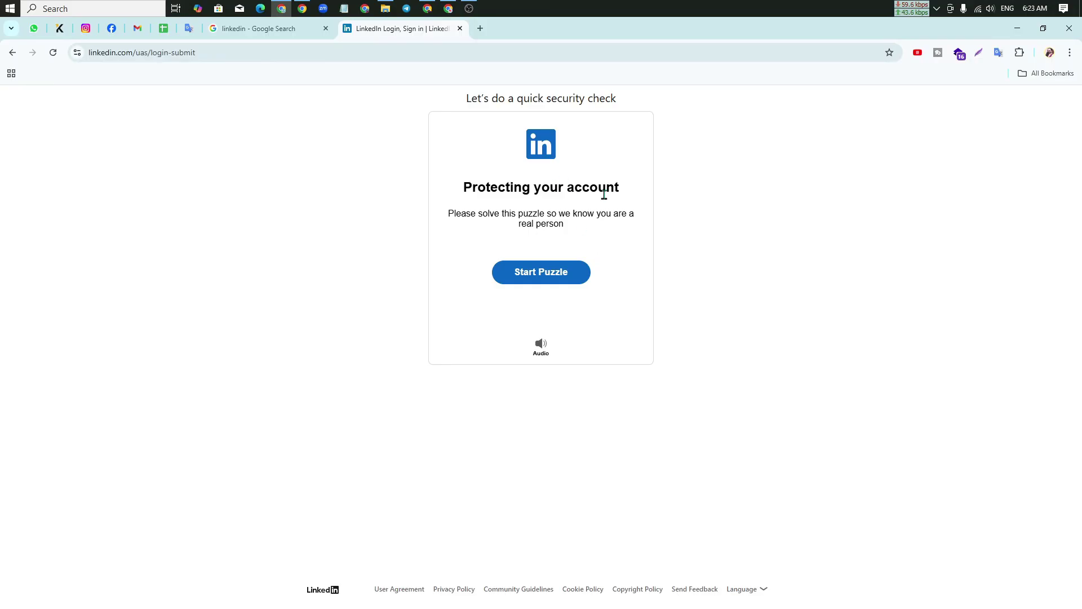
Step: Start the security puzzle and solve it by picking the image of the dog standing the correct way up
{"action": "left_click_drag", "start_coordinate": [461, 215], "coordinate": [628, 216]}
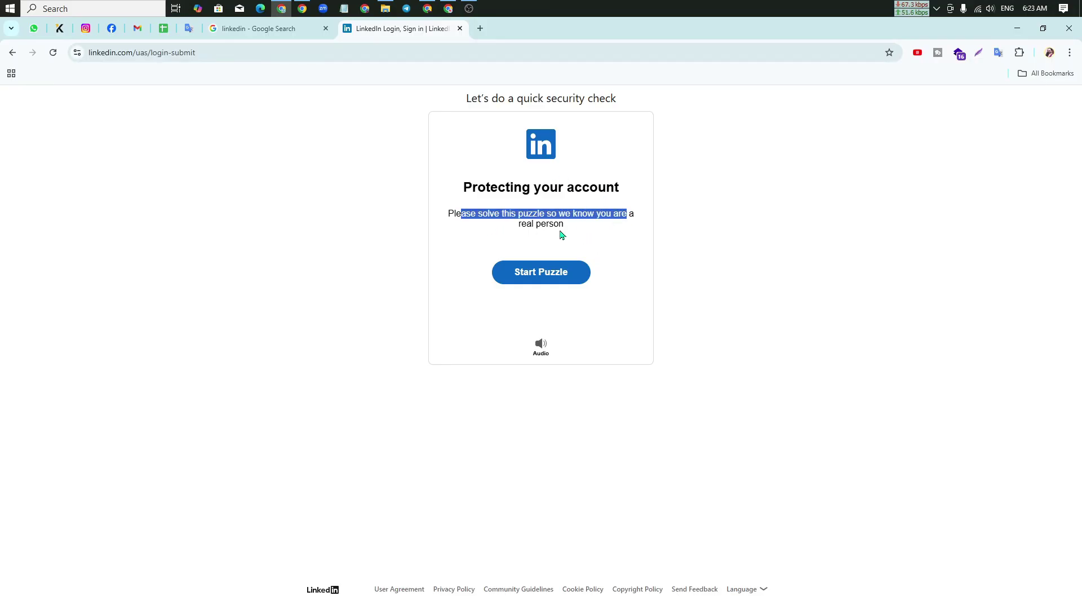
{"action": "left_click", "coordinate": [551, 276]}
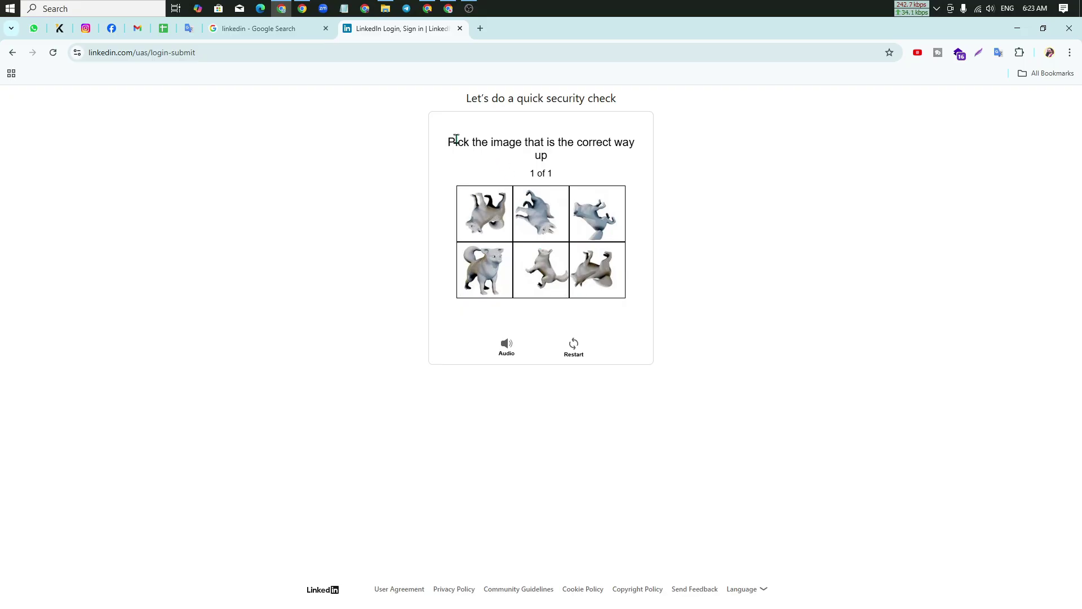
{"action": "left_click_drag", "start_coordinate": [448, 142], "coordinate": [623, 142]}
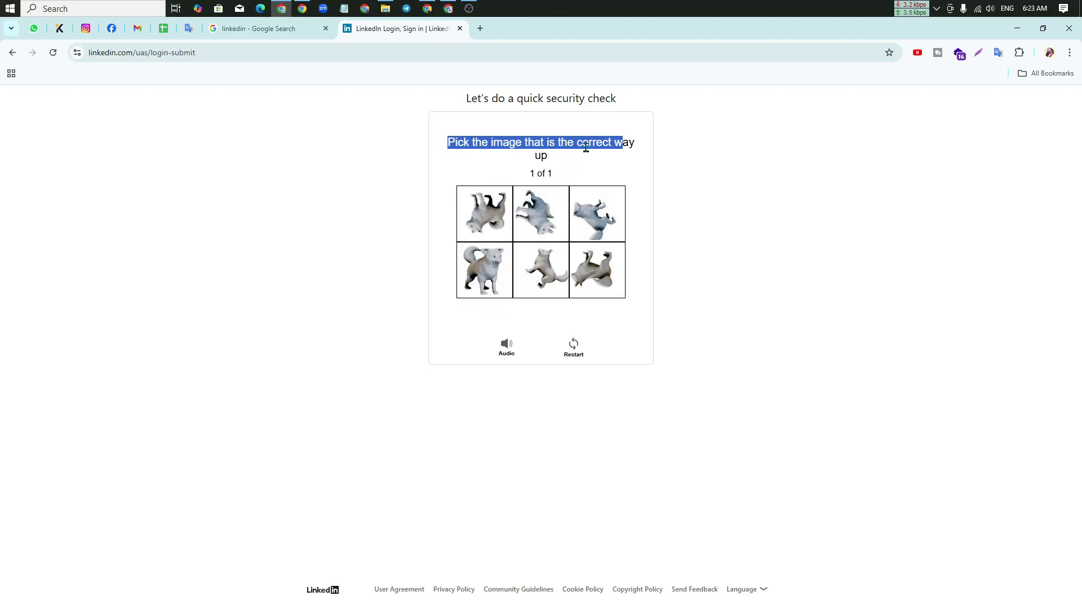
{"action": "left_click", "coordinate": [489, 269]}
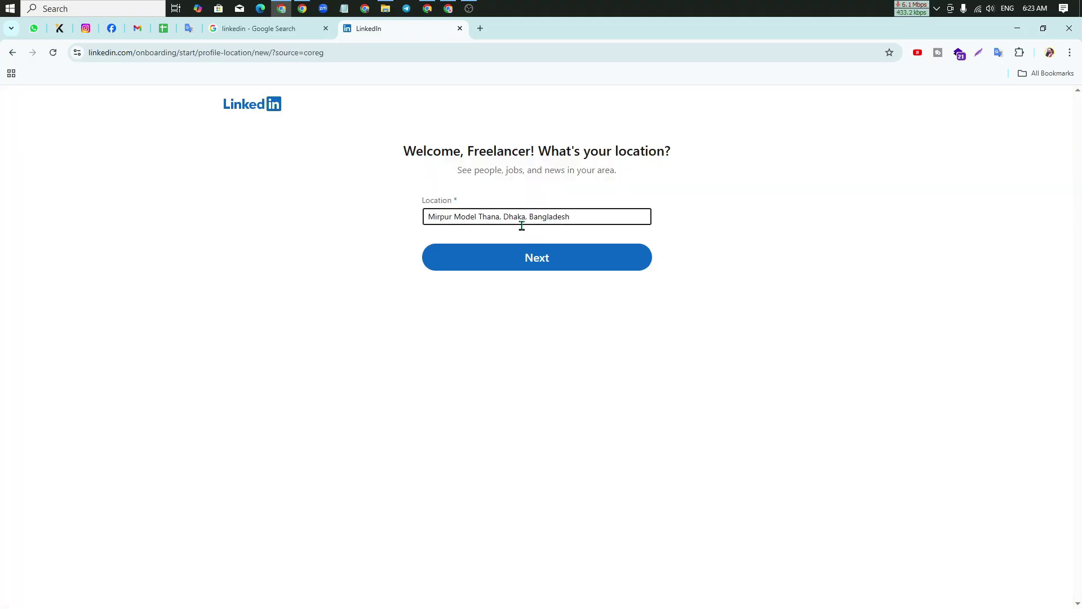
Step: Try to replace the area in the profile location with Jhenaidah, including the alternative spelling Jhenida
{"action": "left_click_drag", "start_coordinate": [498, 218], "coordinate": [388, 225]}
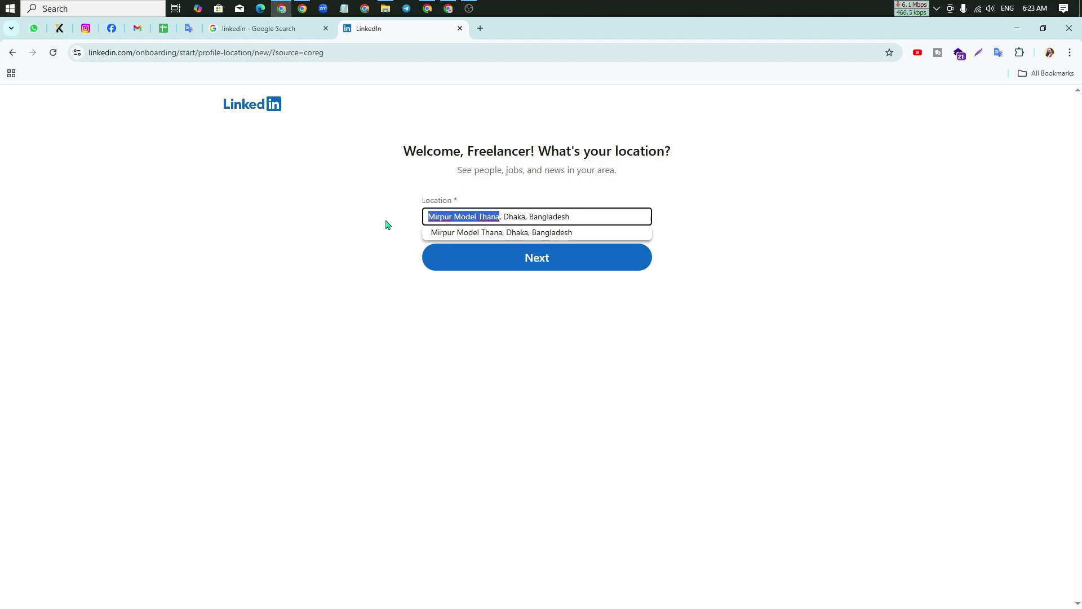
{"action": "type", "text": "Jhen"}
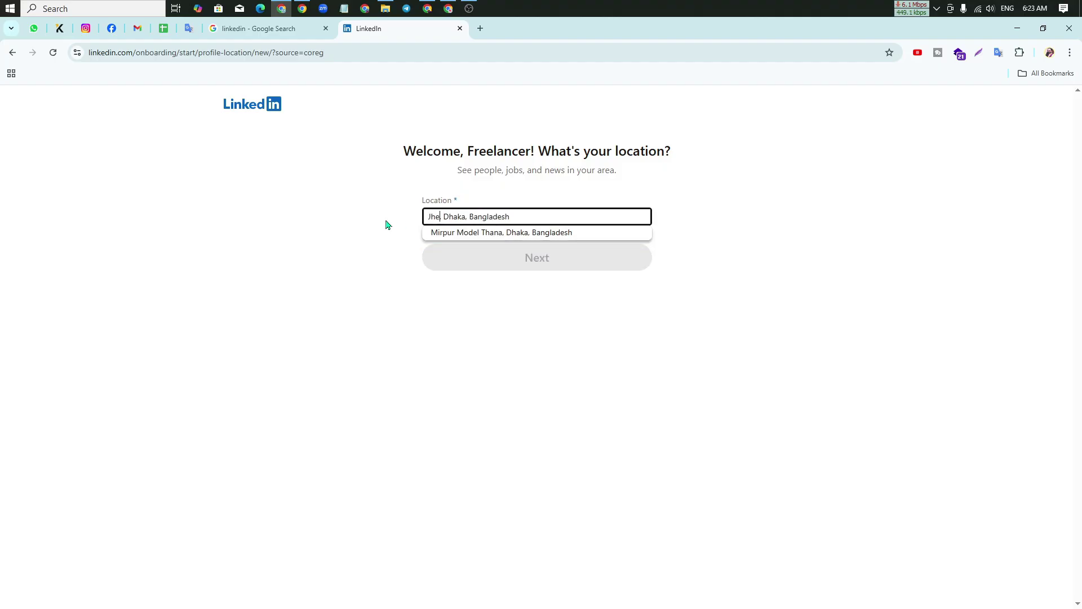
{"action": "type", "text": "aidah"}
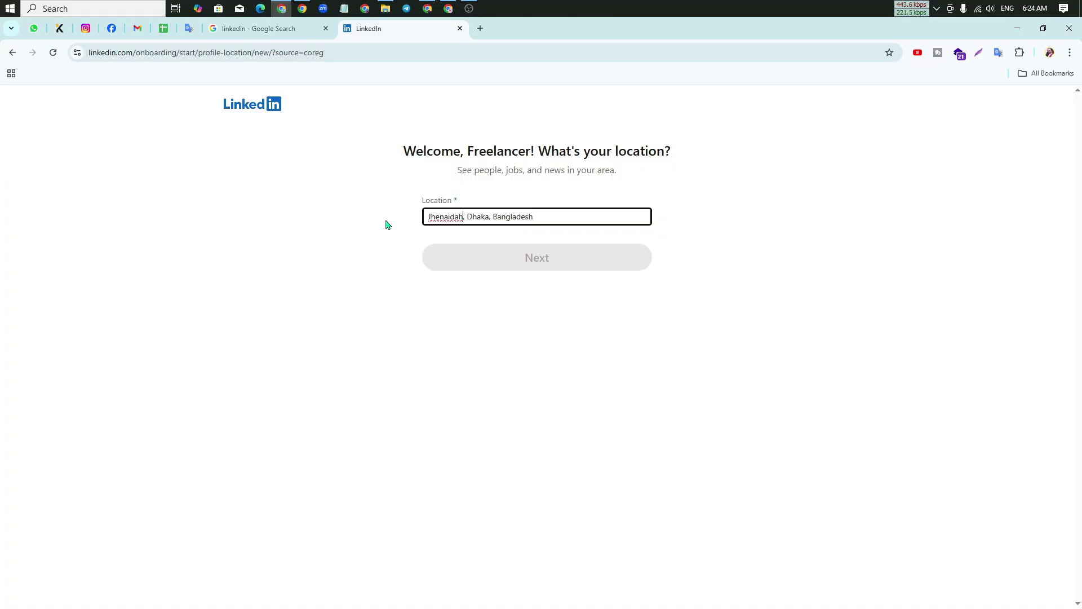
{"action": "key", "text": "BackSpace"}
{"action": "key", "text": "BackSpace"}
{"action": "key", "text": "BackSpace"}
{"action": "key", "text": "BackSpace"}
{"action": "key", "text": "BackSpace"}
{"action": "type", "text": "ida"}
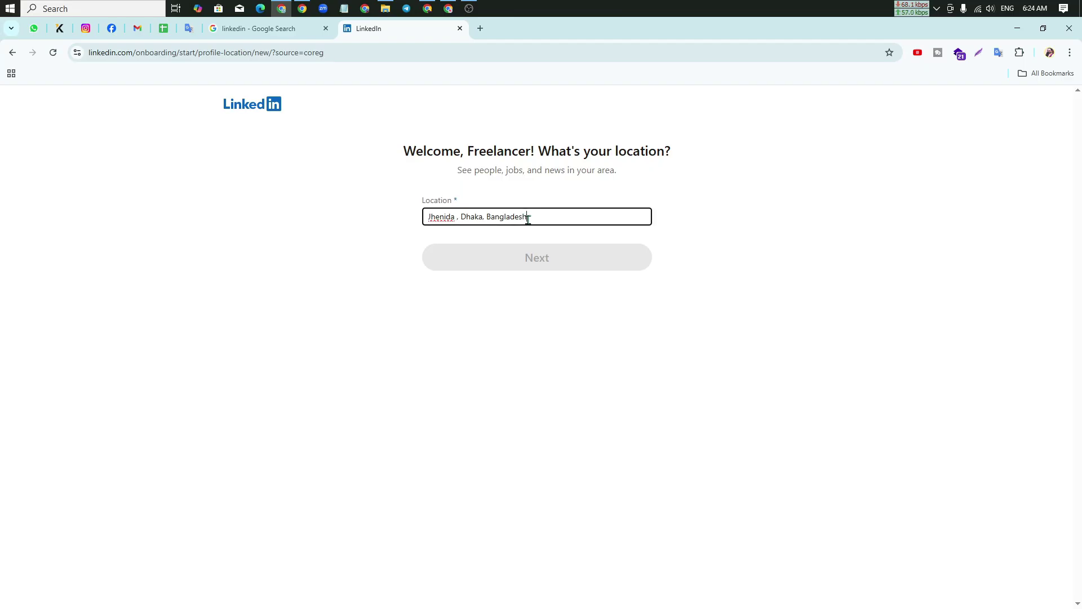
Step: Set the profile location to the suggested country Bangladesh and proceed to the experience page
{"action": "left_click_drag", "start_coordinate": [526, 218], "coordinate": [418, 224]}
{"action": "type", "text": "B"}
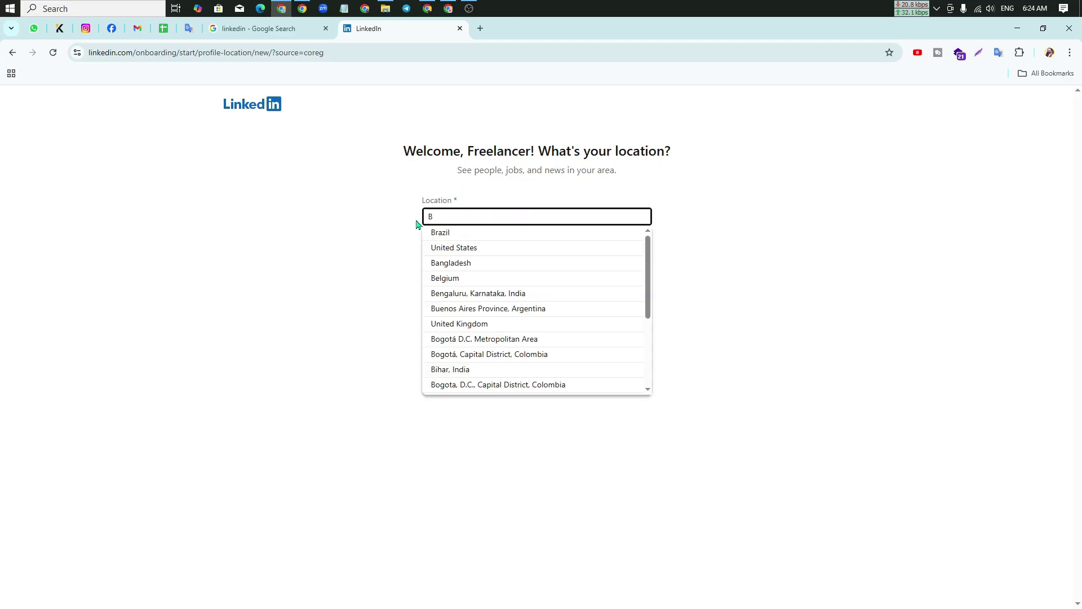
{"action": "left_click", "coordinate": [455, 263]}
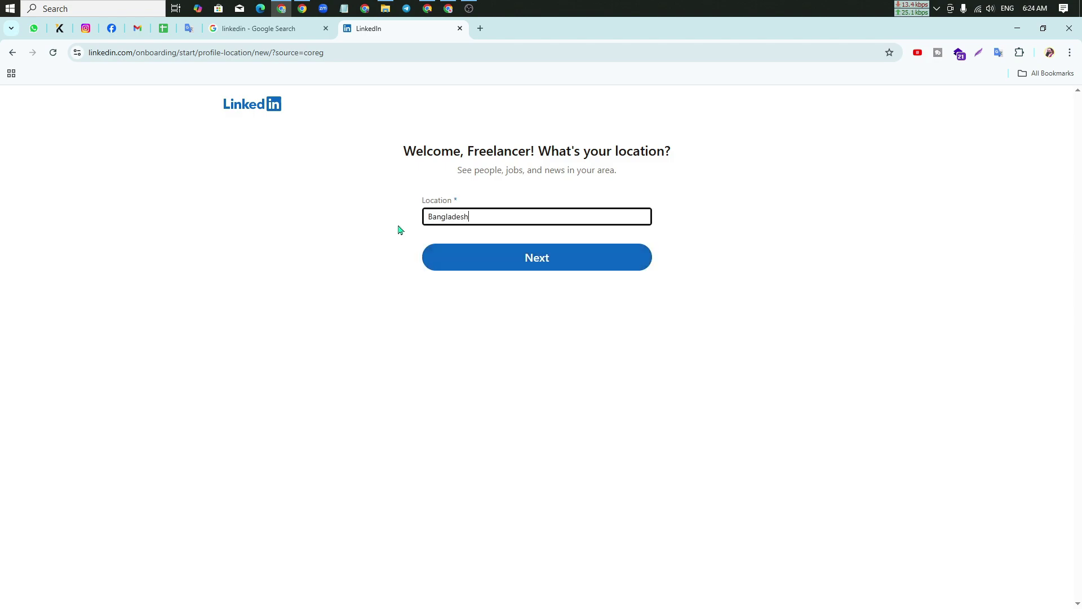
{"action": "left_click", "coordinate": [550, 262]}
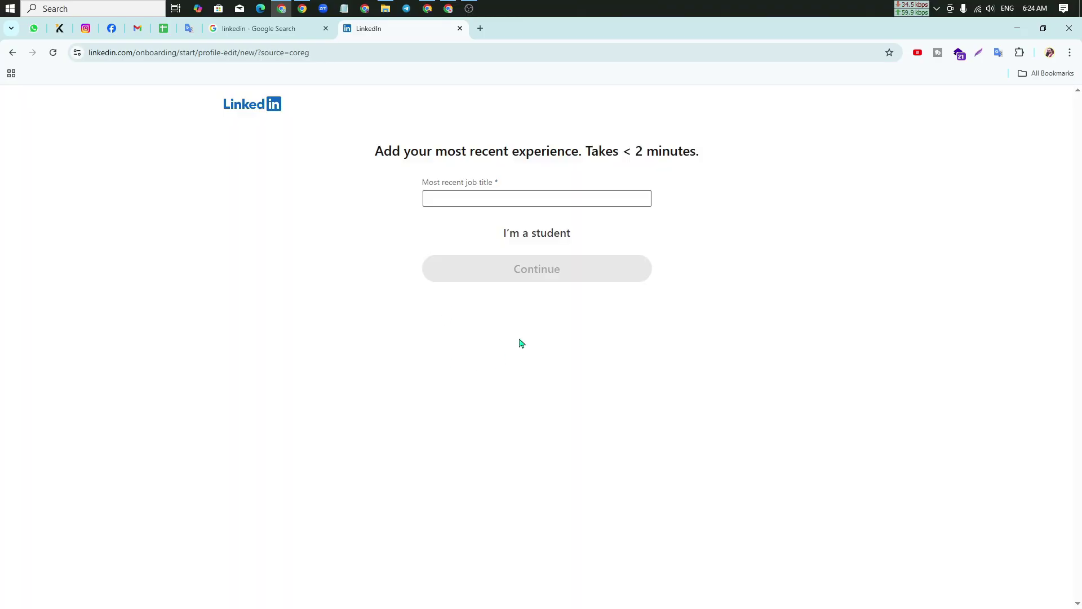
Step: Set the most recent job title to Search Engine Optimization Consultant and the employment type to Freelance
{"action": "left_click", "coordinate": [471, 196]}
{"action": "left_click_drag", "start_coordinate": [379, 151], "coordinate": [581, 150]}
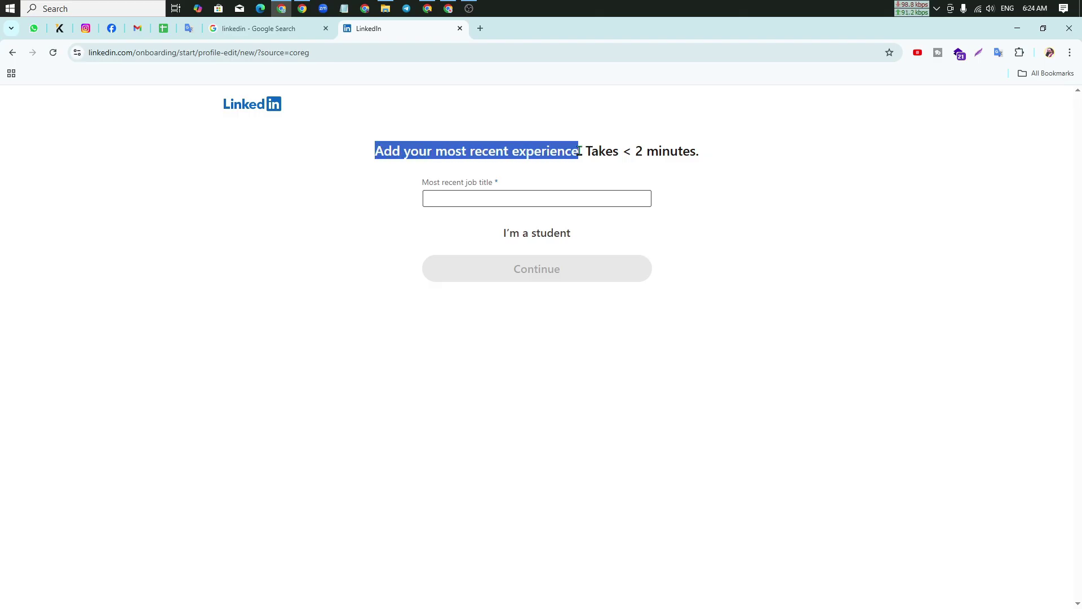
{"action": "left_click", "coordinate": [489, 195]}
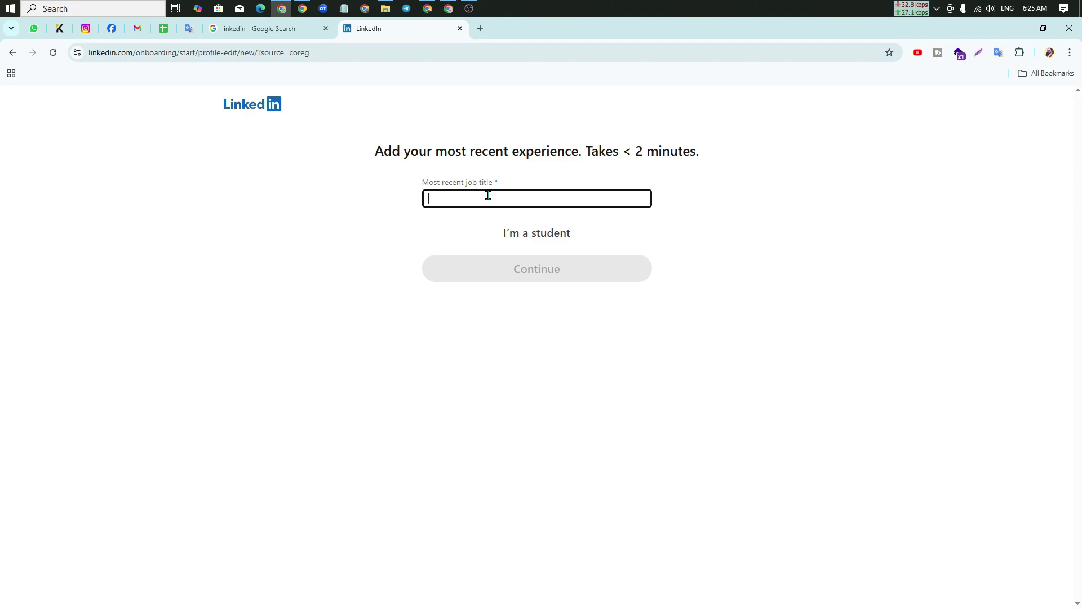
{"action": "type", "text": "SEO Con"}
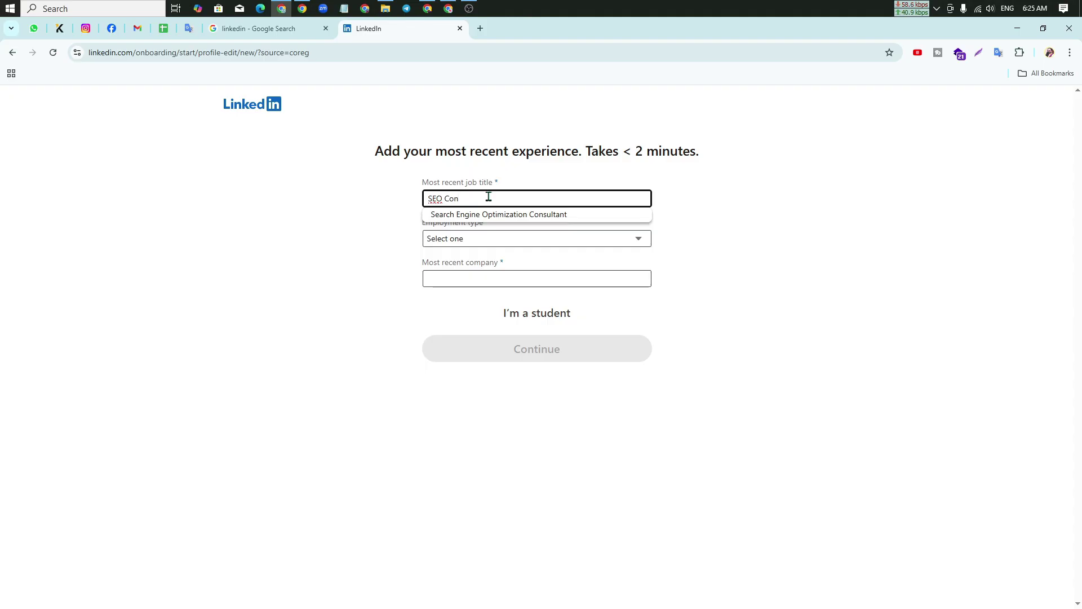
{"action": "left_click", "coordinate": [500, 219]}
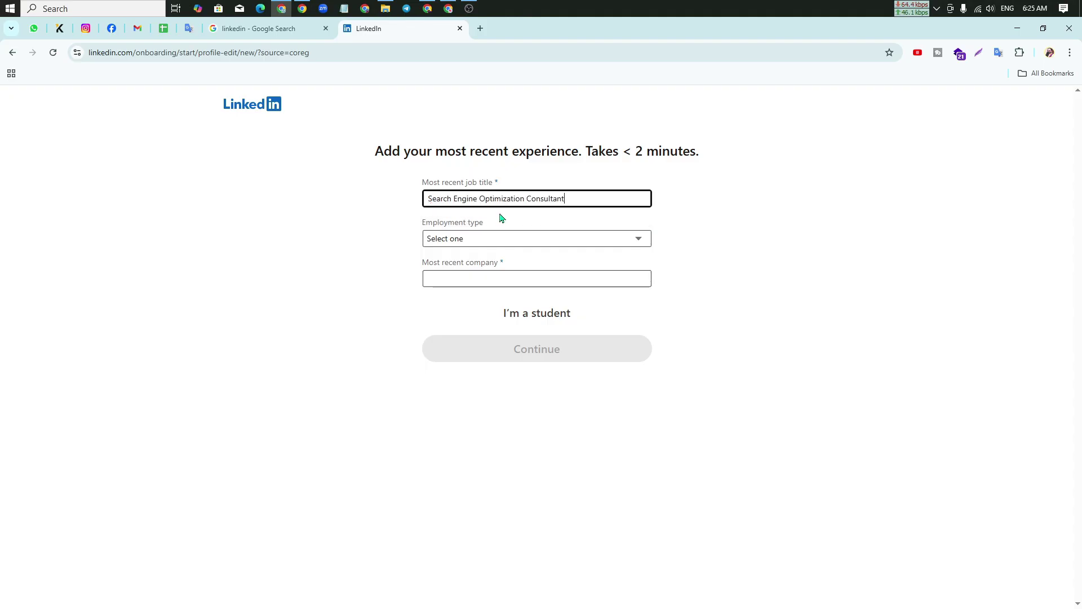
{"action": "left_click", "coordinate": [481, 241]}
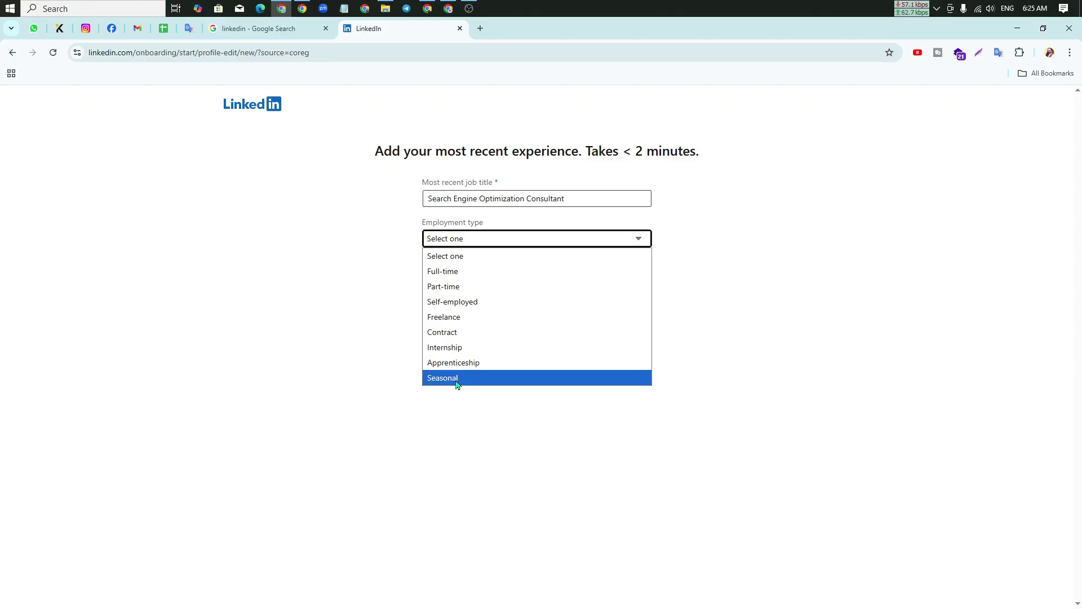
{"action": "left_click", "coordinate": [456, 320]}
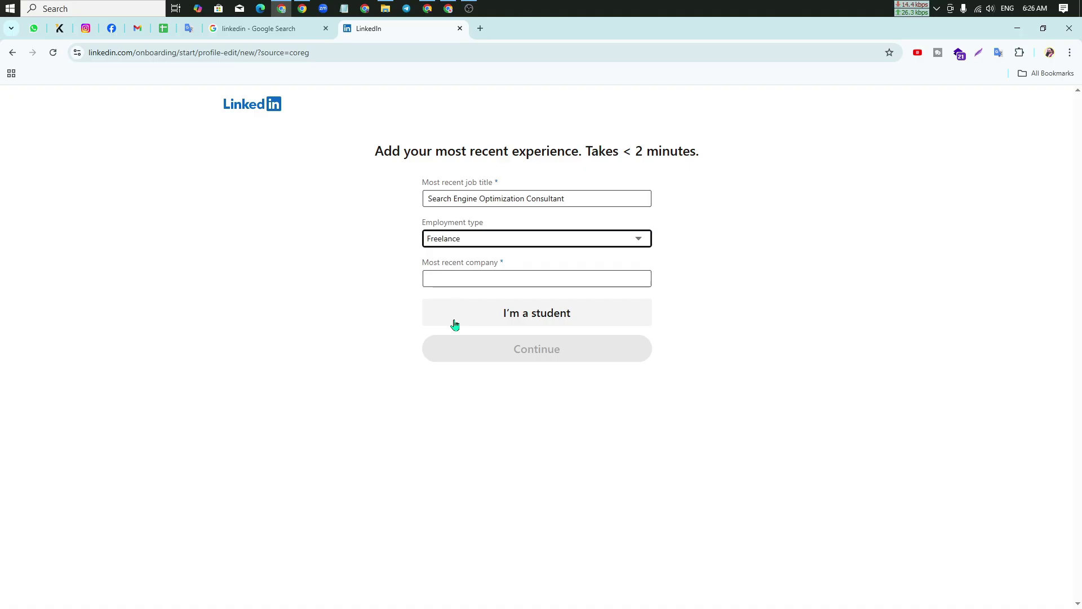
Step: Set the most recent company to Coral Stone USA and continue to the location page
{"action": "left_click", "coordinate": [477, 274]}
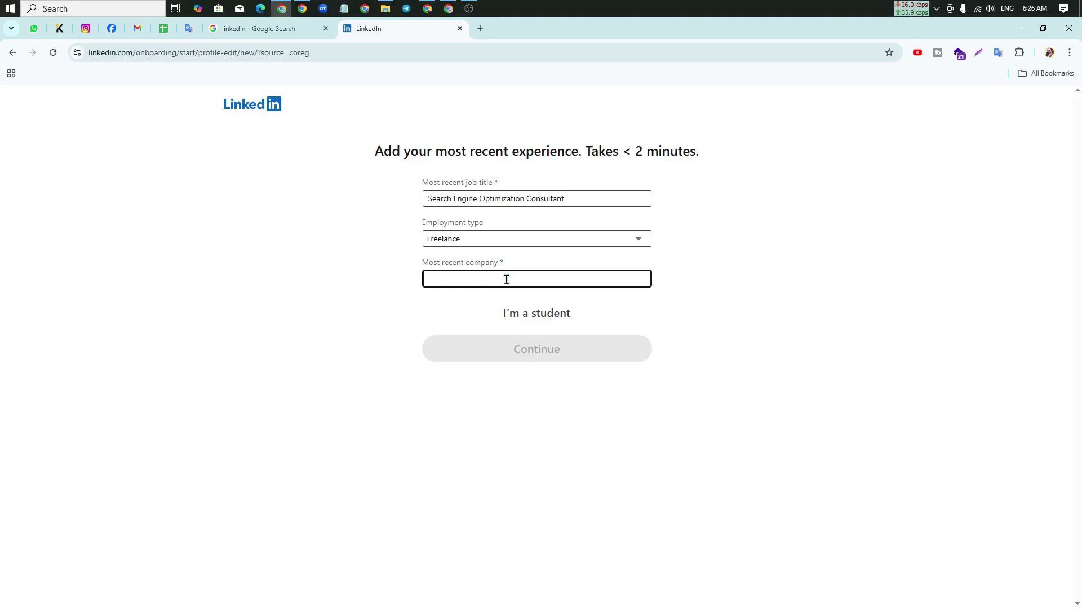
{"action": "type", "text": "Coral"}
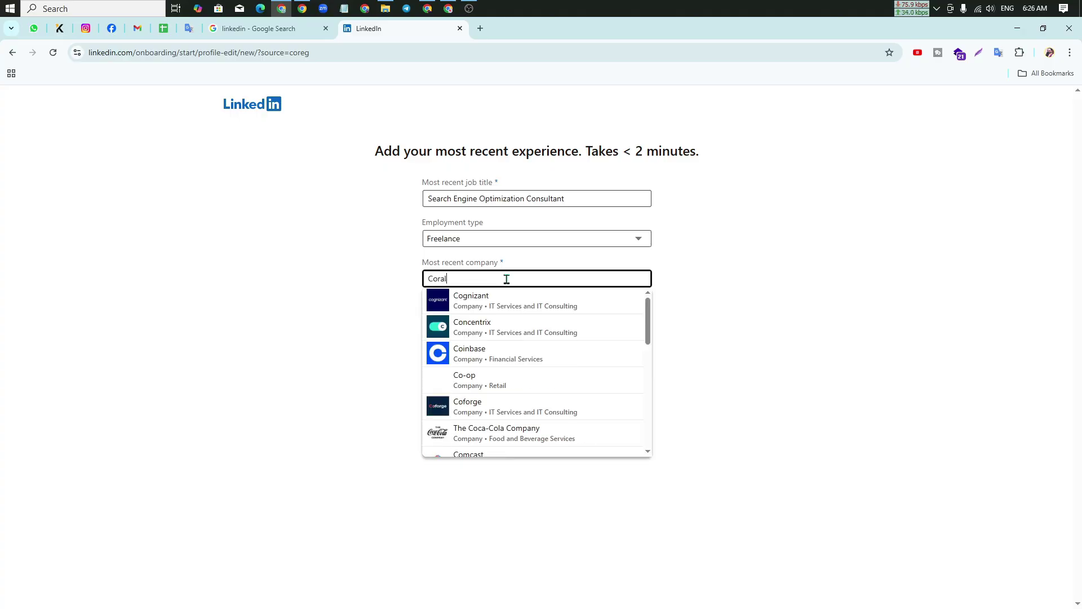
{"action": "type", "text": " Sto"}
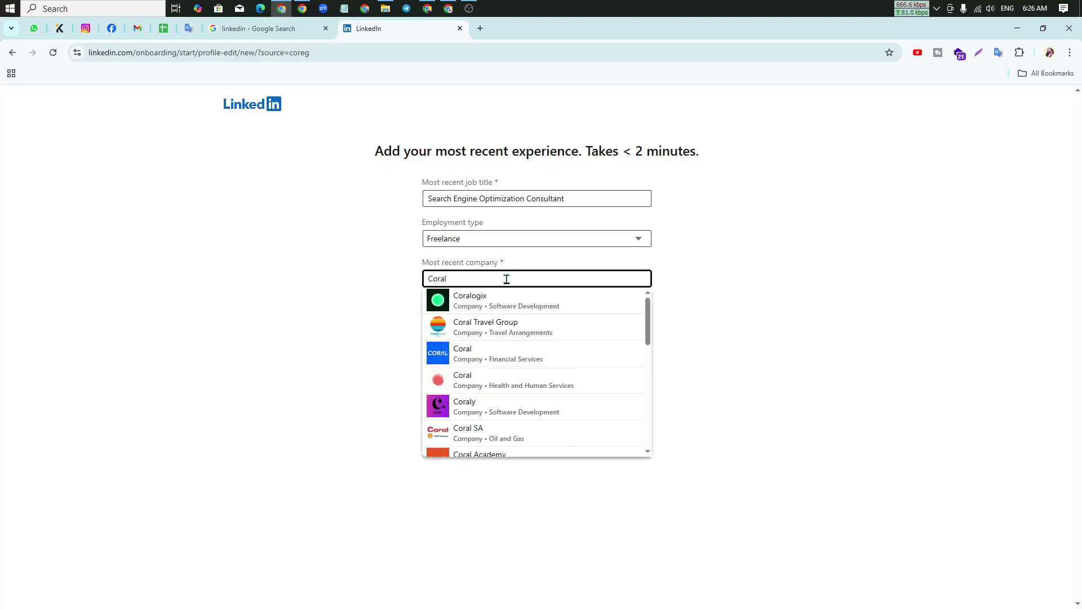
{"action": "type", "text": "ne"}
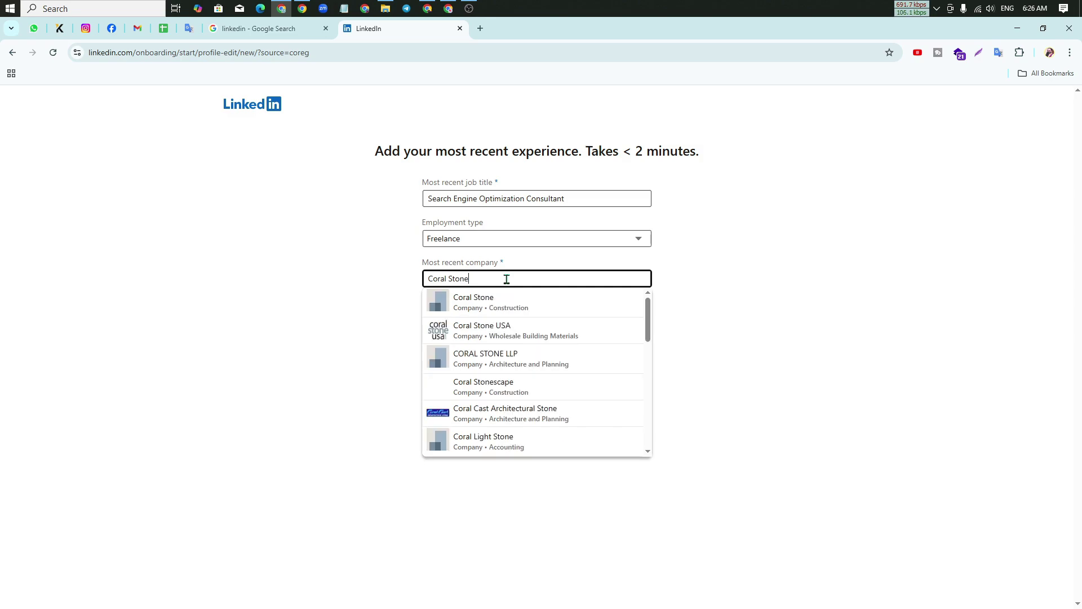
{"action": "left_click", "coordinate": [506, 330]}
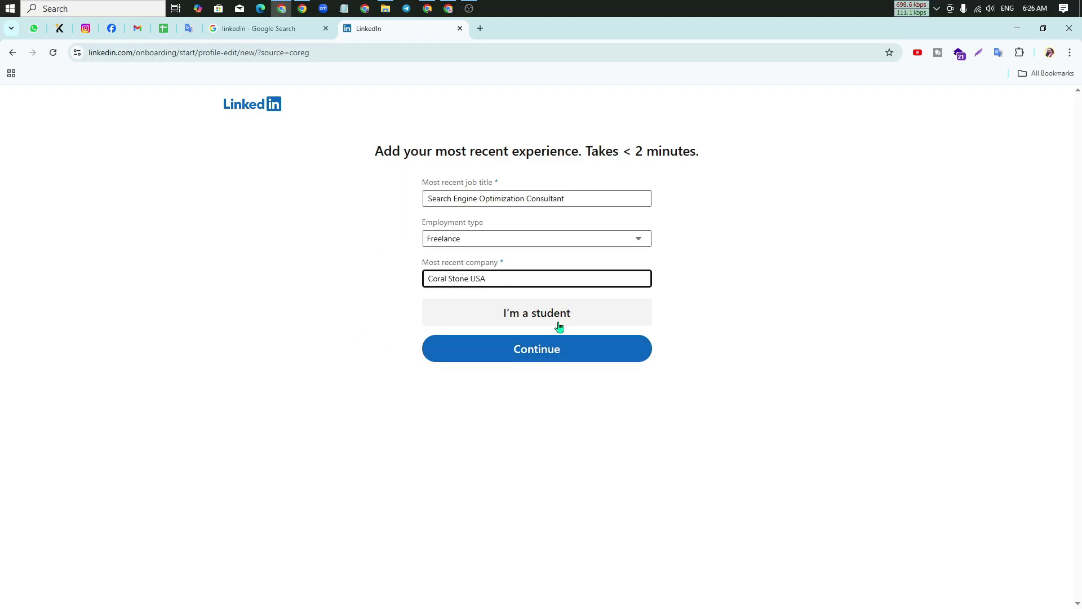
{"action": "left_click", "coordinate": [552, 354]}
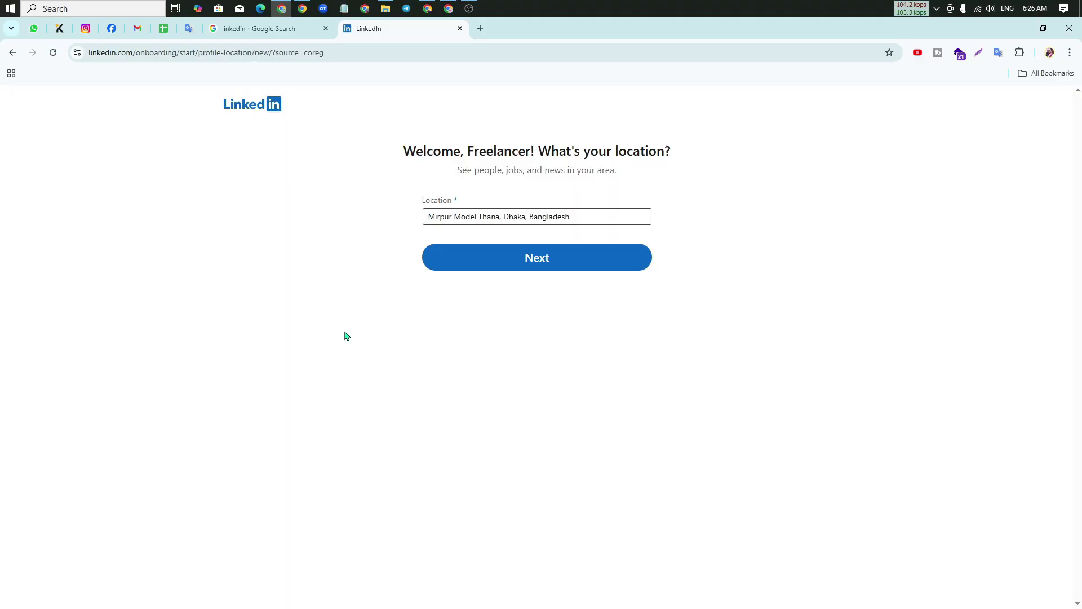
Step: Replace the profile location with Jhenida, Khulna, Bangladesh and proceed to the job search question
{"action": "left_click_drag", "start_coordinate": [493, 157], "coordinate": [642, 151]}
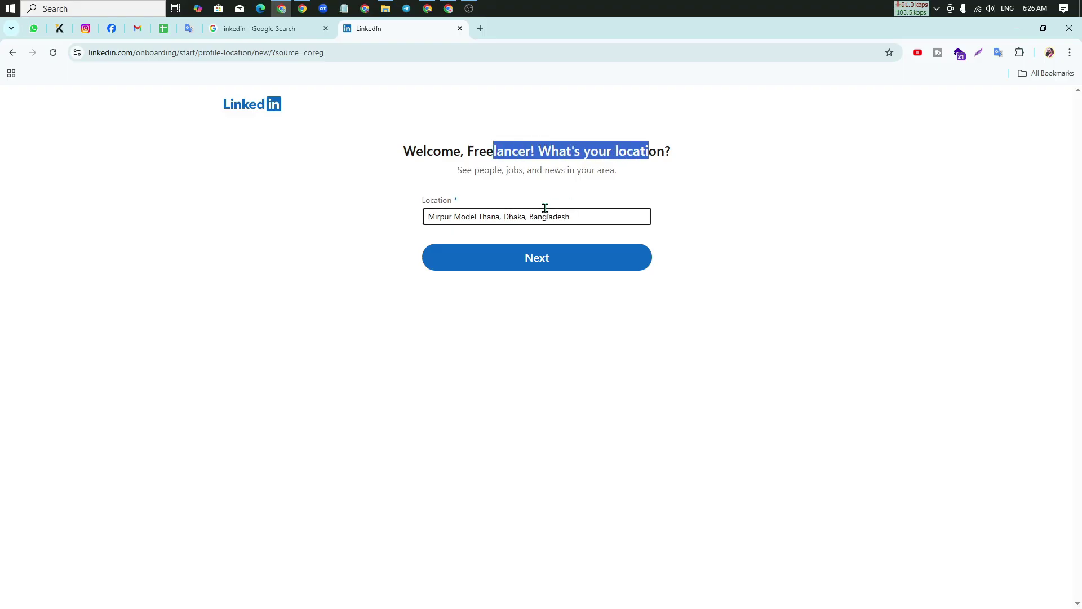
{"action": "left_click_drag", "start_coordinate": [584, 215], "coordinate": [404, 217]}
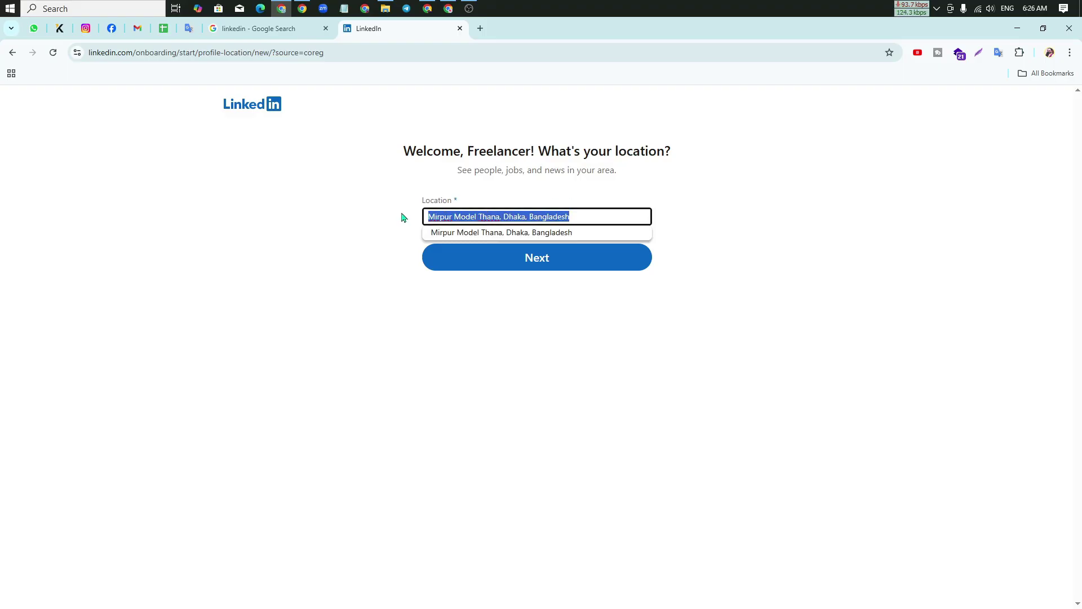
{"action": "type", "text": "B"}
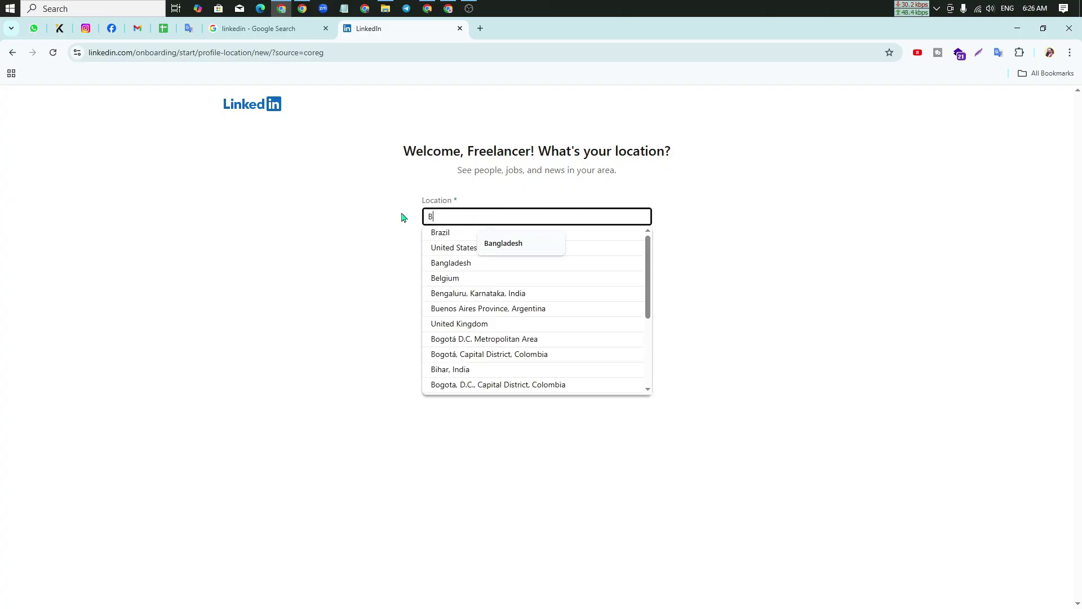
{"action": "key", "text": "BackSpace"}
{"action": "type", "text": "he"}
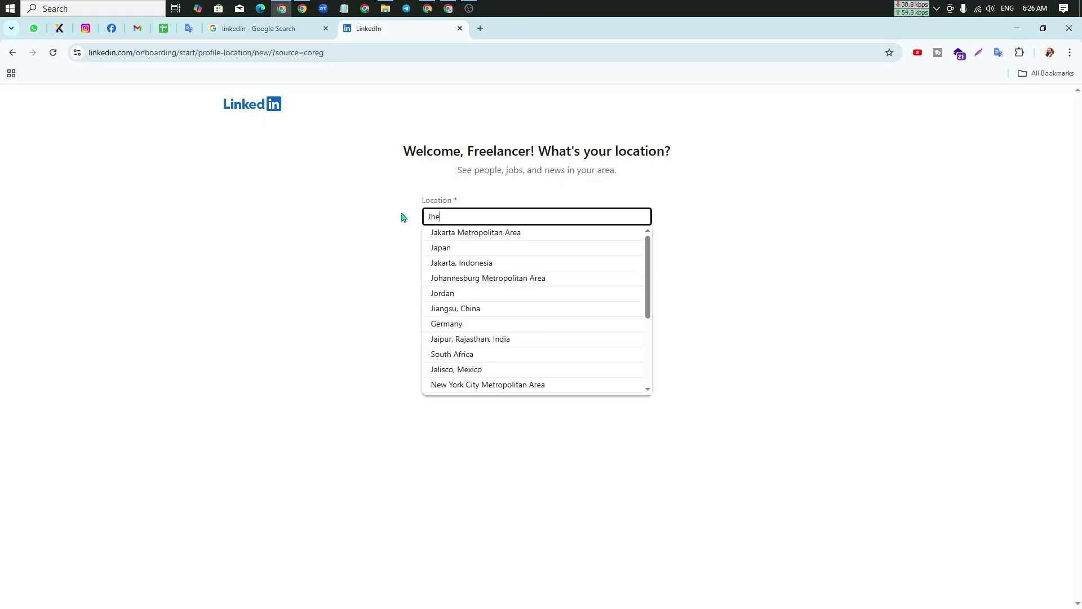
{"action": "type", "text": "ni"}
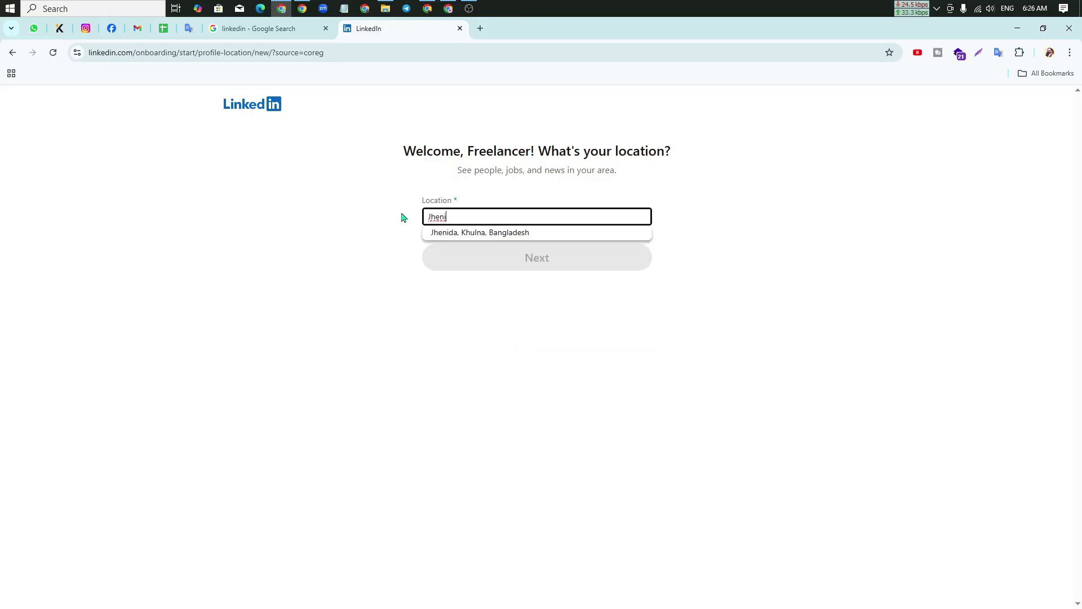
{"action": "left_click", "coordinate": [453, 235]}
{"action": "left_click", "coordinate": [560, 265]}
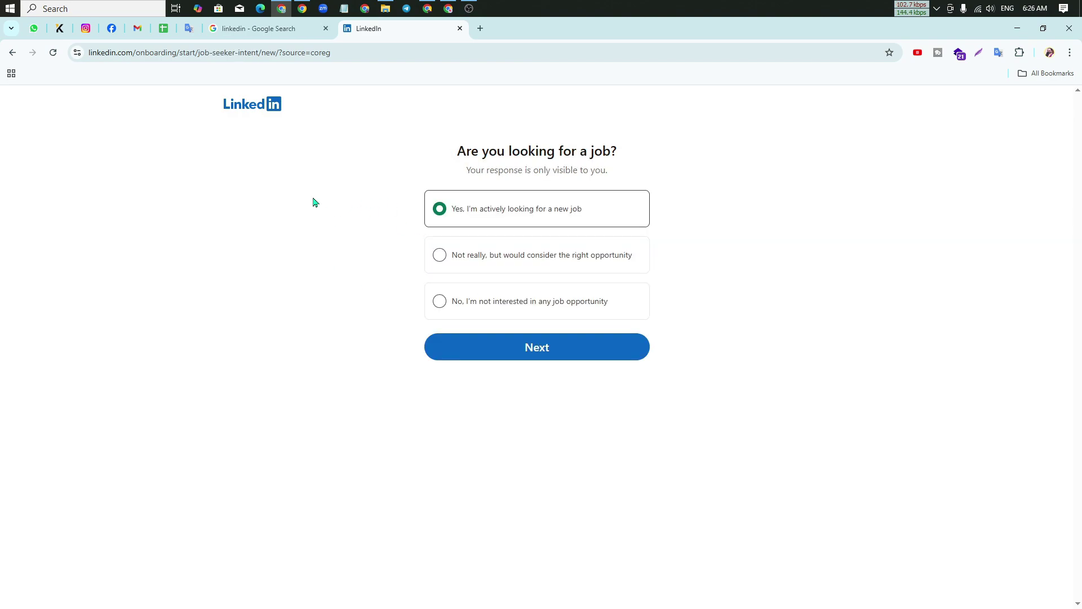
Step: Answer the job search question with "Yes, I'm actively looking for a new job" and proceed
{"action": "left_click_drag", "start_coordinate": [468, 150], "coordinate": [611, 151]}
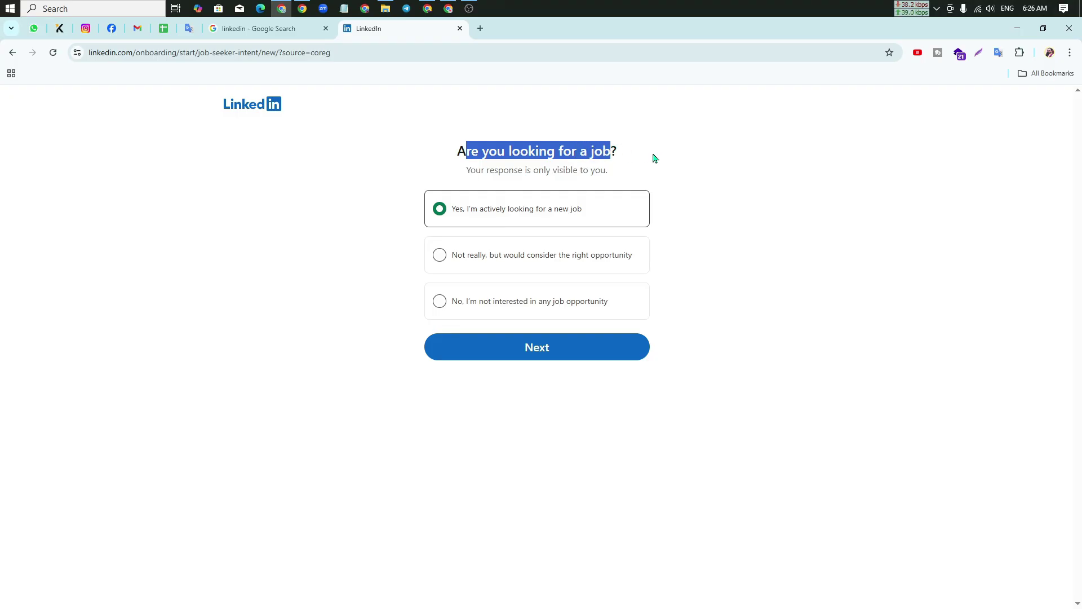
{"action": "left_click_drag", "start_coordinate": [485, 170], "coordinate": [611, 174]}
{"action": "left_click", "coordinate": [699, 174]}
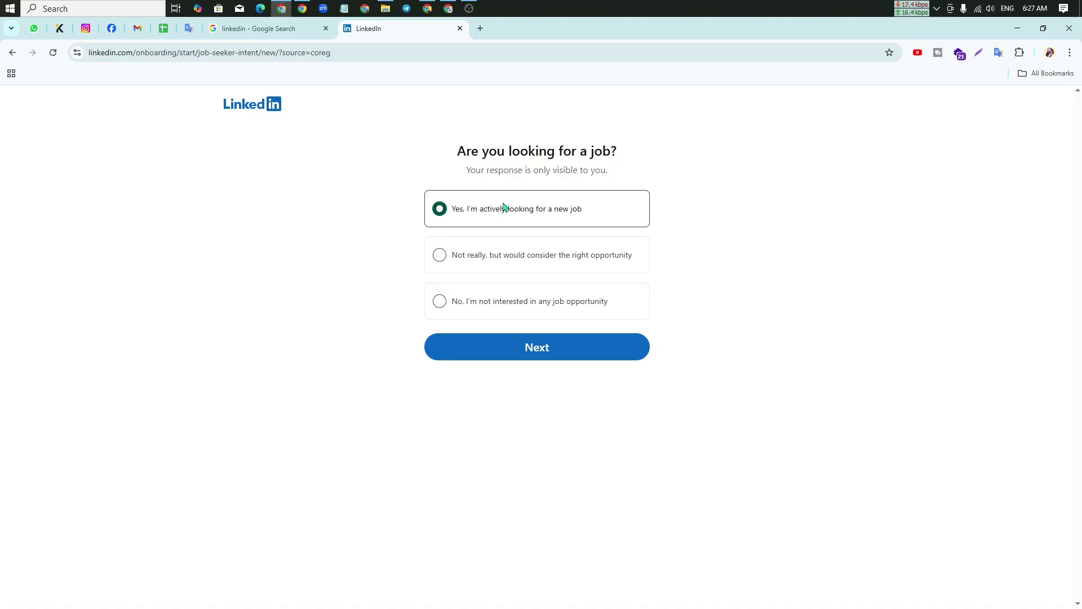
{"action": "left_click", "coordinate": [561, 356]}
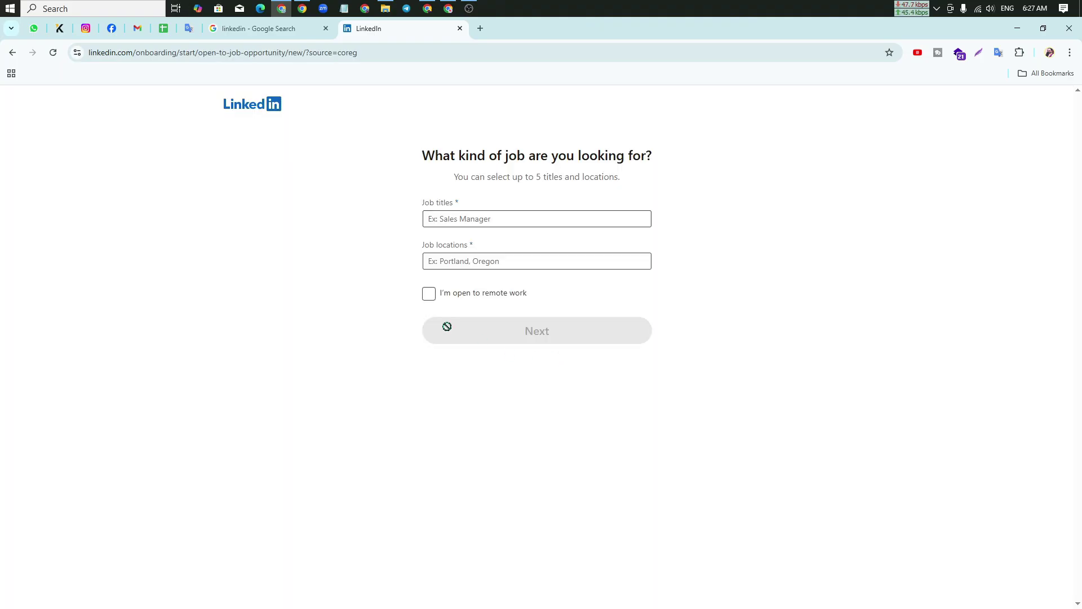
Step: Add Search Engine Optimization Consultant as the first job title being sought, searching the suggestions for SEO
{"action": "left_click_drag", "start_coordinate": [435, 157], "coordinate": [632, 157]}
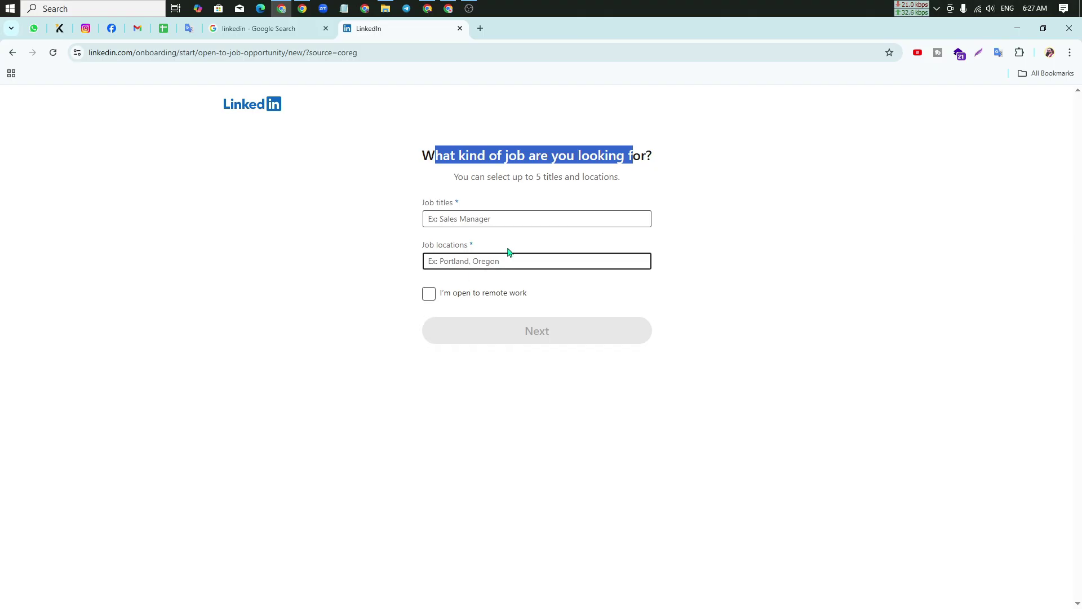
{"action": "left_click", "coordinate": [494, 224]}
{"action": "left_click", "coordinate": [494, 224]}
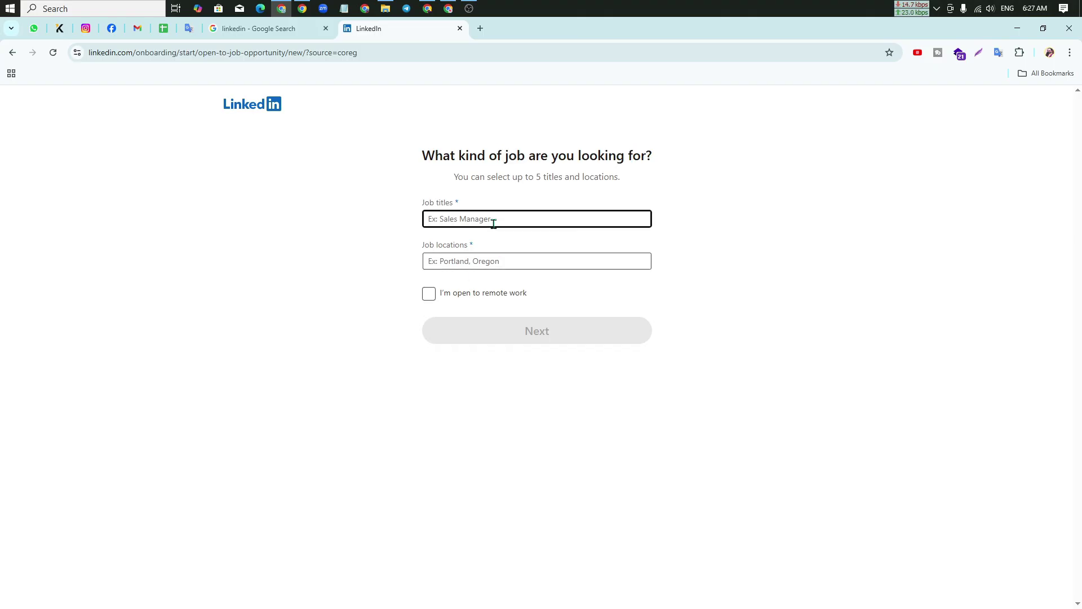
{"action": "type", "text": "S"}
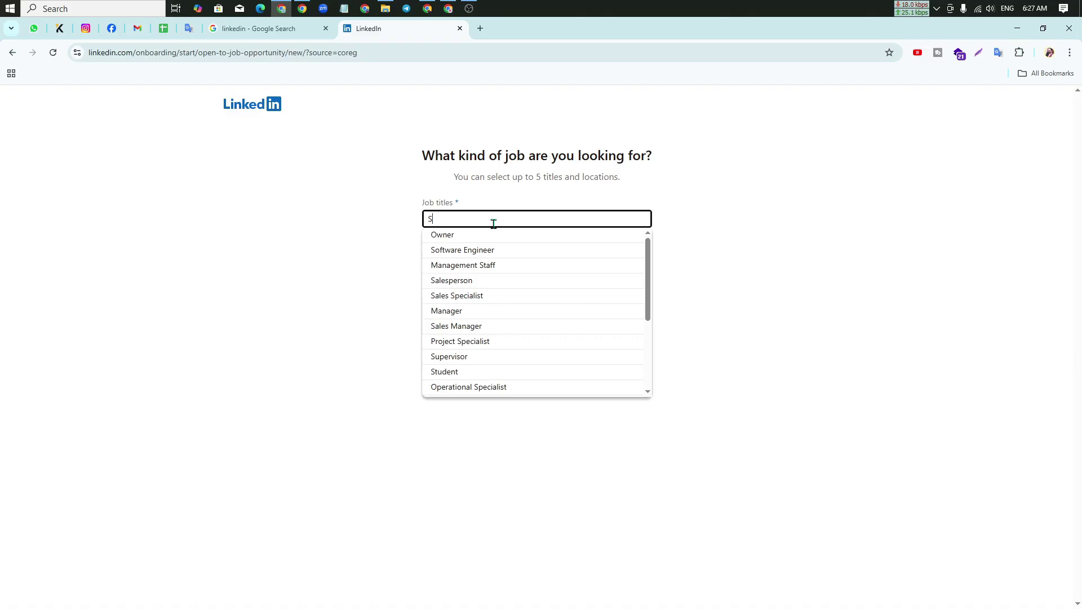
{"action": "type", "text": "EO"}
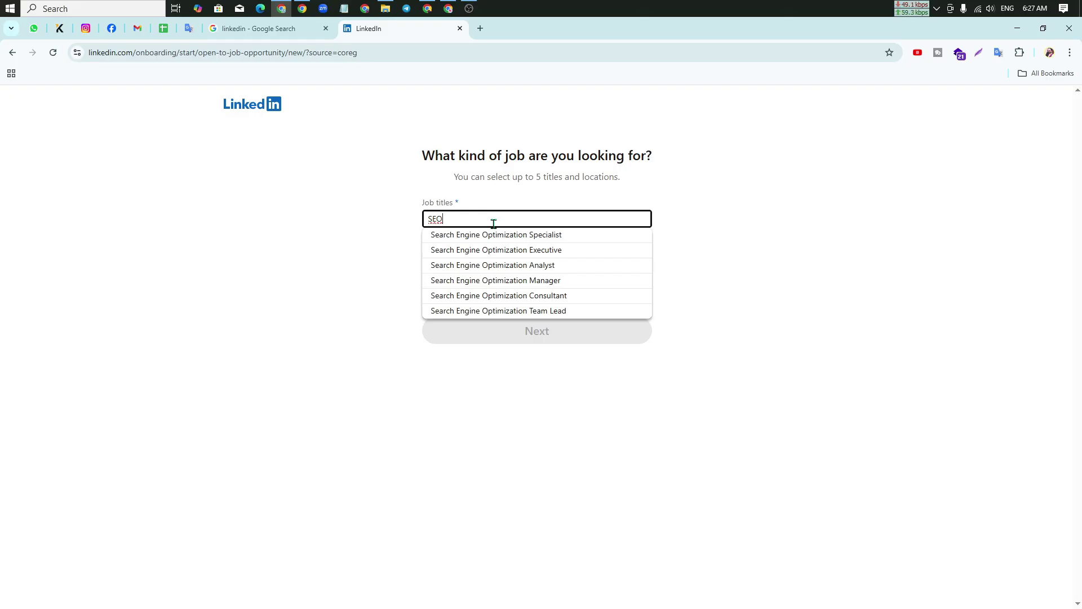
{"action": "left_click", "coordinate": [520, 295]}
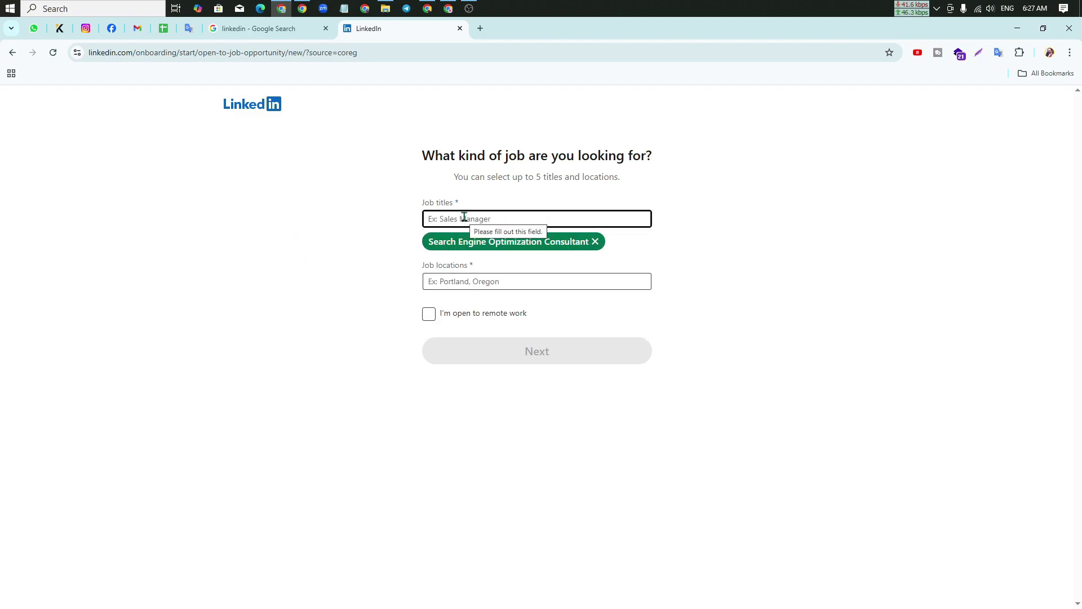
Step: Add Social Media Marketing Consultant as a second desired job title from the social media suggestions
{"action": "type", "text": "se"}
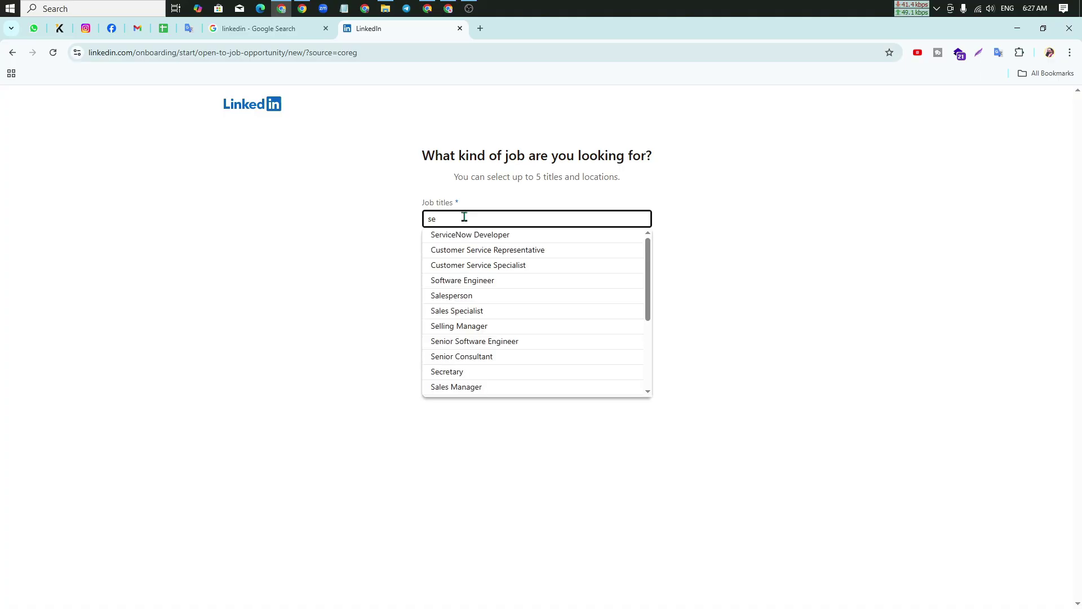
{"action": "type", "text": "o"}
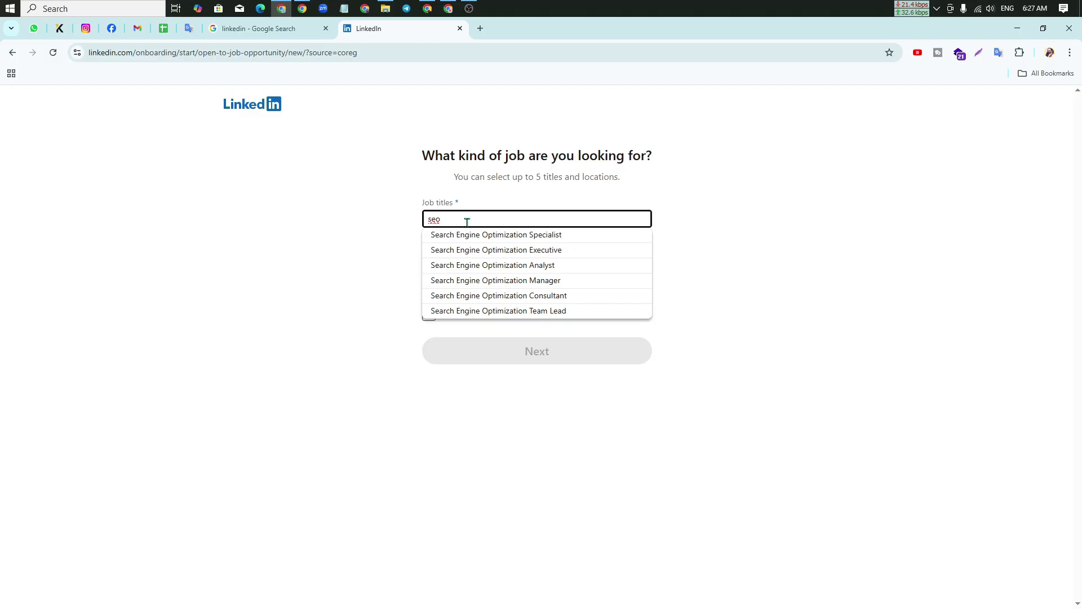
{"action": "key", "text": "BackSpace"}
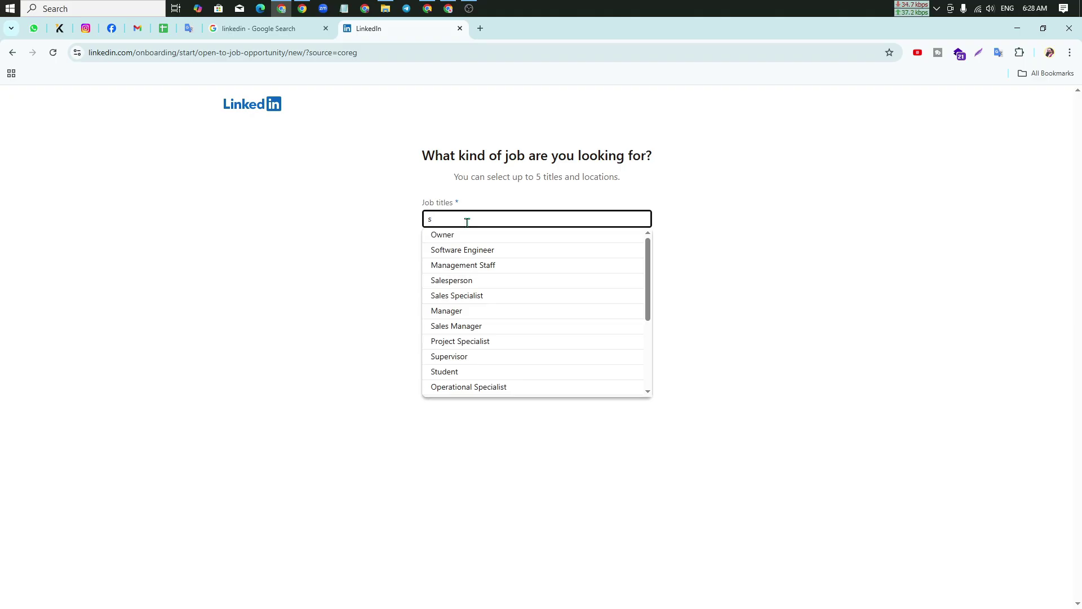
{"action": "type", "text": "ocial"}
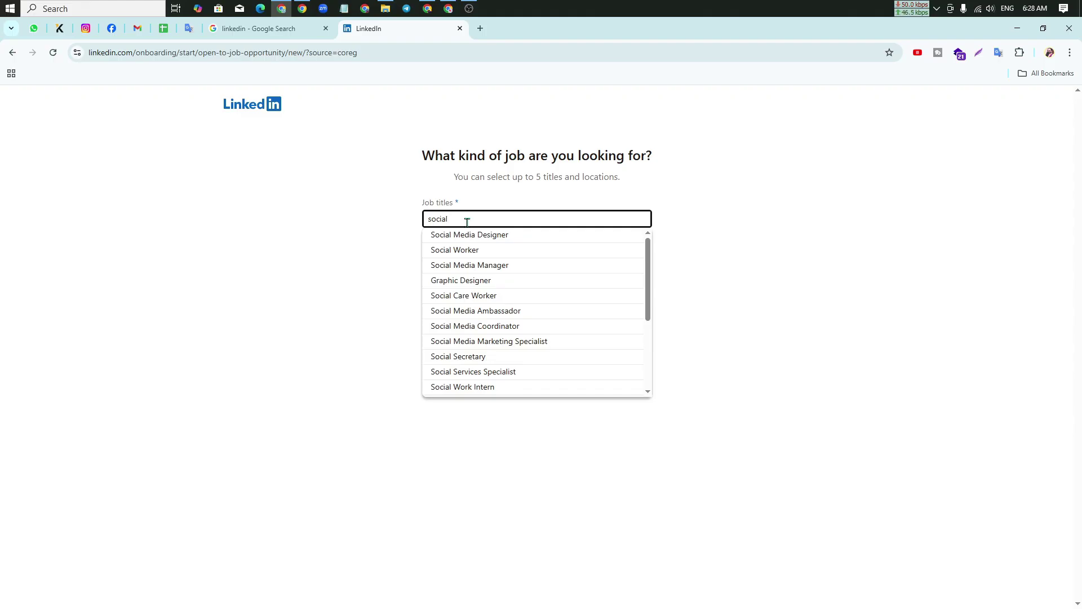
{"action": "type", "text": "media"}
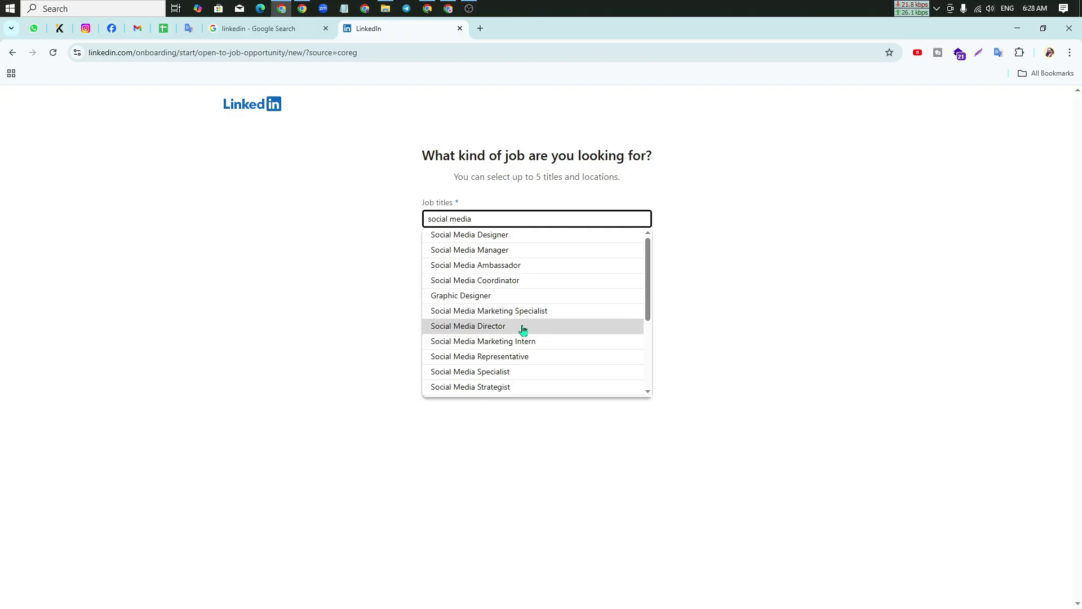
{"action": "scroll", "coordinate": [507, 380], "scroll_direction": "down", "scroll_amount": 1}
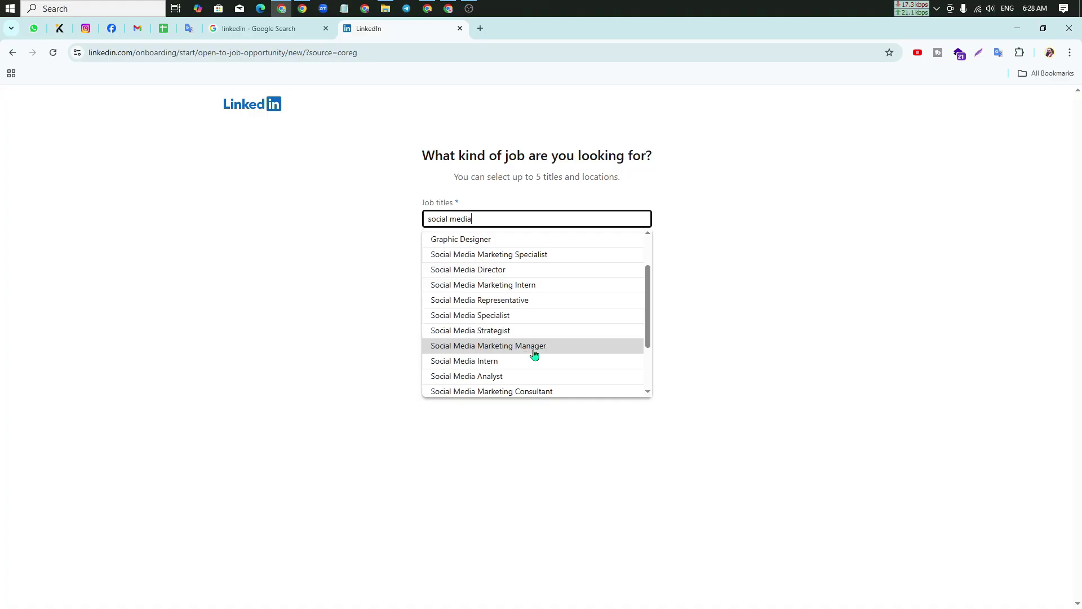
{"action": "scroll", "coordinate": [534, 354], "scroll_direction": "down", "scroll_amount": 1}
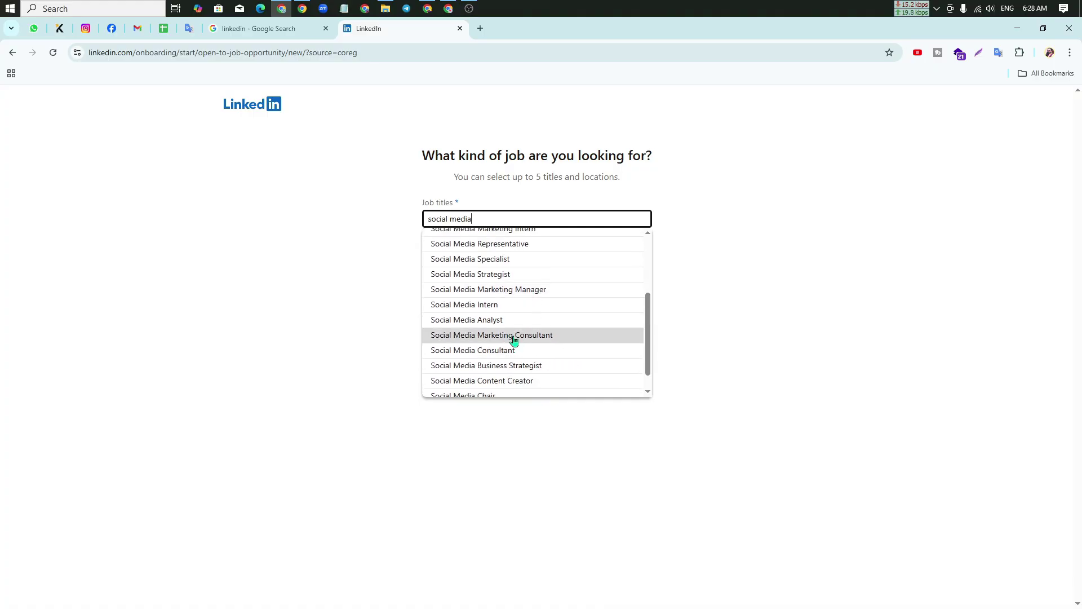
{"action": "left_click", "coordinate": [535, 341]}
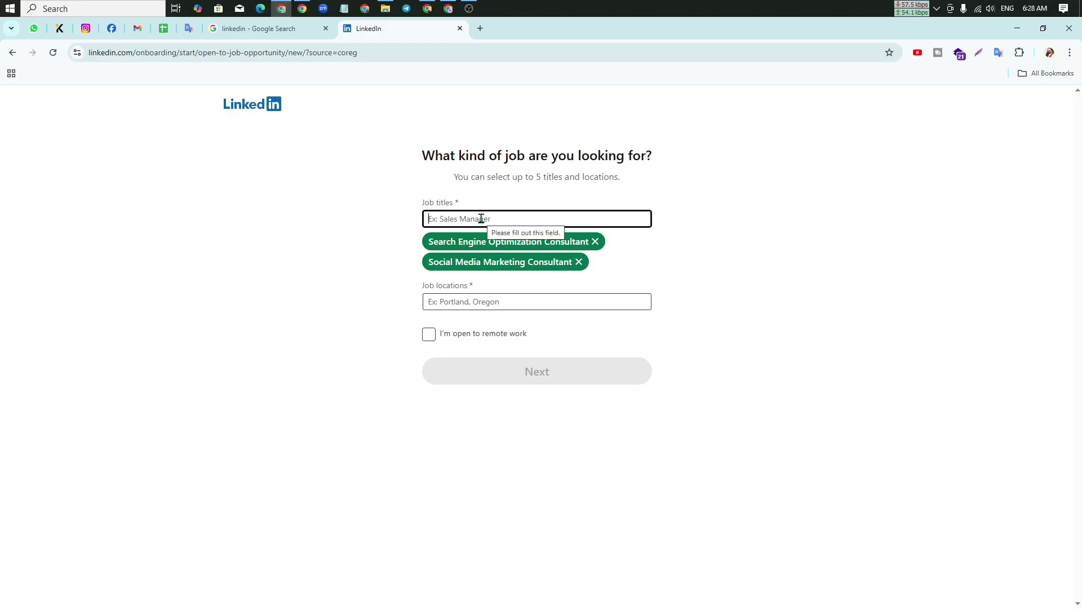
Step: Try to find a digital marketer or digital marketing role among the job title suggestions
{"action": "type", "text": "s"}
{"action": "key", "text": "BackSpace"}
{"action": "type", "text": "dit"}
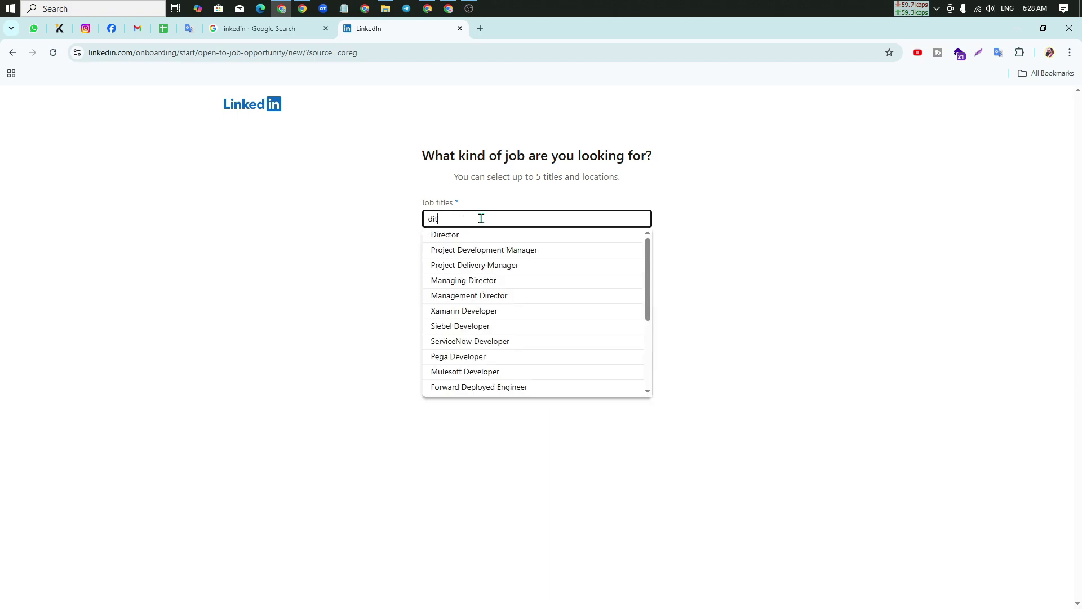
{"action": "type", "text": "gital"}
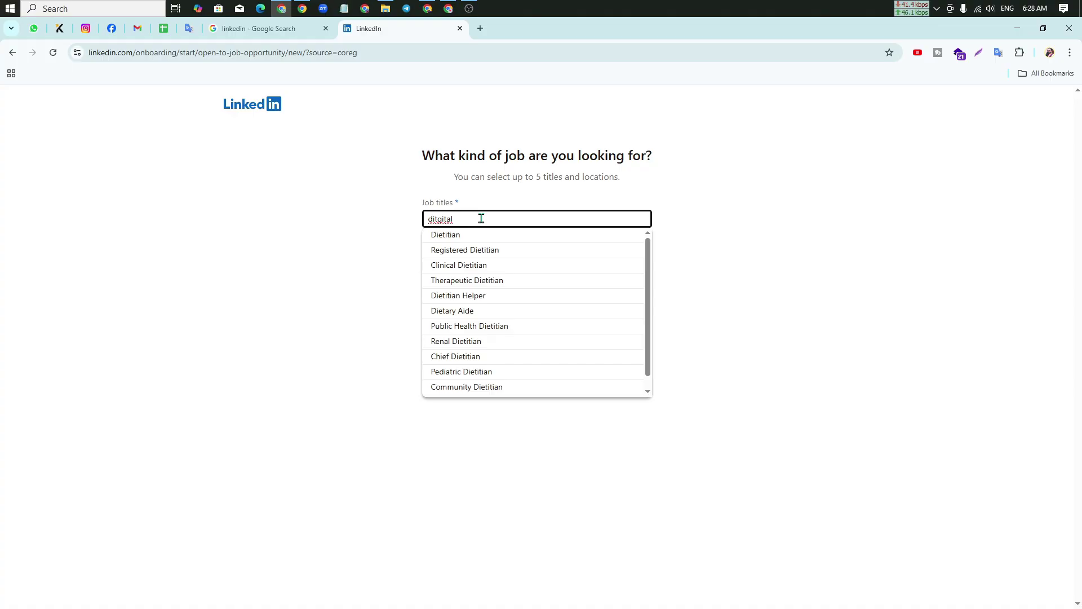
{"action": "type", "text": " mark"}
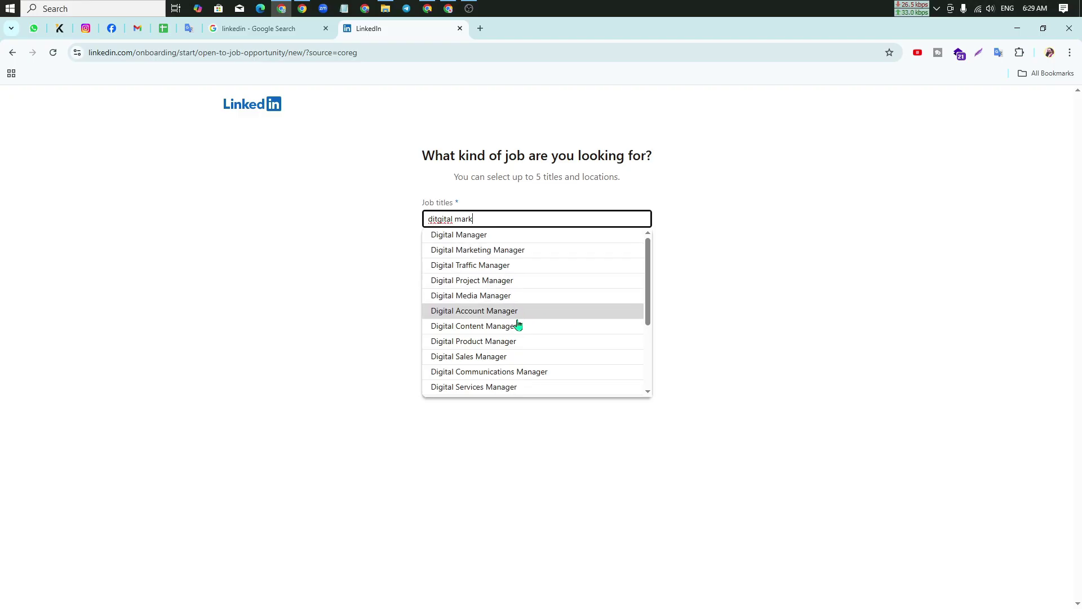
{"action": "scroll", "coordinate": [519, 352], "scroll_direction": "down", "scroll_amount": 1}
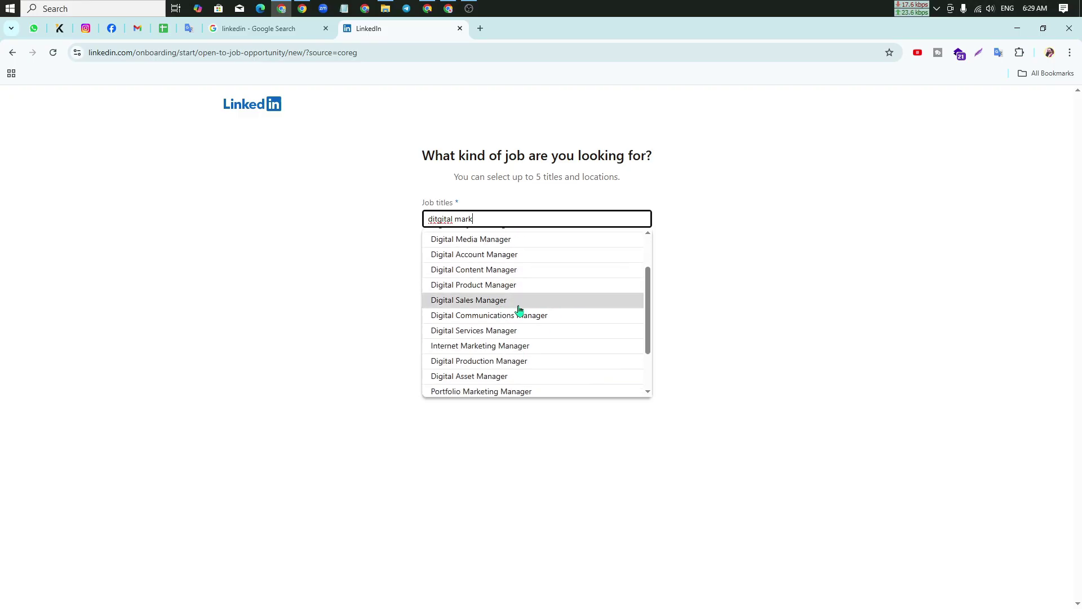
{"action": "scroll", "coordinate": [519, 348], "scroll_direction": "down", "scroll_amount": 1}
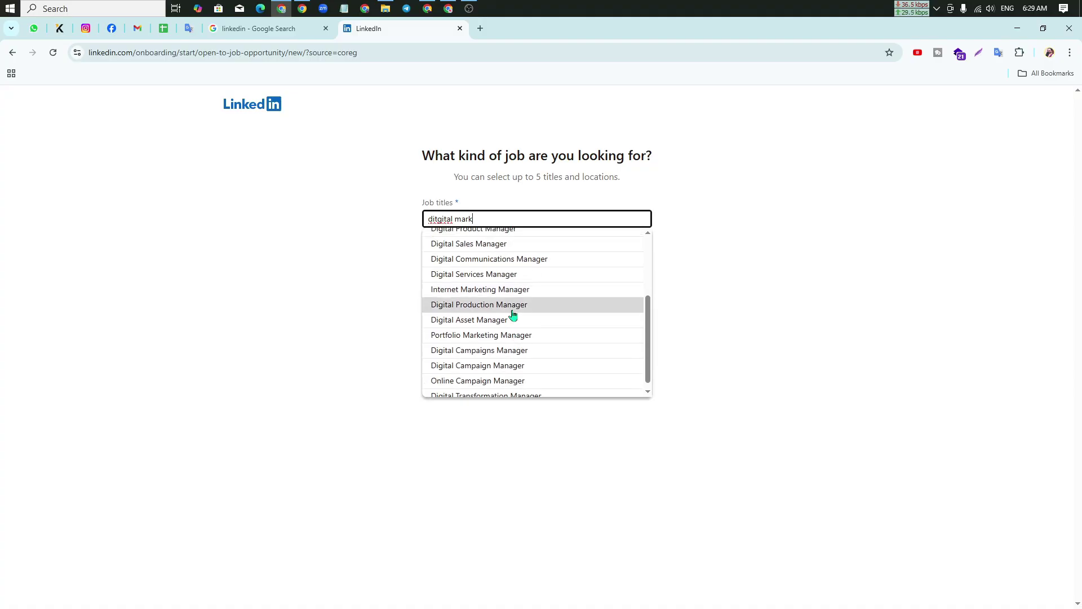
{"action": "scroll", "coordinate": [490, 343], "scroll_direction": "down", "scroll_amount": 1}
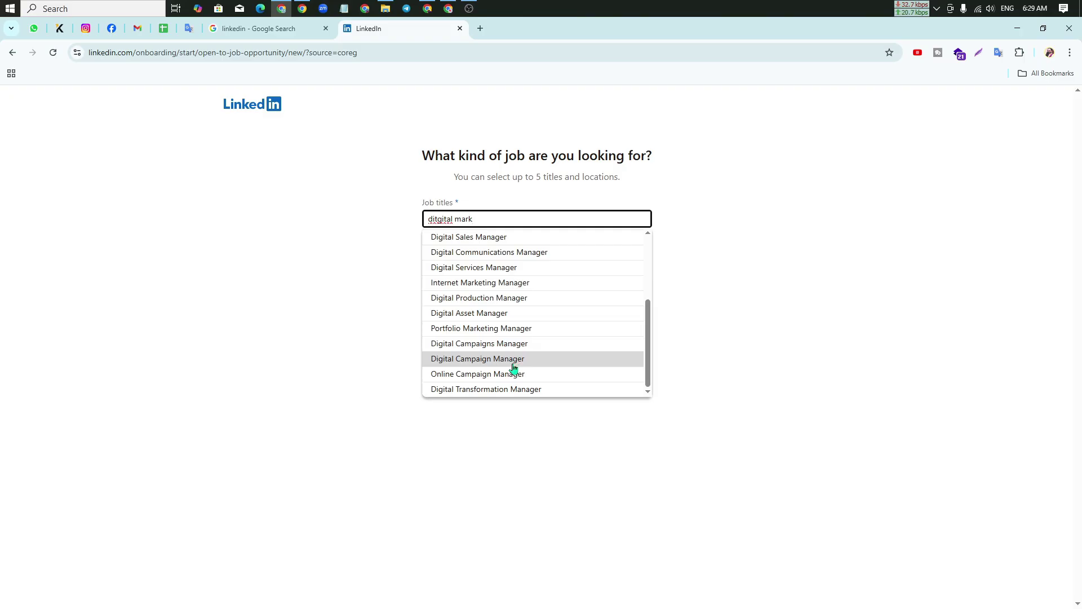
{"action": "scroll", "coordinate": [473, 372], "scroll_direction": "up", "scroll_amount": 3}
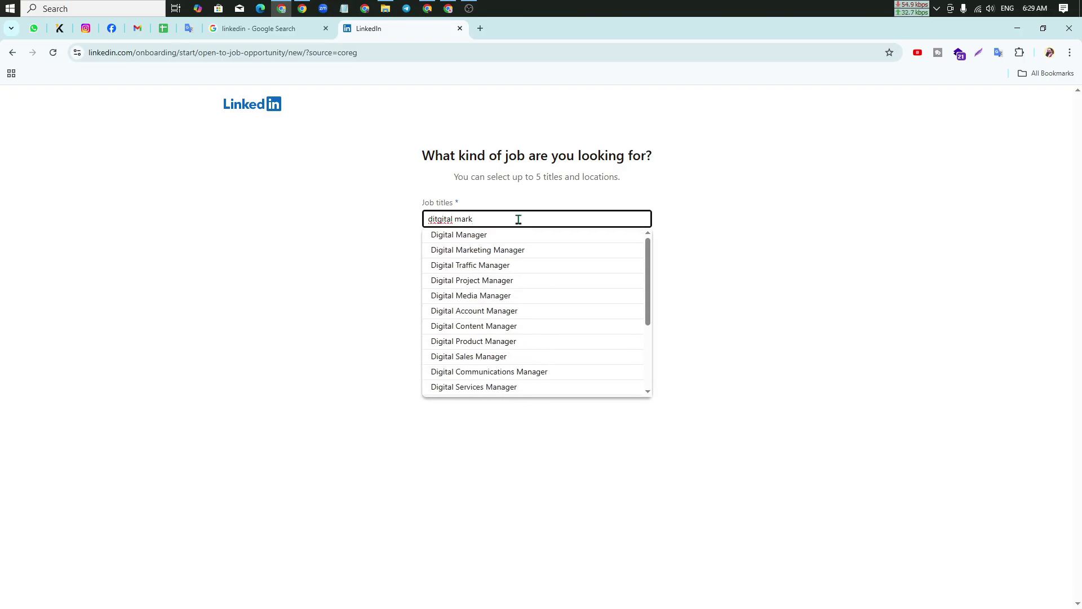
{"action": "type", "text": "eter"}
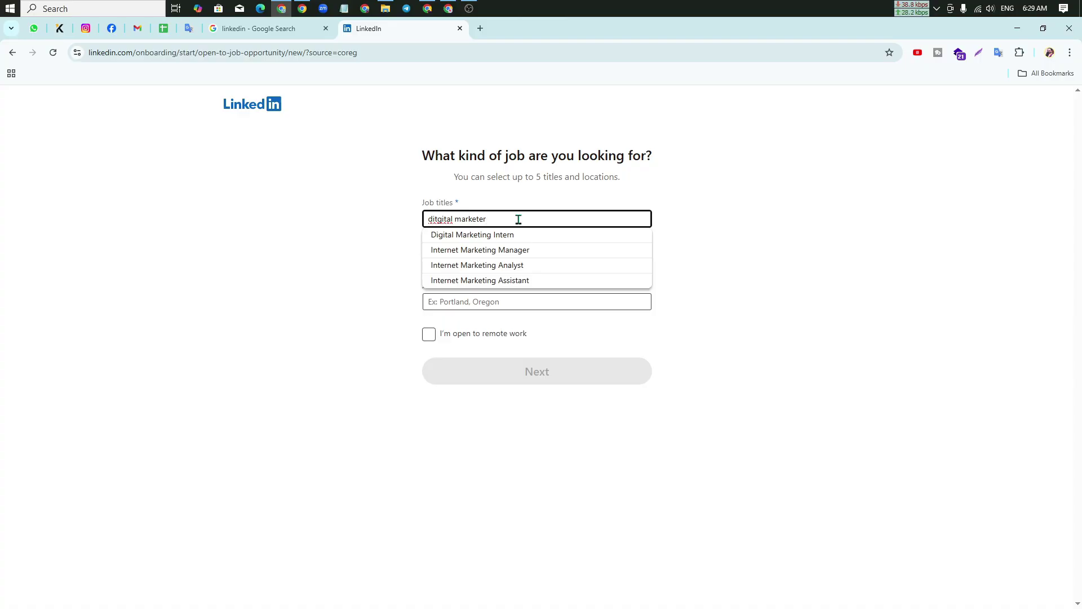
{"action": "key", "text": "BackSpace"}
{"action": "key", "text": "BackSpace"}
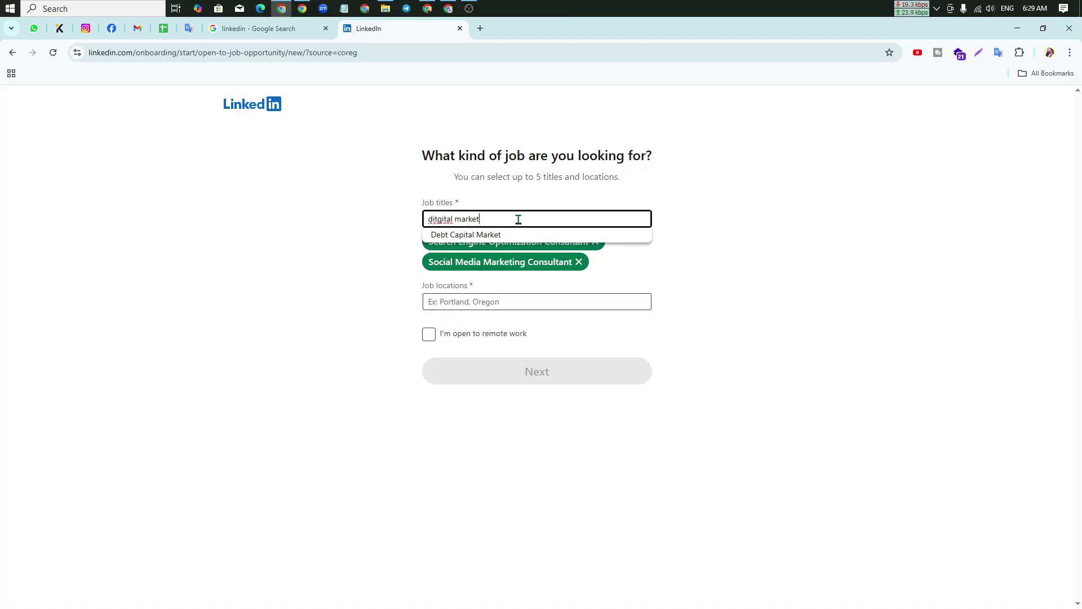
{"action": "type", "text": "ing"}
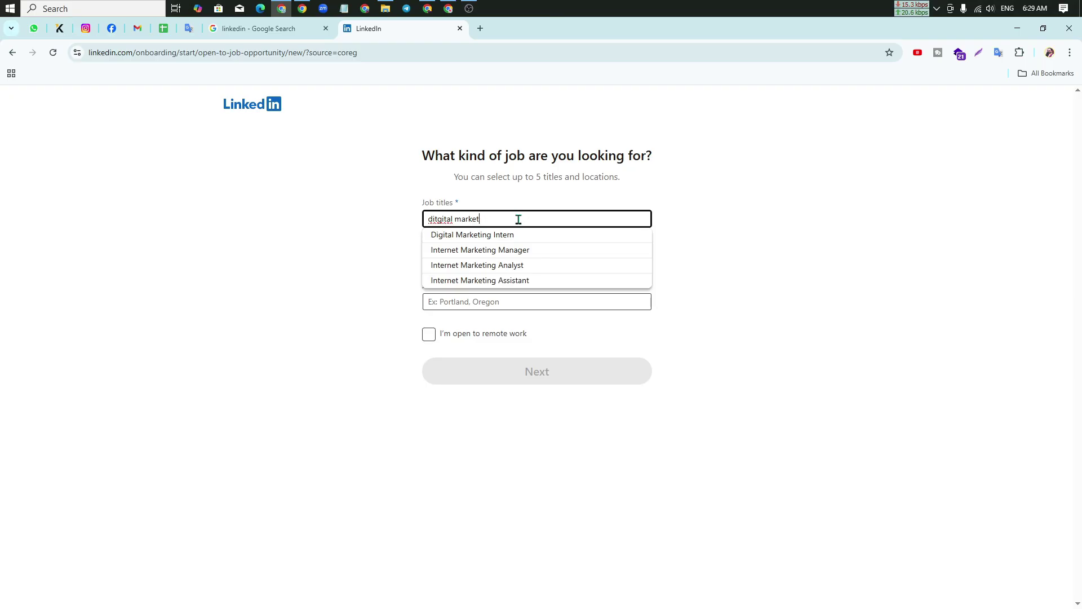
{"action": "key", "text": "BackSpace"}
{"action": "key", "text": "BackSpace"}
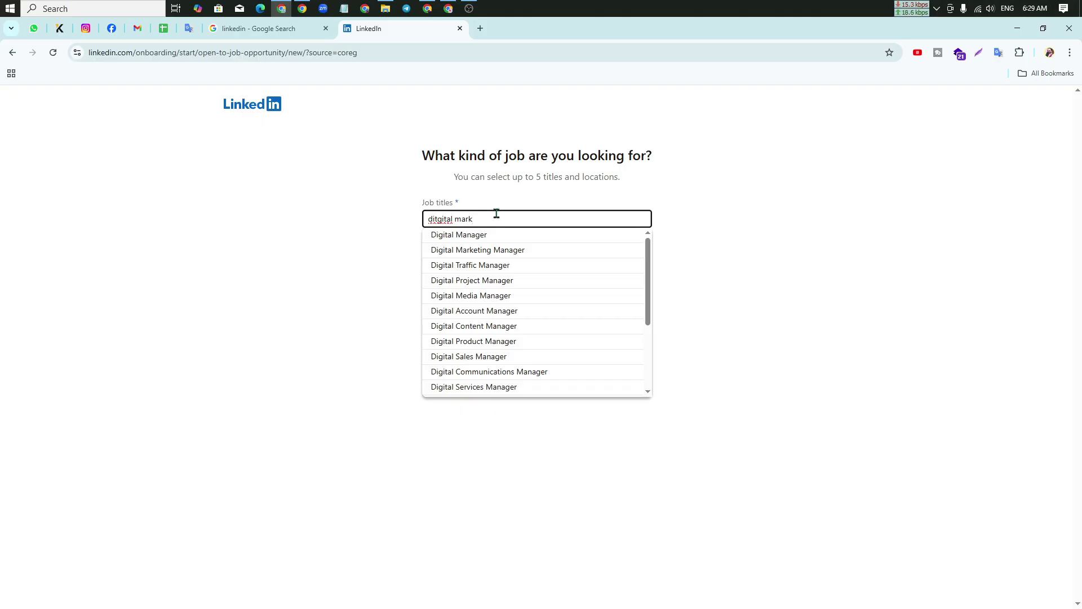
Step: Replace the job title search text with Digital and add Digital Marketing Specialist as the third desired title
{"action": "left_click_drag", "start_coordinate": [496, 216], "coordinate": [422, 213]}
{"action": "type", "text": "Di"}
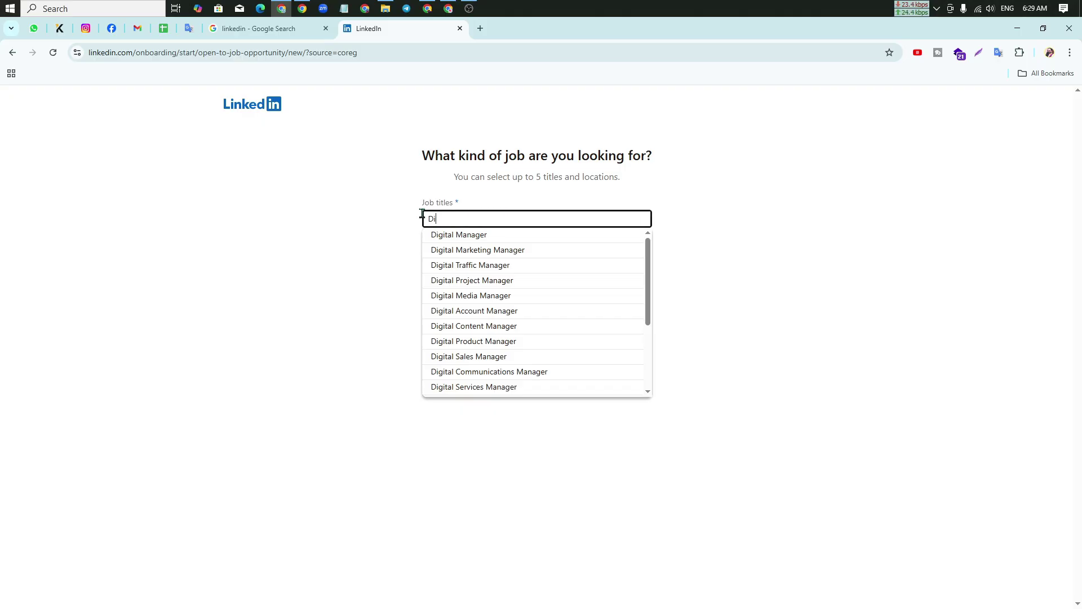
{"action": "type", "text": "gital"}
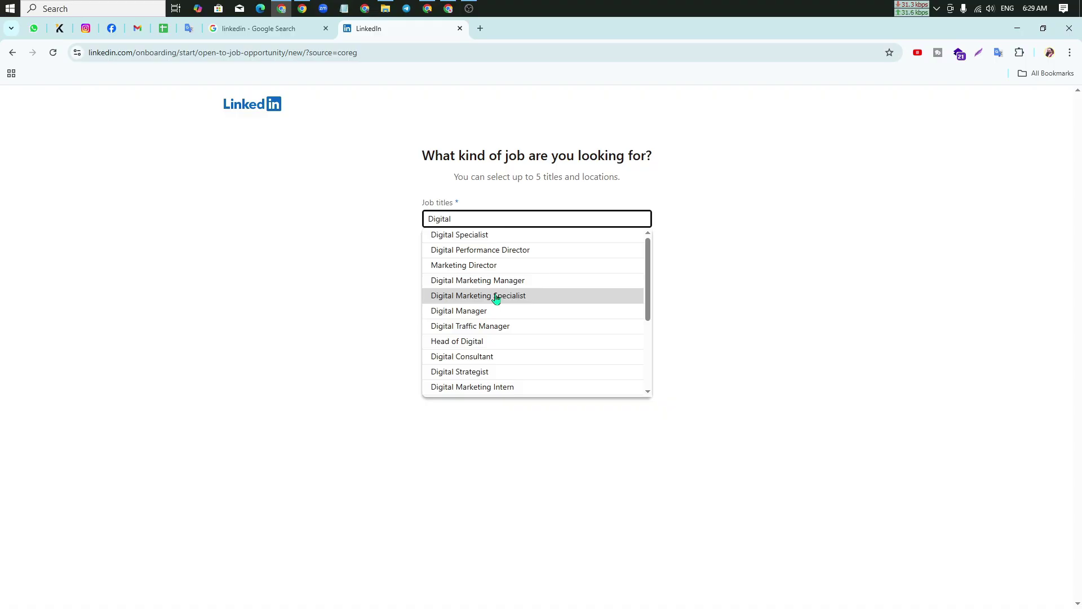
{"action": "scroll", "coordinate": [496, 299], "scroll_direction": "down", "scroll_amount": 2}
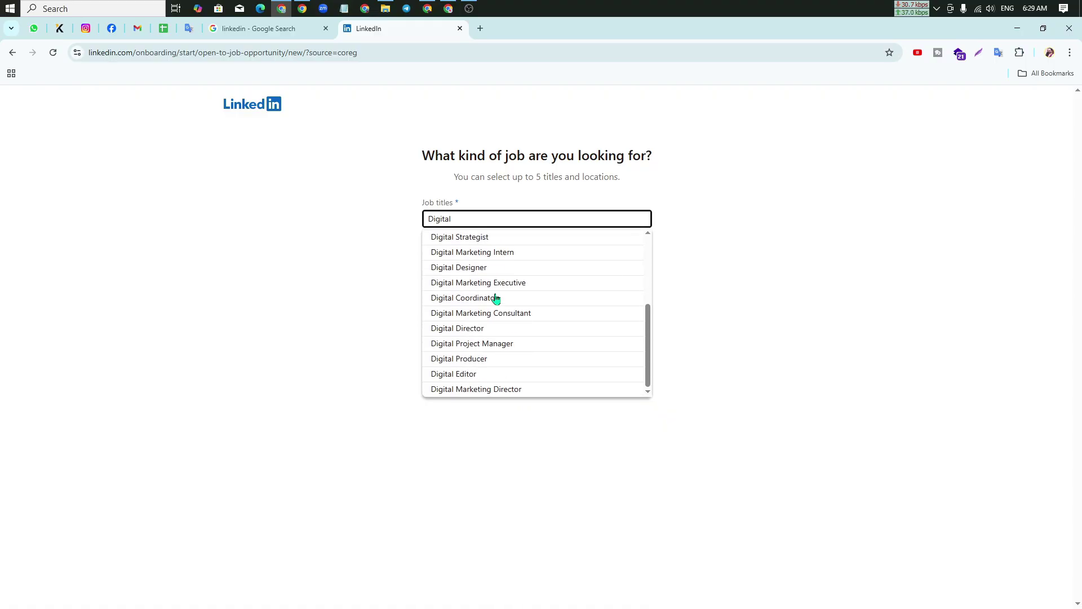
{"action": "scroll", "coordinate": [496, 299], "scroll_direction": "up", "scroll_amount": 2}
{"action": "left_click", "coordinate": [496, 299]}
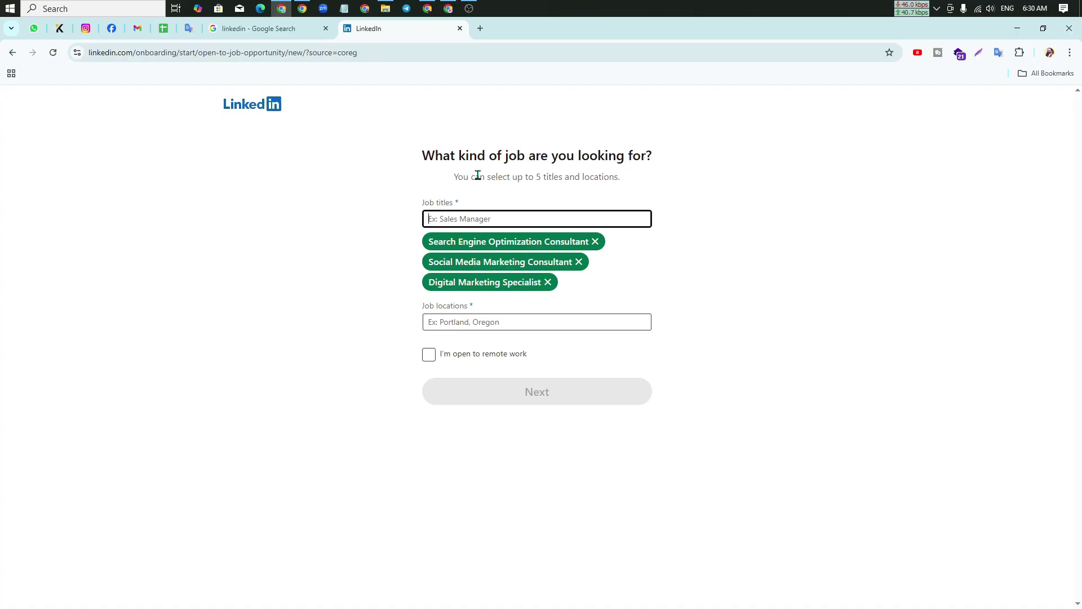
Step: Search the job titles for SEO and add Search Engine Optimization Specialist as the fourth desired title
{"action": "left_click_drag", "start_coordinate": [479, 177], "coordinate": [616, 175]}
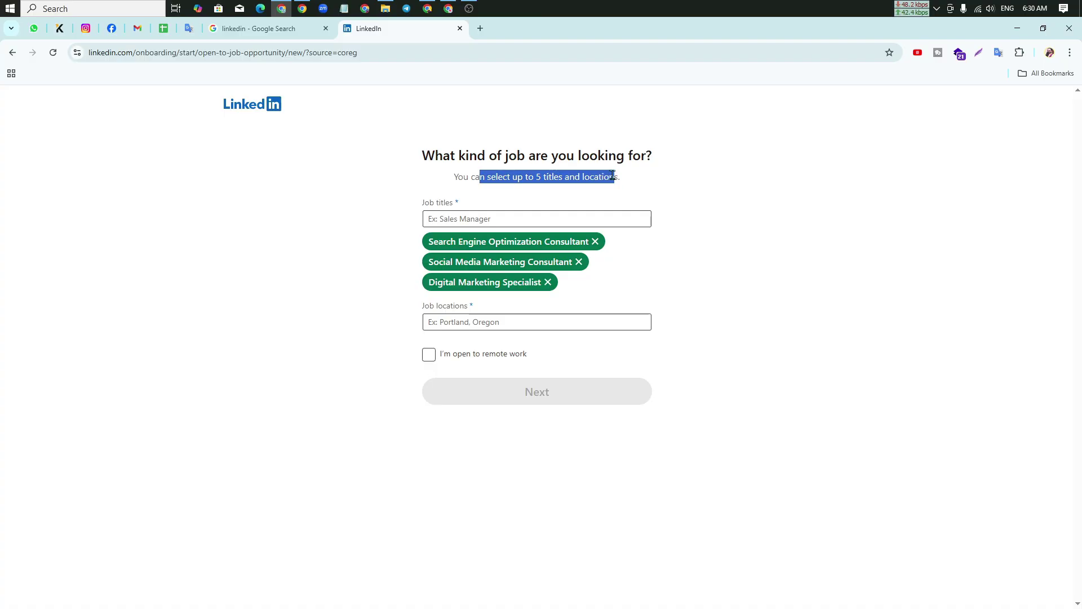
{"action": "left_click", "coordinate": [327, 219]}
{"action": "left_click", "coordinate": [467, 219]}
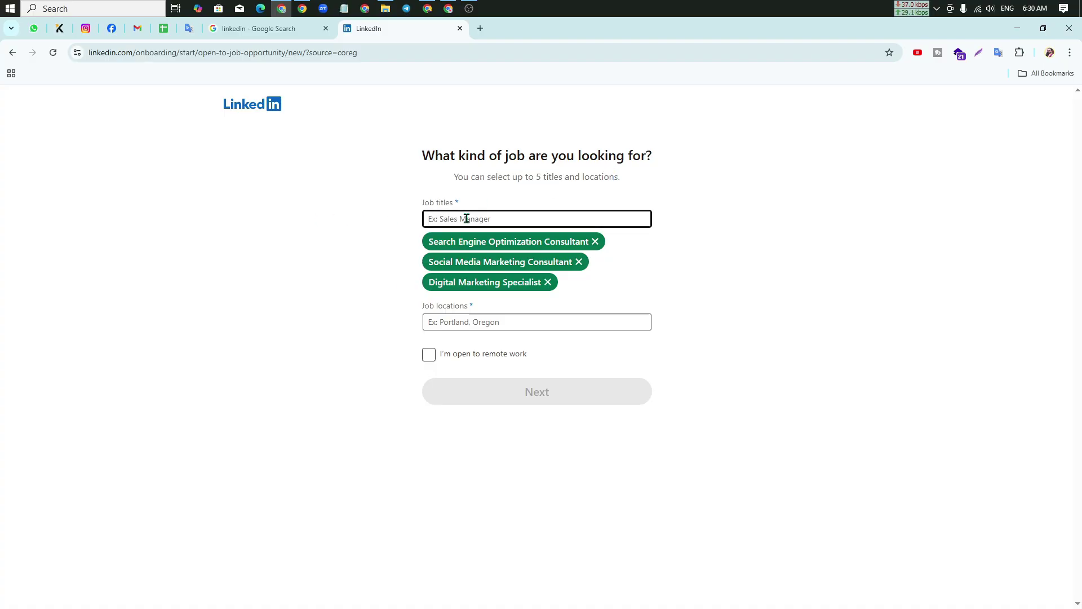
{"action": "type", "text": "SEO"}
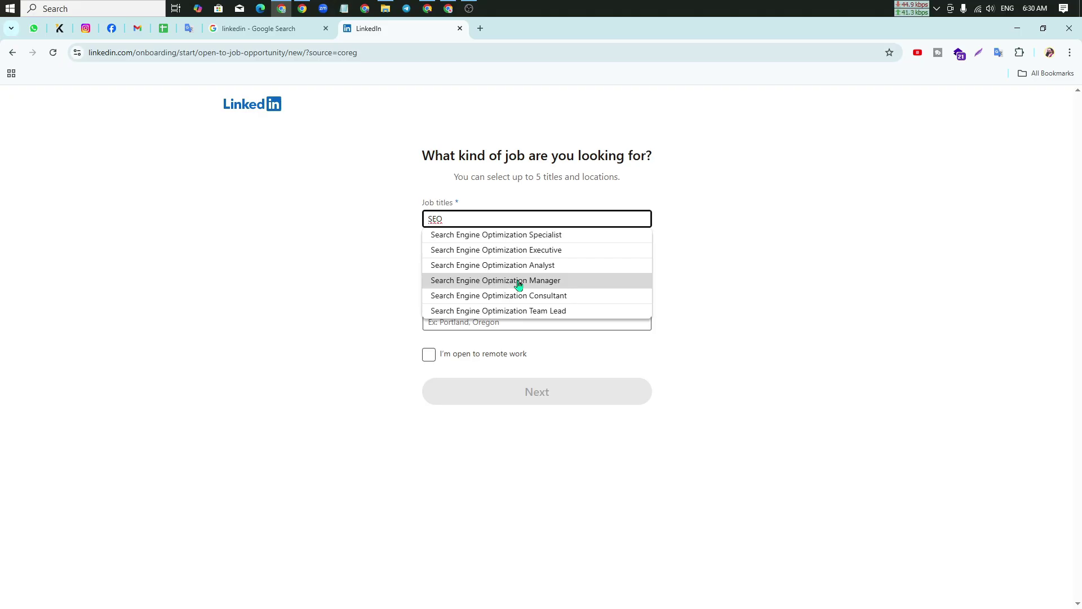
{"action": "left_click", "coordinate": [531, 234]}
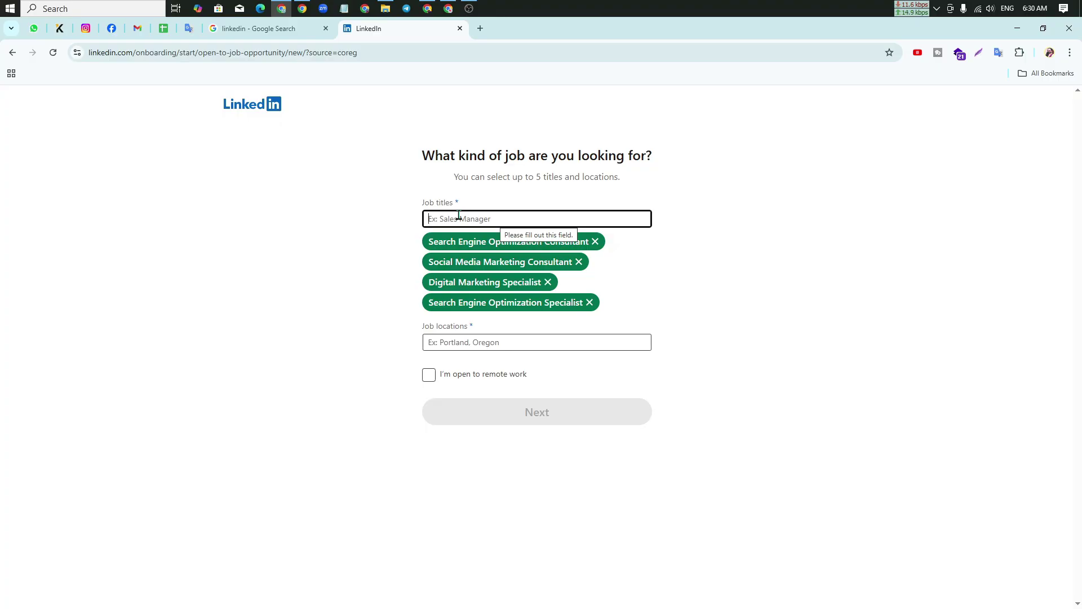
Step: Search the job titles for social media and add Social Media Manager as the fifth desired title
{"action": "type", "text": "soci"}
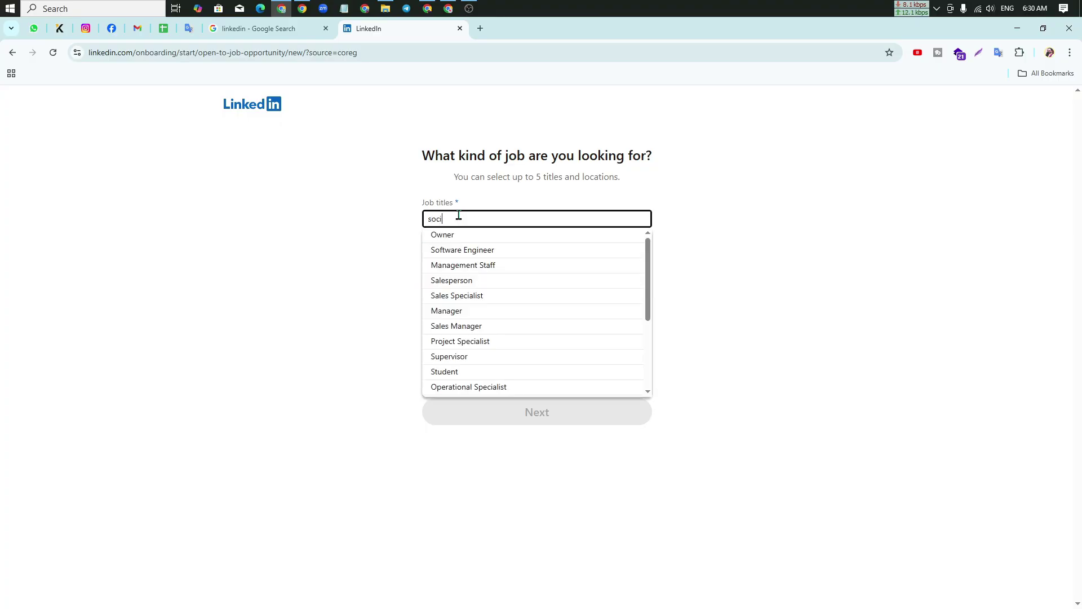
{"action": "type", "text": "al media"}
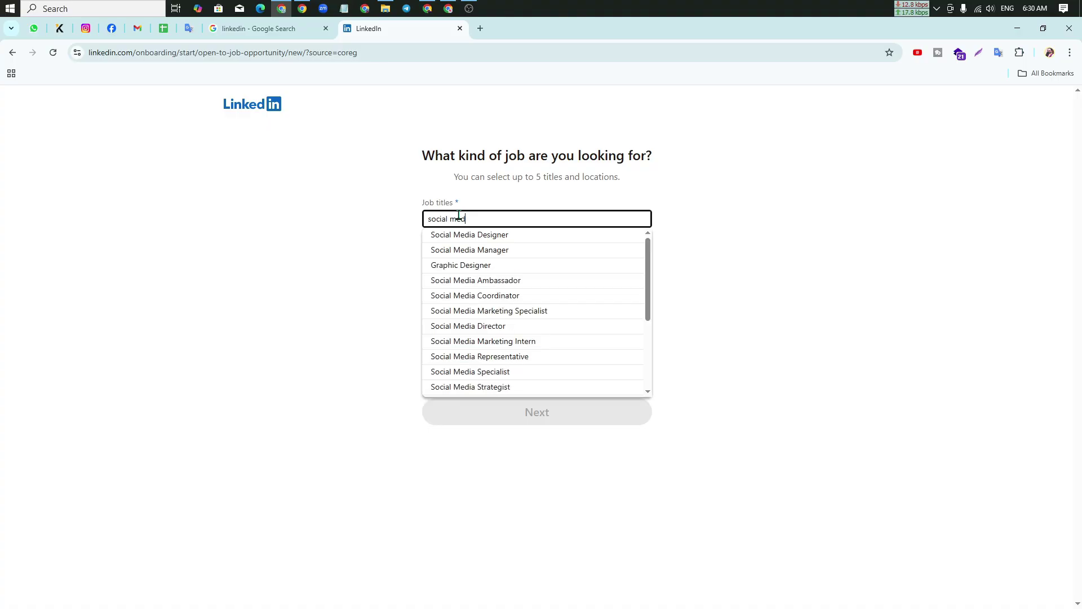
{"action": "left_click", "coordinate": [483, 251]}
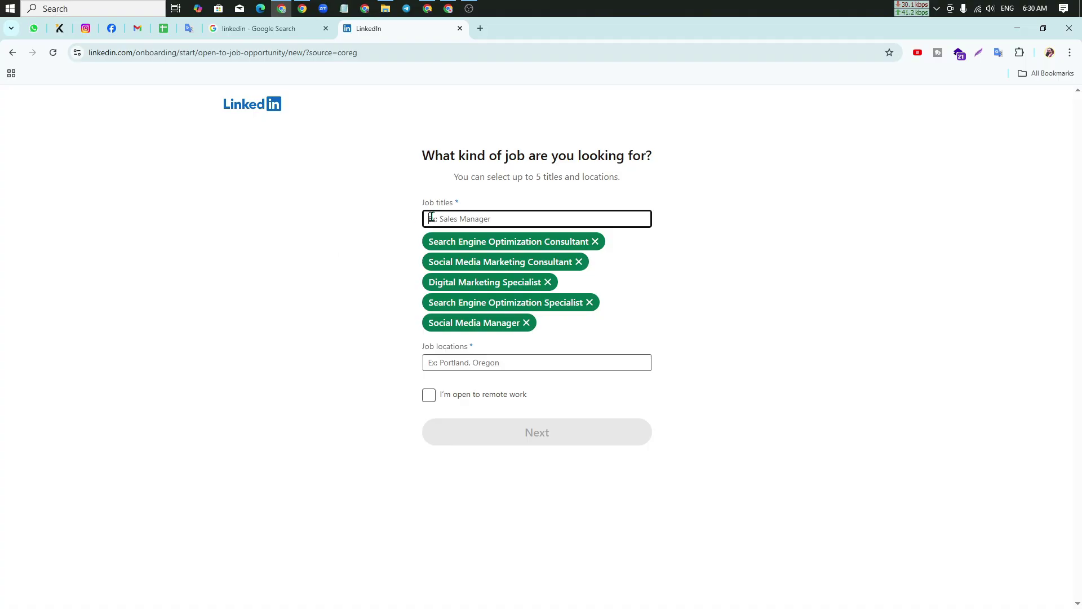
Step: Try to find a local SEO role among the job title suggestions, and clear the search text
{"action": "type", "text": "local seo"}
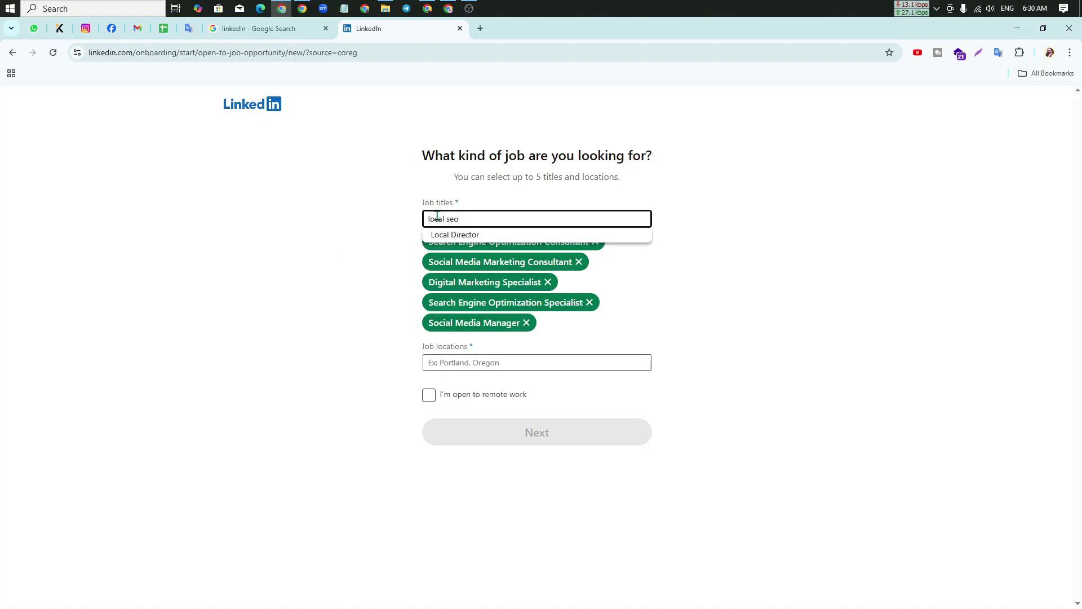
{"action": "key", "text": "BackSpace"}
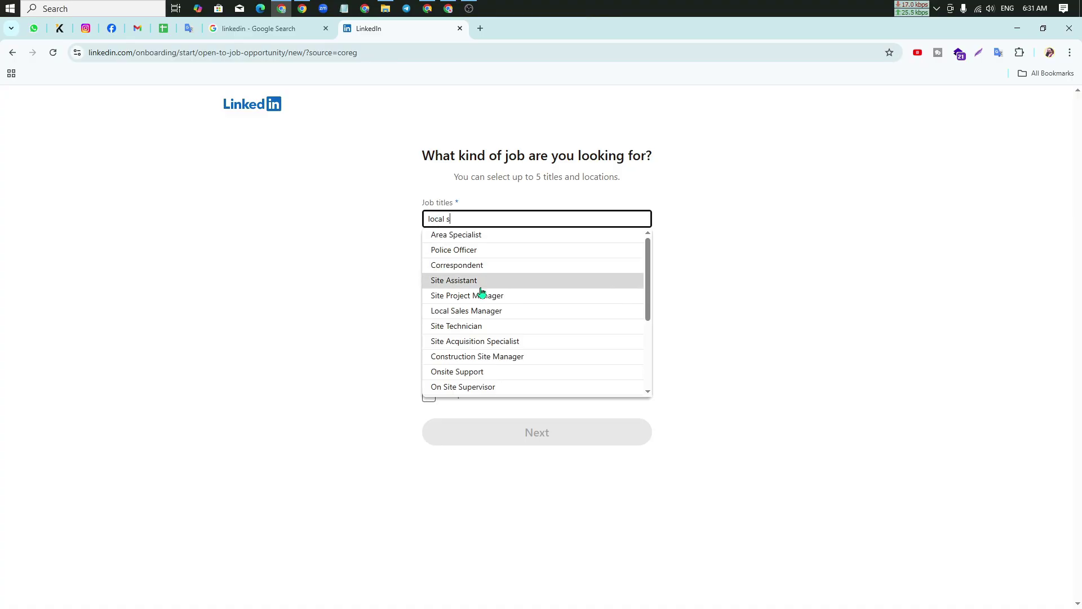
{"action": "scroll", "coordinate": [483, 315], "scroll_direction": "down", "scroll_amount": 1}
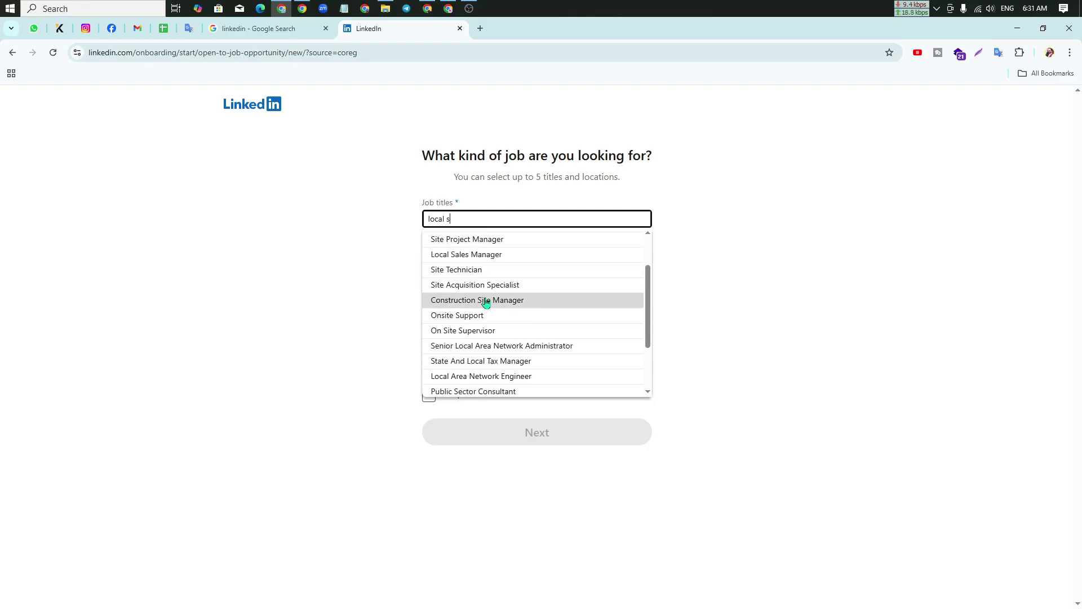
{"action": "scroll", "coordinate": [482, 321], "scroll_direction": "down", "scroll_amount": 1}
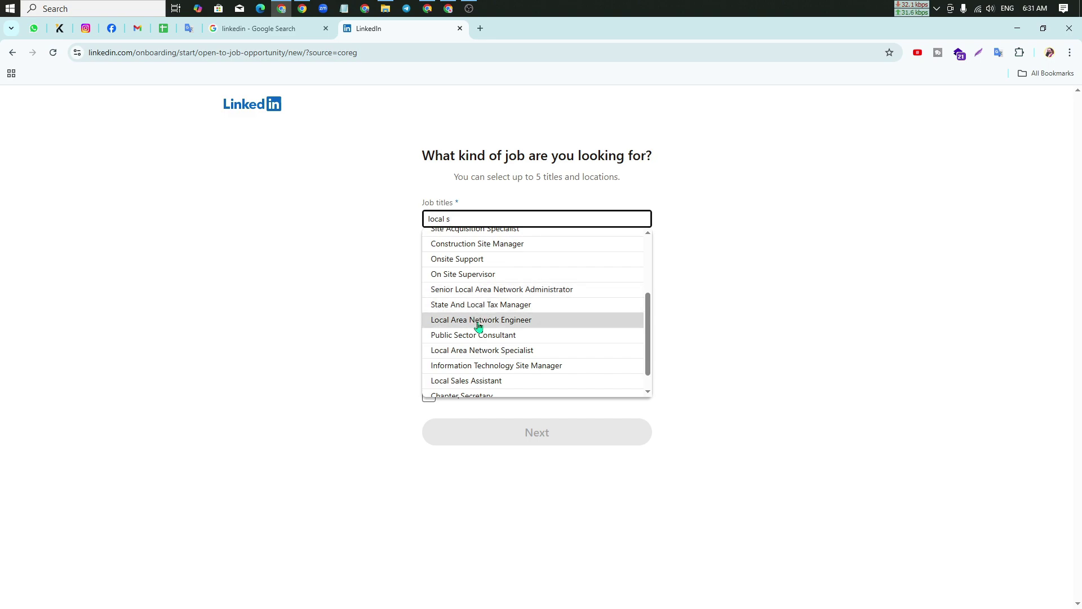
{"action": "scroll", "coordinate": [485, 327], "scroll_direction": "down", "scroll_amount": 1}
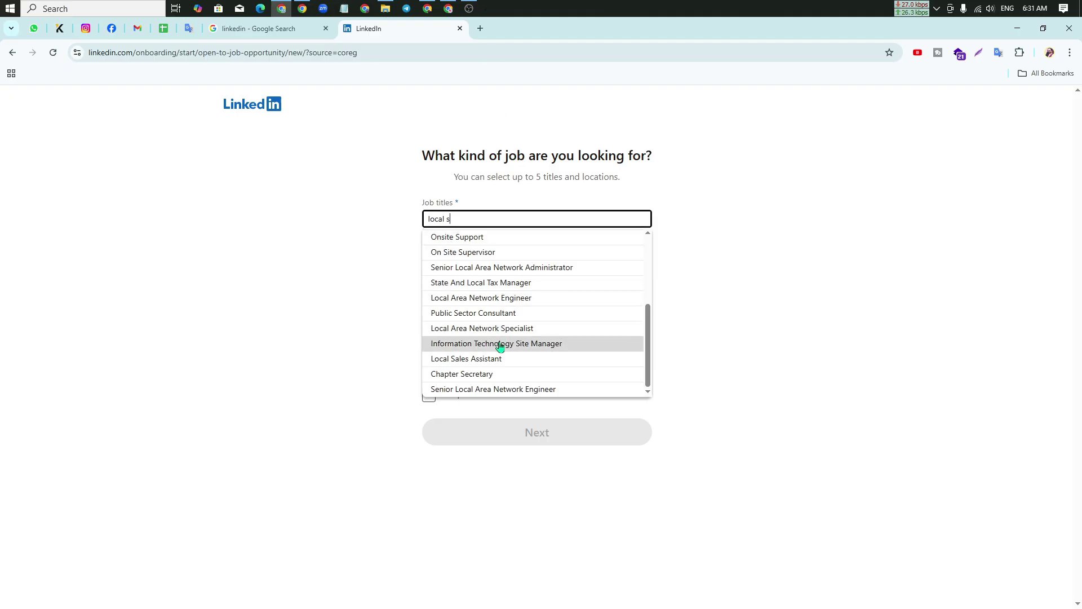
{"action": "scroll", "coordinate": [524, 346], "scroll_direction": "up", "scroll_amount": 2}
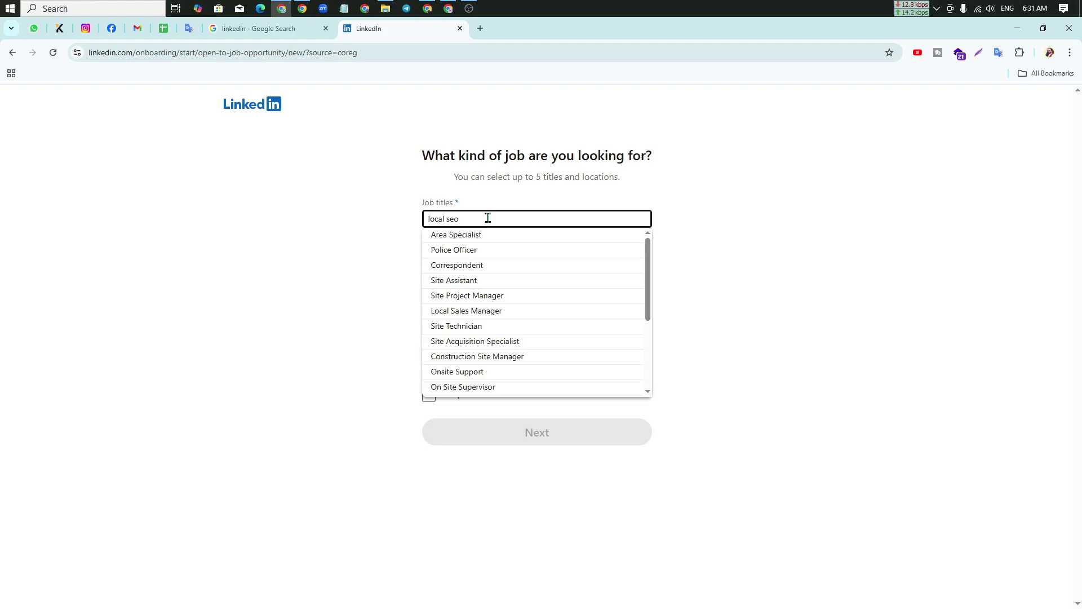
{"action": "key", "text": "BackSpace"}
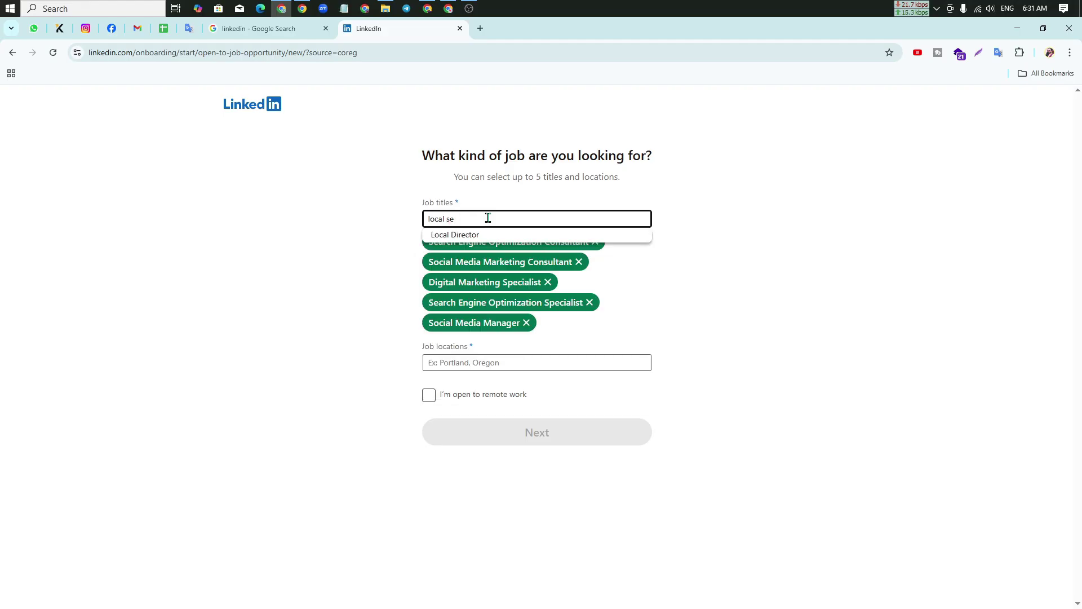
{"action": "key", "text": "BackSpace"}
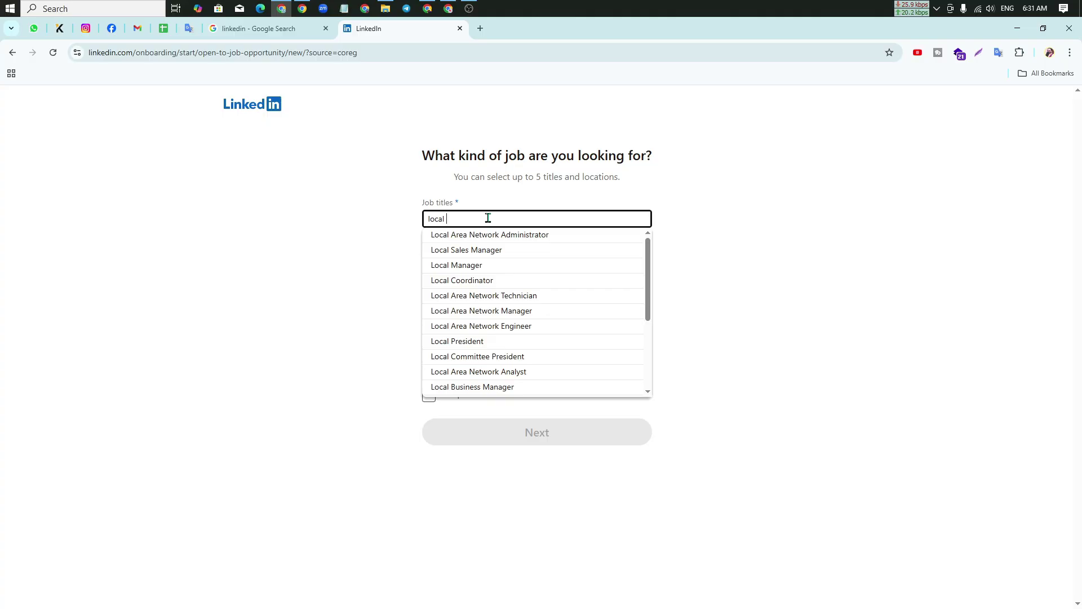
{"action": "key", "text": "BackSpace"}
{"action": "key", "text": "BackSpace"}
{"action": "key", "text": "BackSpace"}
{"action": "key", "text": "BackSpace"}
Step: Try to find a Google Business Profile role among the job title suggestions, shortening the search text to widen the matches
{"action": "type", "text": "Google "}
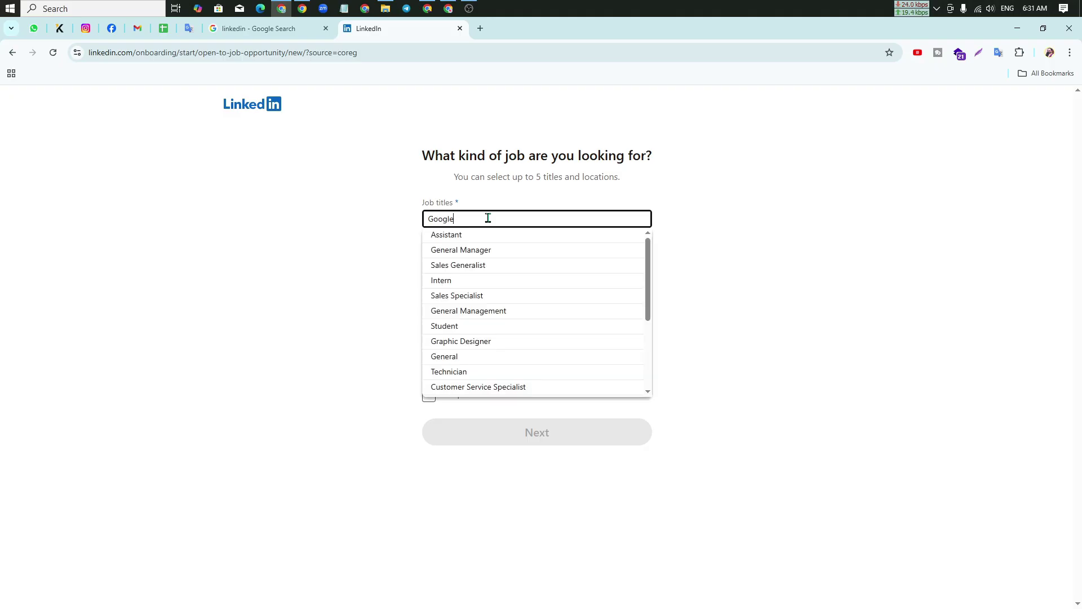
{"action": "type", "text": "Business"}
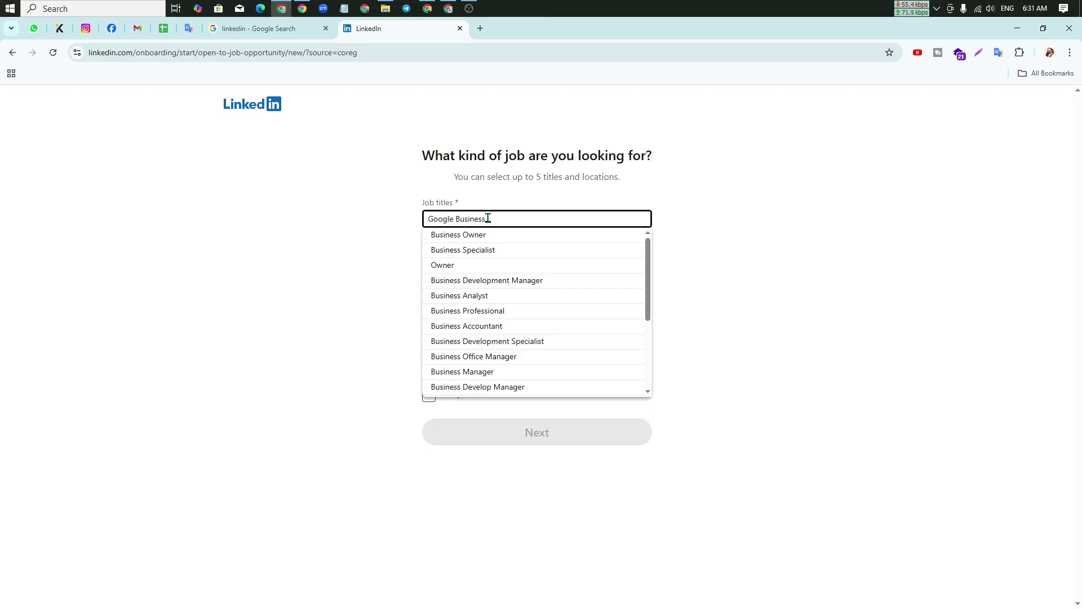
{"action": "type", "text": "Pro"}
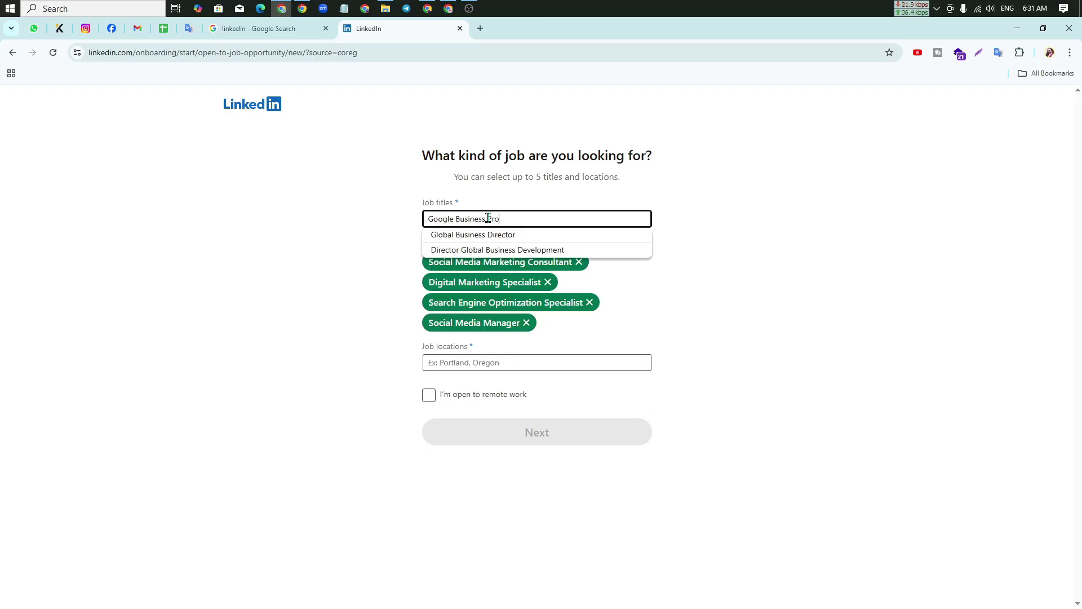
{"action": "key", "text": "BackSpace"}
{"action": "key", "text": "BackSpace"}
{"action": "key", "text": "BackSpace"}
{"action": "key", "text": "BackSpace"}
{"action": "key", "text": "BackSpace"}
{"action": "key", "text": "BackSpace"}
{"action": "key", "text": "BackSpace"}
{"action": "key", "text": "BackSpace"}
{"action": "key", "text": "BackSpace"}
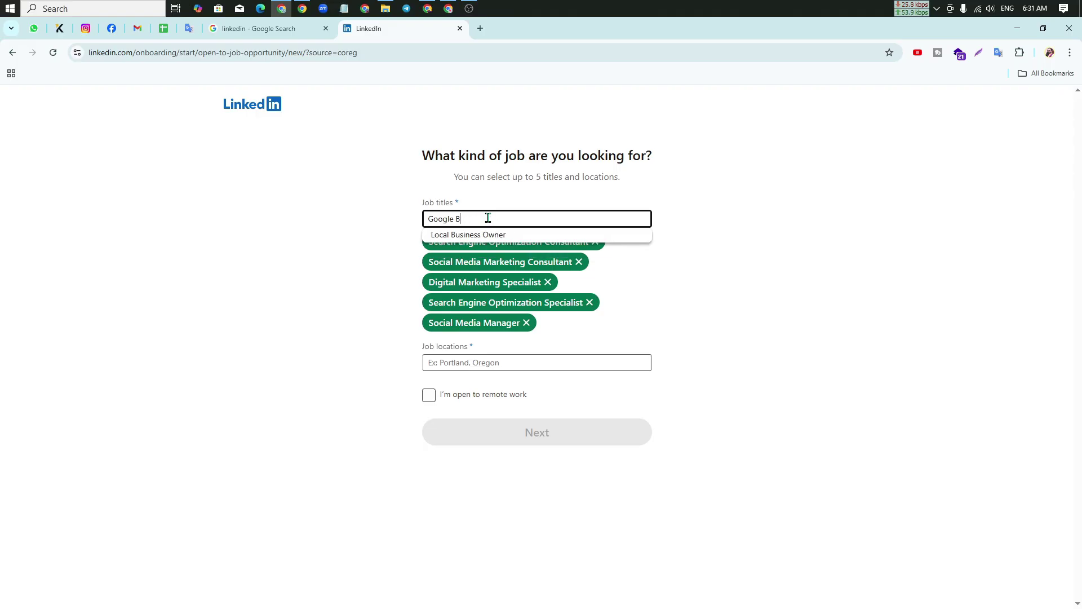
{"action": "key", "text": "BackSpace"}
{"action": "key", "text": "BackSpace"}
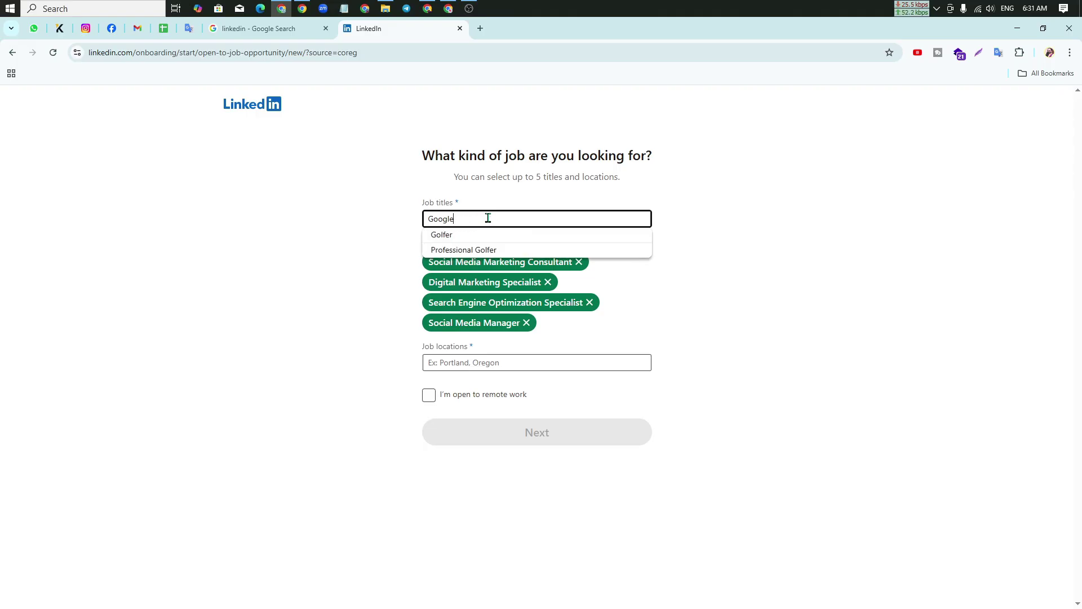
{"action": "key", "text": "BackSpace"}
{"action": "type", "text": "e"}
{"action": "key", "text": "BackSpace"}
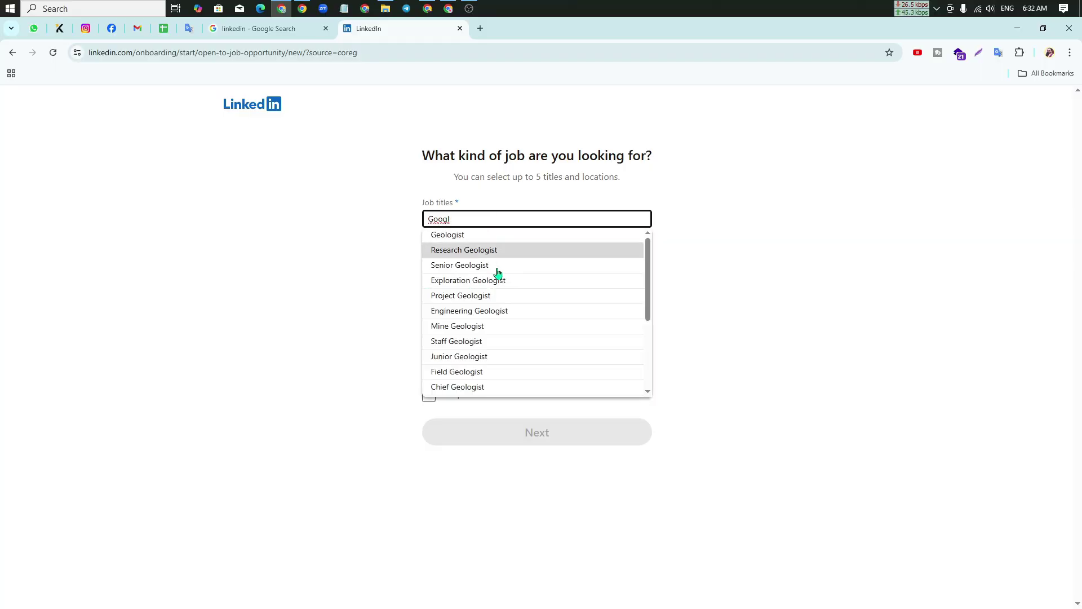
{"action": "scroll", "coordinate": [498, 275], "scroll_direction": "down", "scroll_amount": 5}
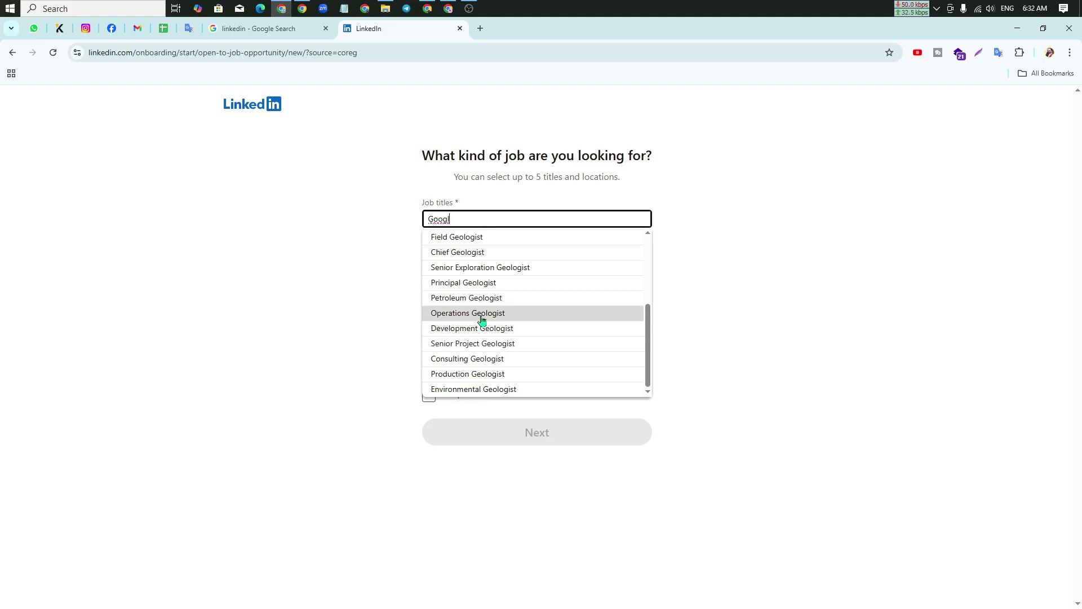
{"action": "scroll", "coordinate": [482, 310], "scroll_direction": "up", "scroll_amount": 1}
{"action": "scroll", "coordinate": [482, 309], "scroll_direction": "up", "scroll_amount": 3}
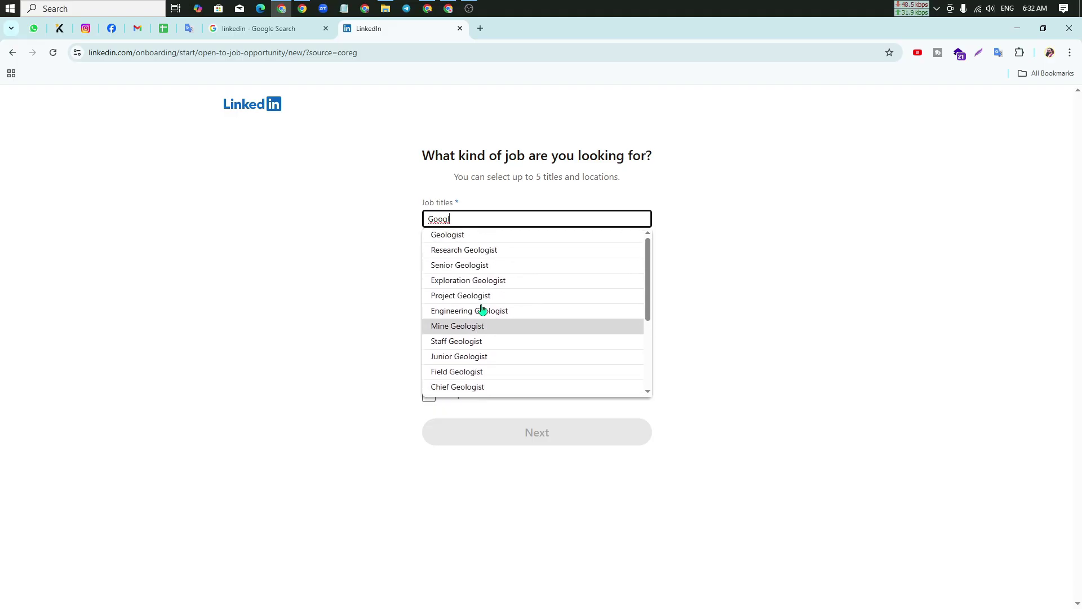
Step: Replace the job title search text with SEO and try to add another search engine optimization title as a sixth choice
{"action": "left_click_drag", "start_coordinate": [473, 217], "coordinate": [412, 220]}
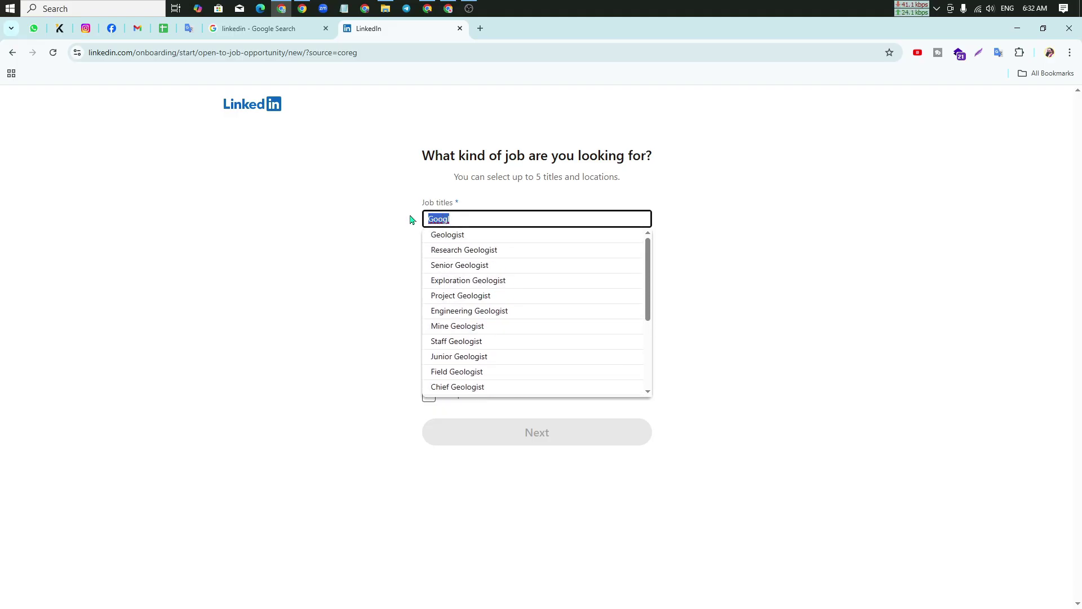
{"action": "type", "text": "SEO"}
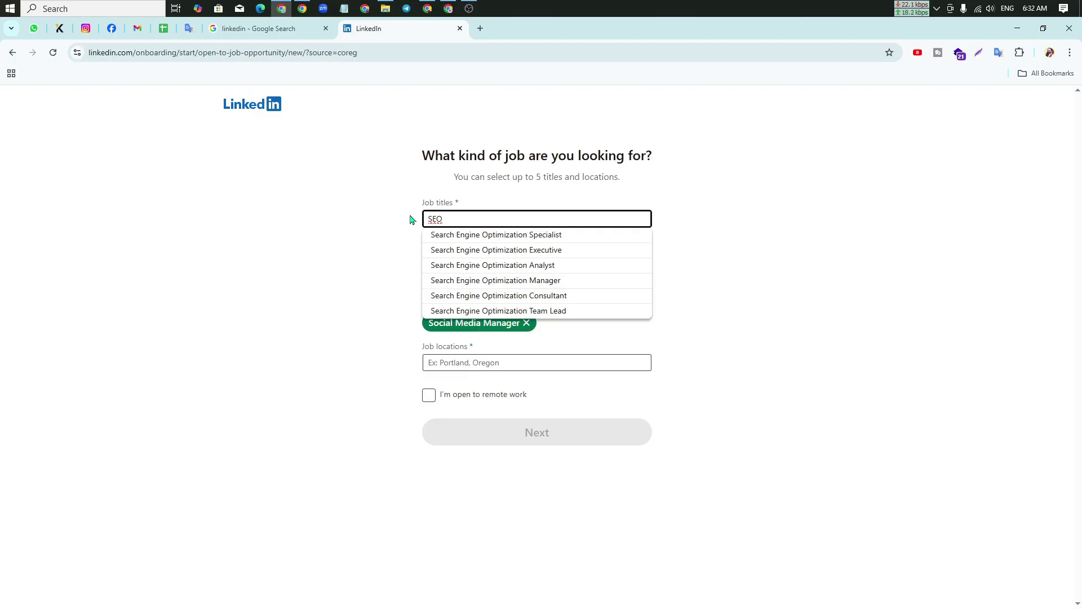
{"action": "key", "text": "Down"}
{"action": "key", "text": "Down"}
{"action": "key", "text": "Down"}
{"action": "key", "text": "Down"}
{"action": "key", "text": "Down"}
{"action": "key", "text": "Return"}
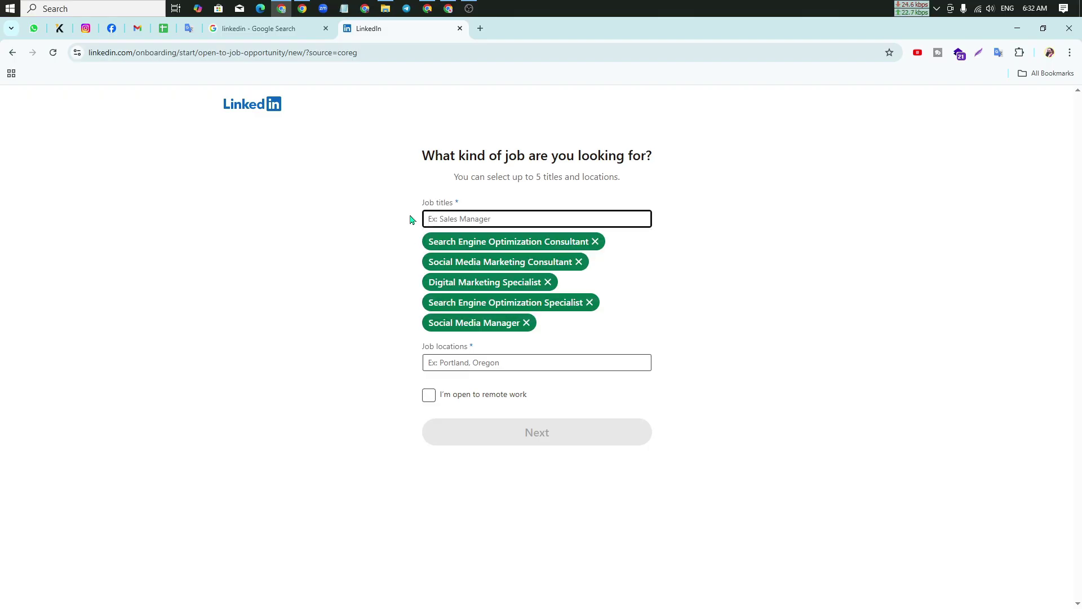
Step: Search the job titles for Digital and try to add Digital Marketing Consultant as a sixth title
{"action": "type", "text": "Digital"}
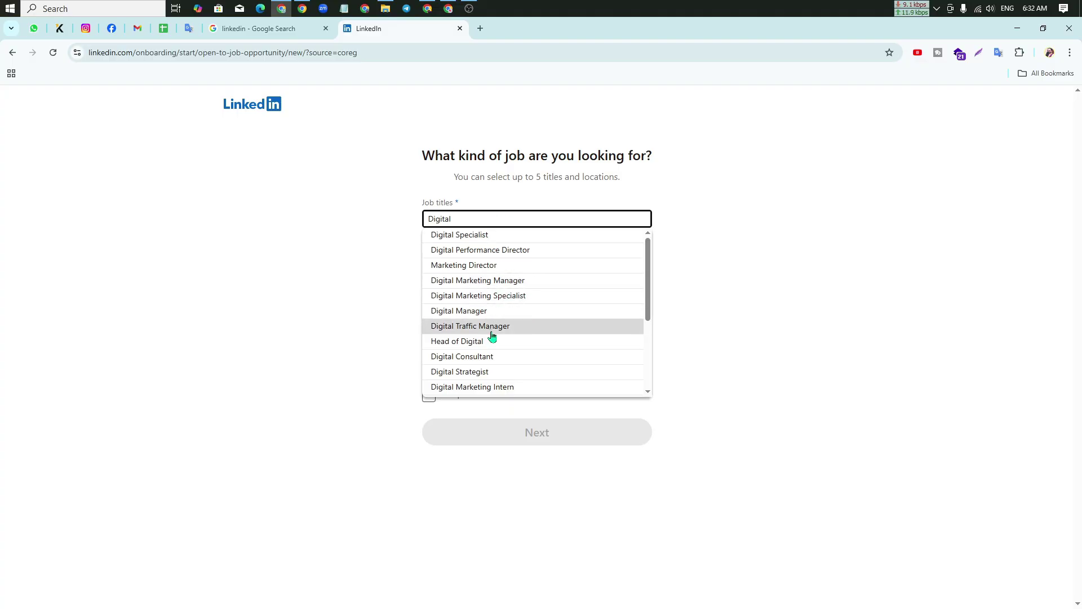
{"action": "scroll", "coordinate": [496, 342], "scroll_direction": "down", "scroll_amount": 1}
{"action": "scroll", "coordinate": [496, 344], "scroll_direction": "down", "scroll_amount": 1}
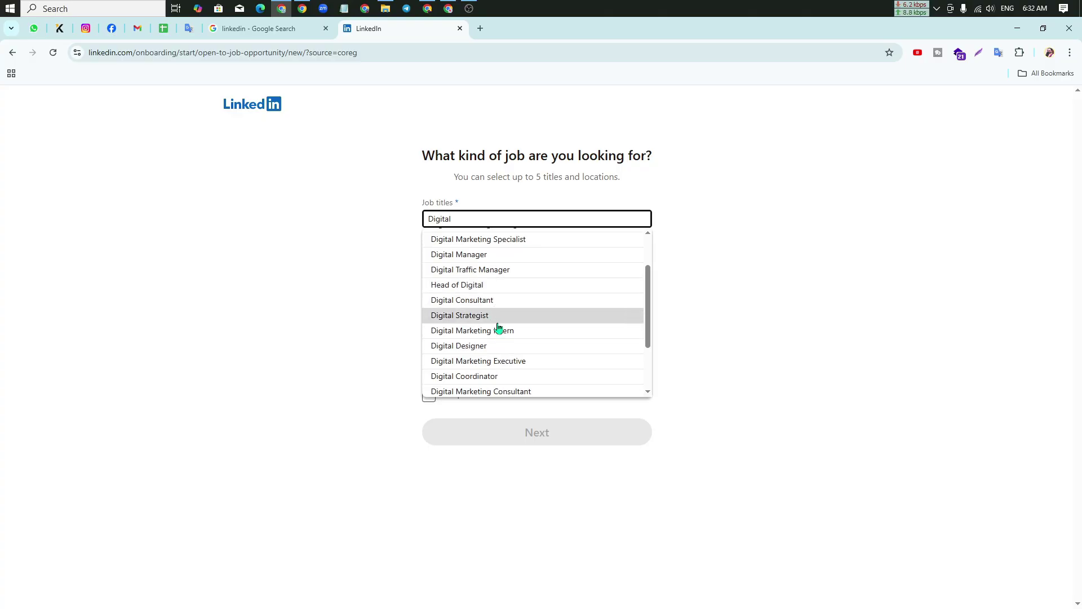
{"action": "scroll", "coordinate": [502, 339], "scroll_direction": "down", "scroll_amount": 1}
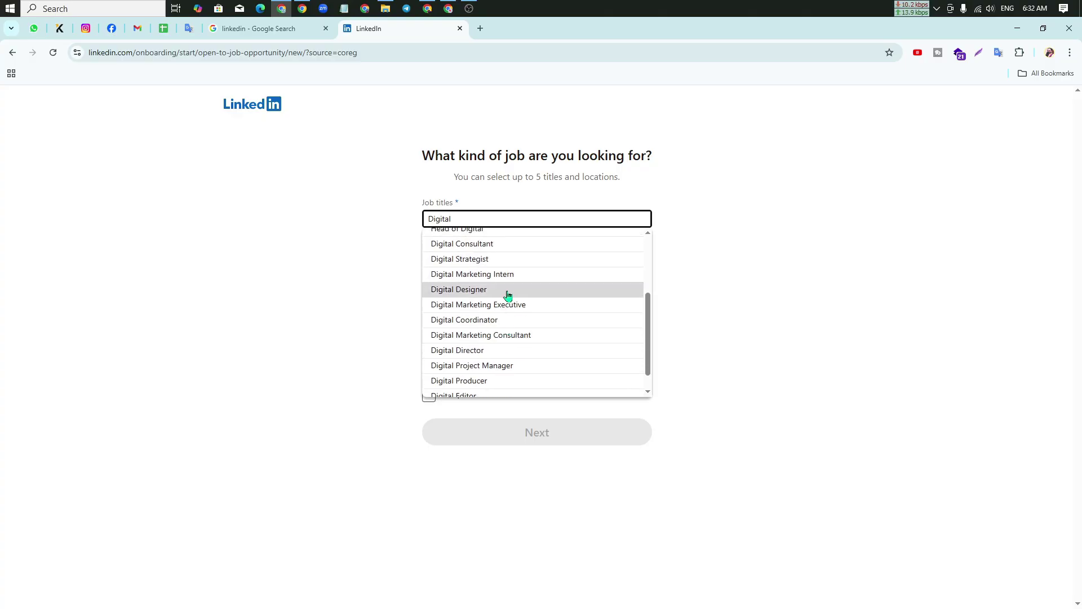
{"action": "scroll", "coordinate": [509, 316], "scroll_direction": "down", "scroll_amount": 1}
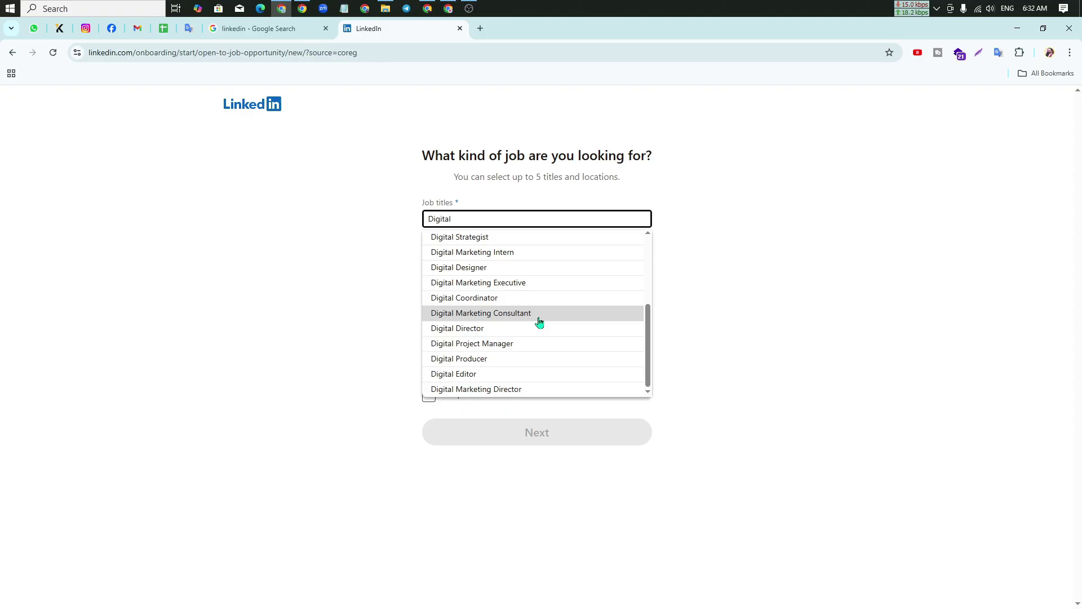
{"action": "left_click", "coordinate": [309, 264]}
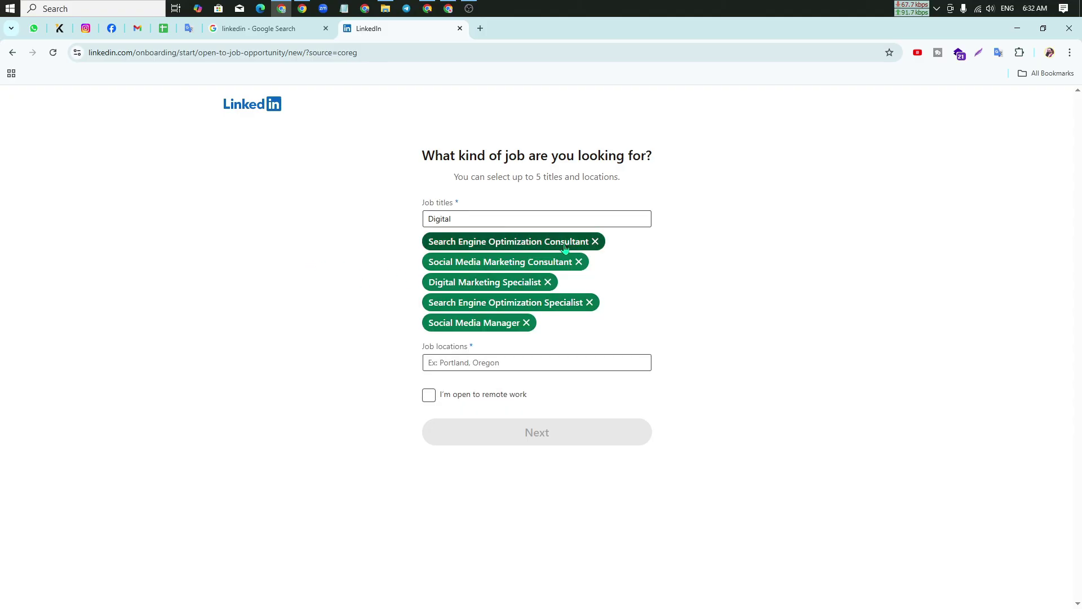
{"action": "left_click", "coordinate": [484, 214]}
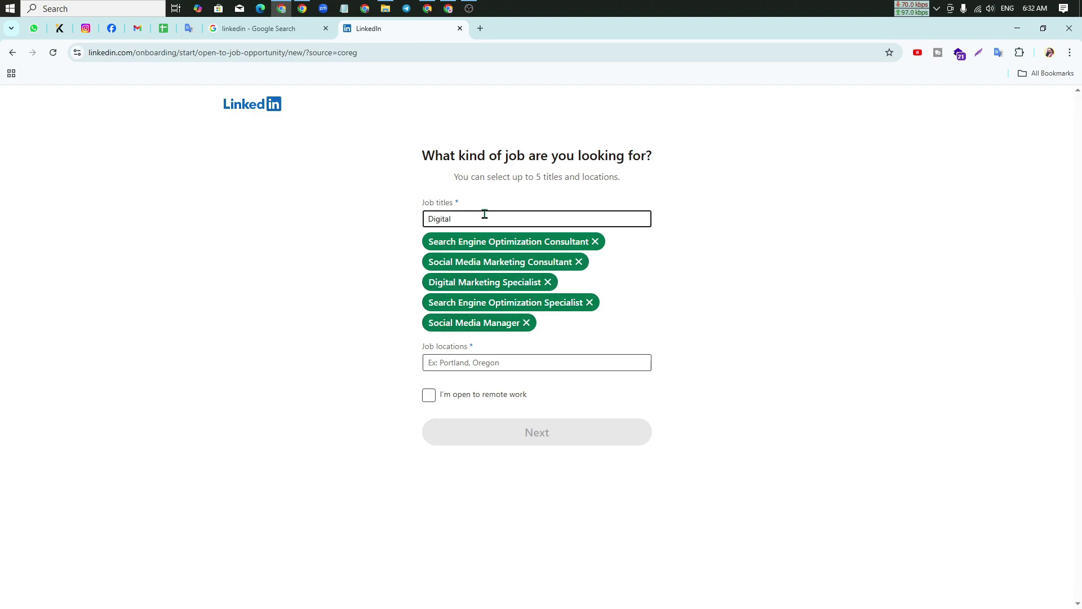
{"action": "scroll", "coordinate": [491, 315], "scroll_direction": "down", "scroll_amount": 3}
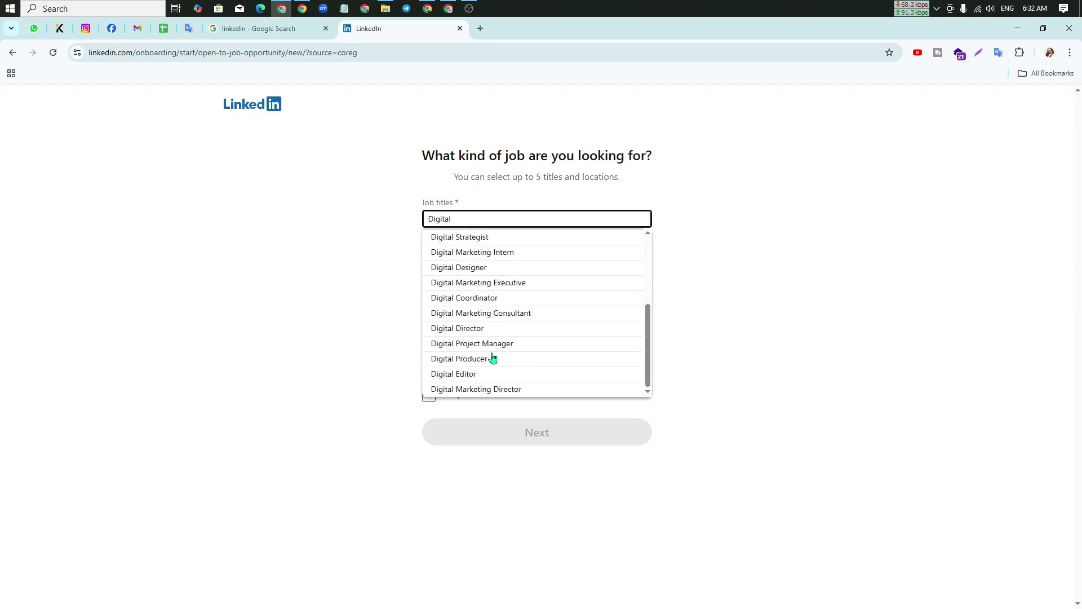
{"action": "left_click", "coordinate": [510, 313]}
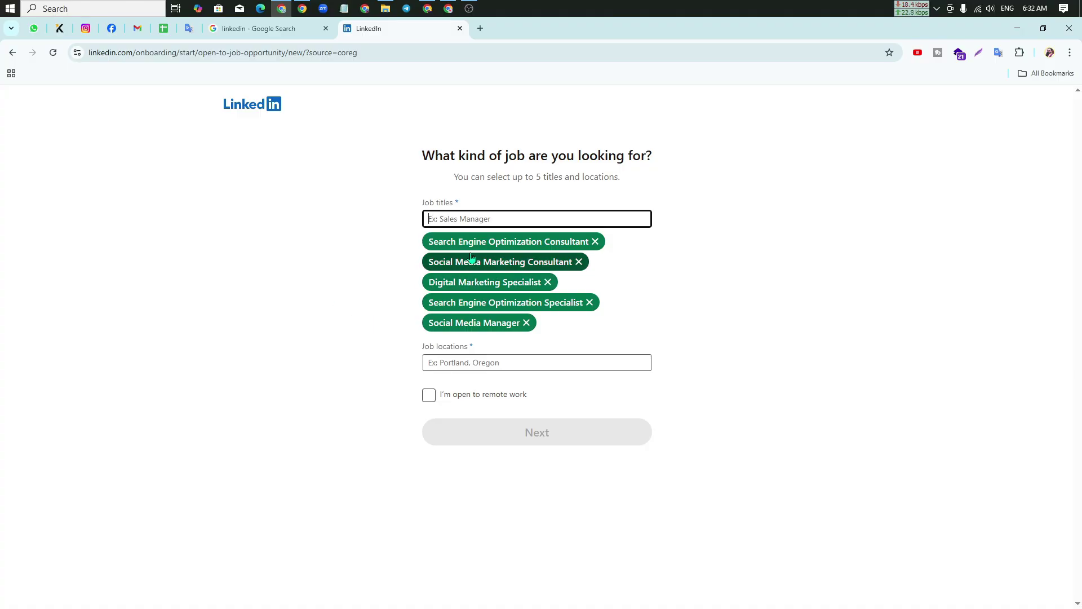
Step: Add Bangladesh and United Kingdom as the first two desired job locations
{"action": "left_click", "coordinate": [477, 364]}
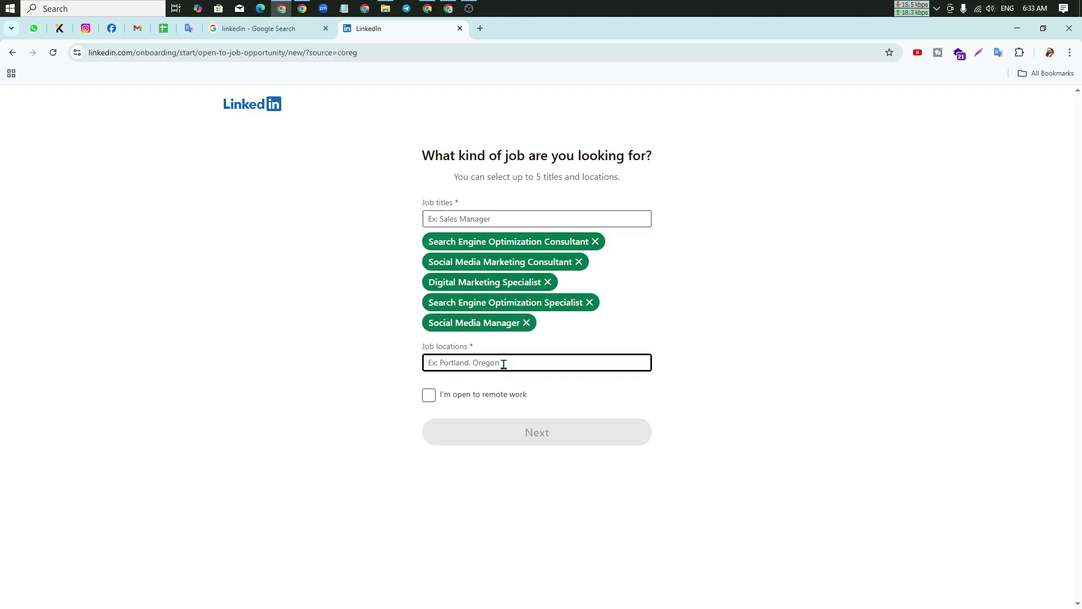
{"action": "type", "text": "Bangl"}
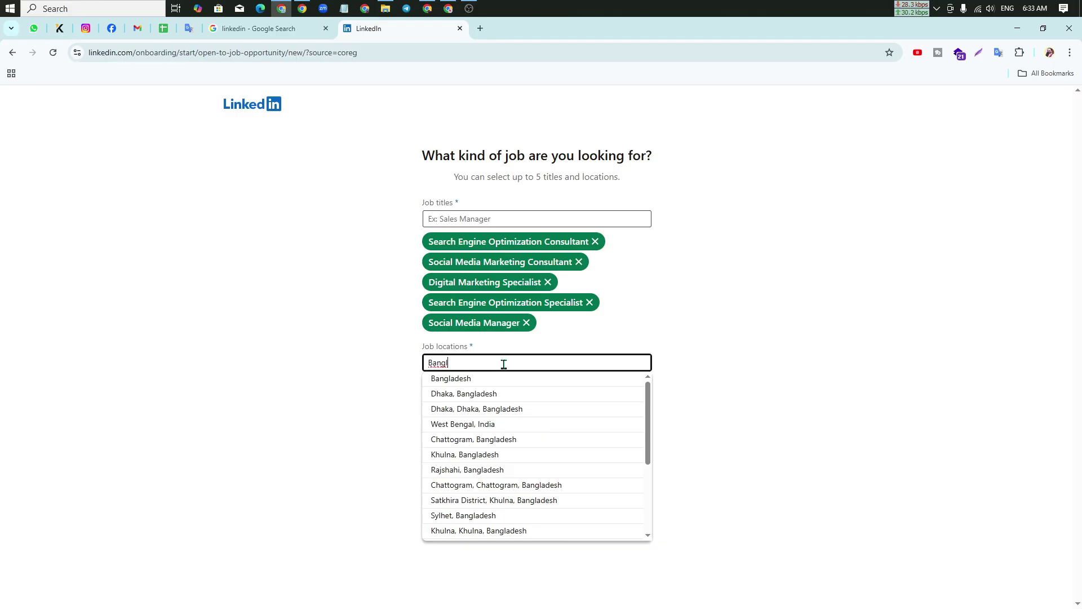
{"action": "left_click", "coordinate": [488, 380]}
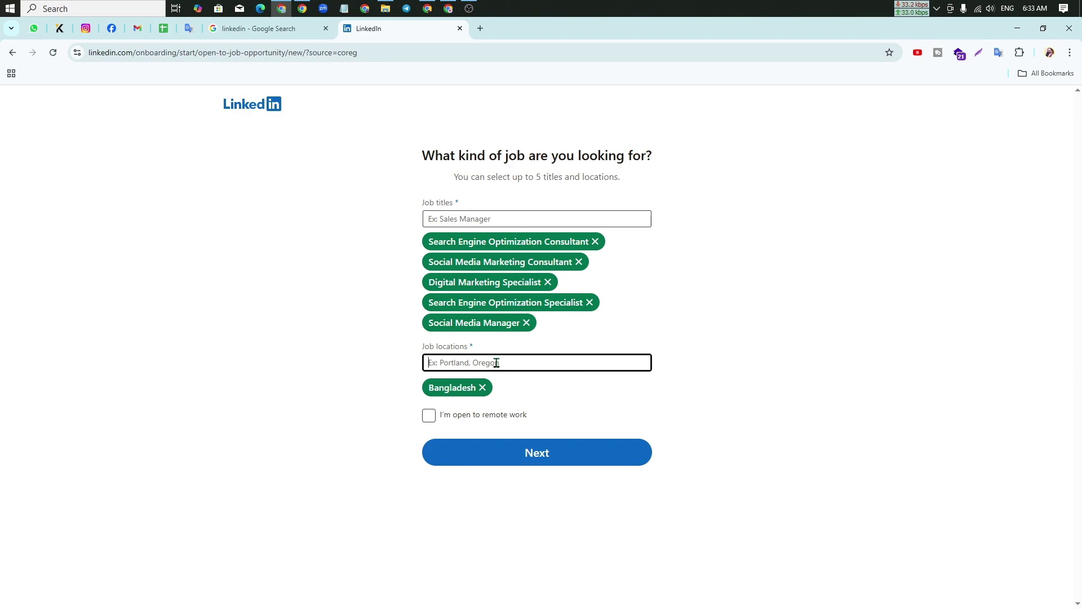
{"action": "type", "text": "Uni"}
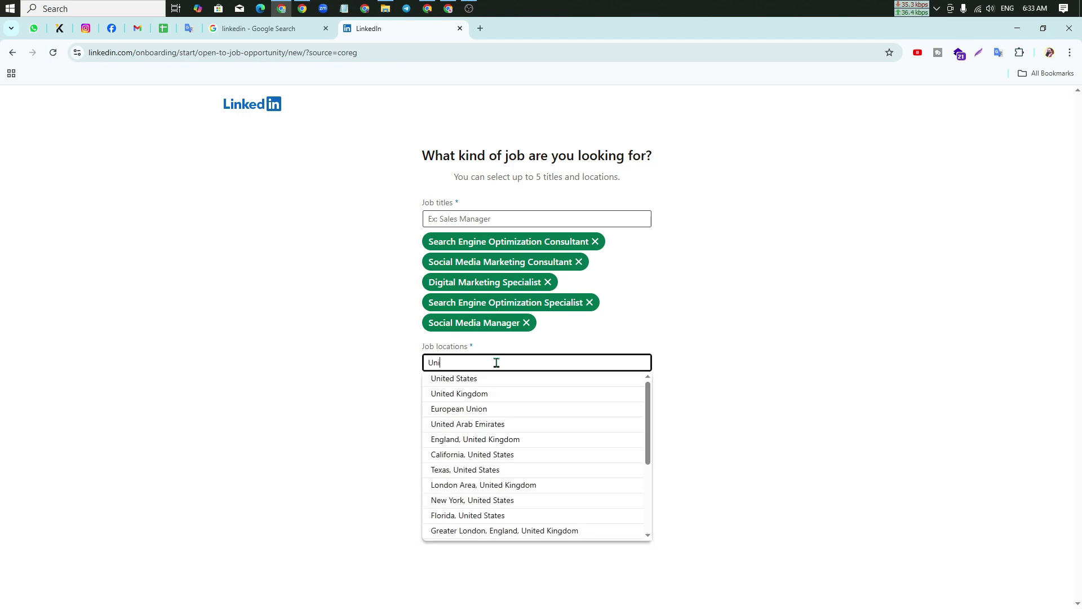
{"action": "left_click", "coordinate": [499, 394]}
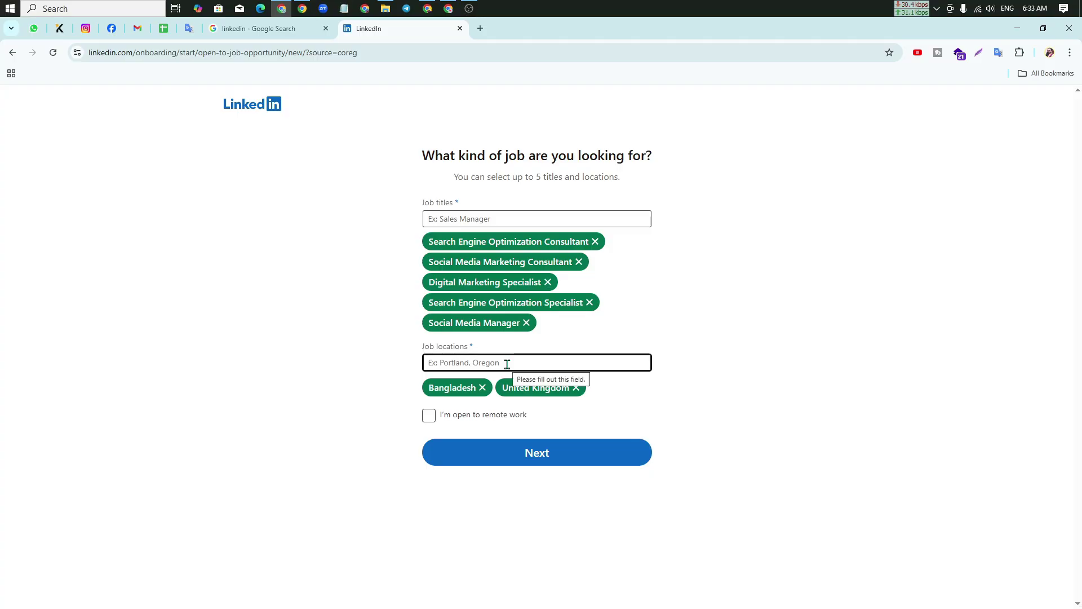
Step: Add United Arab Emirates and United States as the third and fourth desired job locations
{"action": "type", "text": "United"}
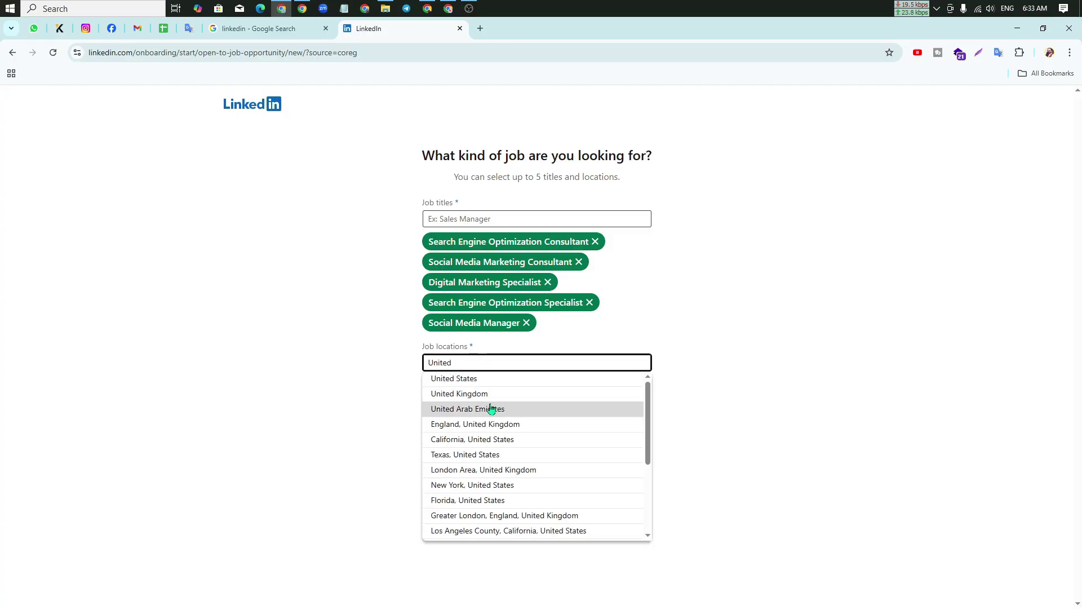
{"action": "left_click", "coordinate": [492, 407]}
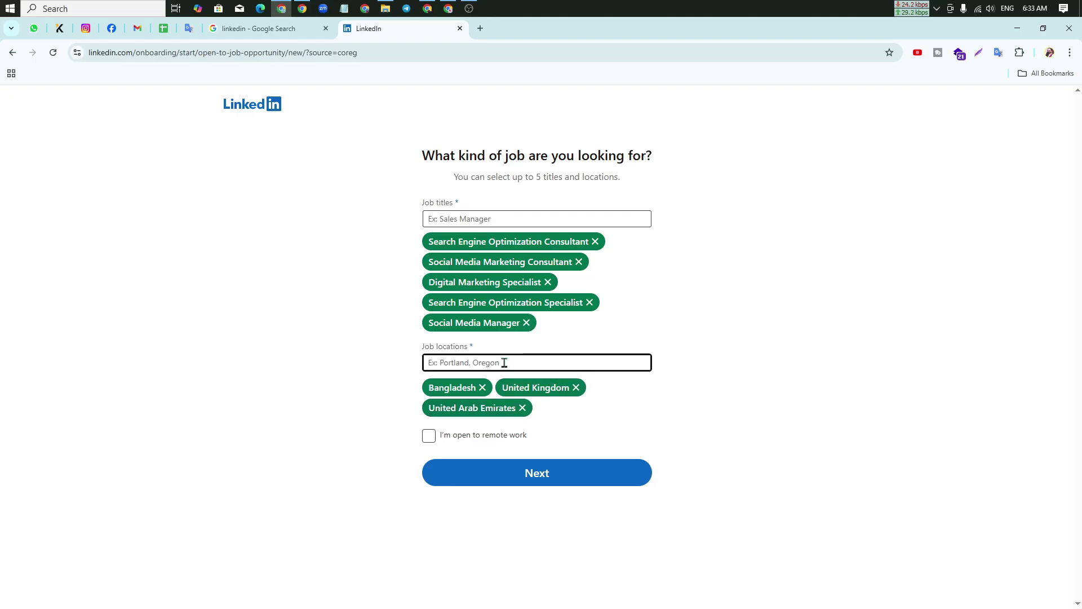
{"action": "type", "text": "Unite"}
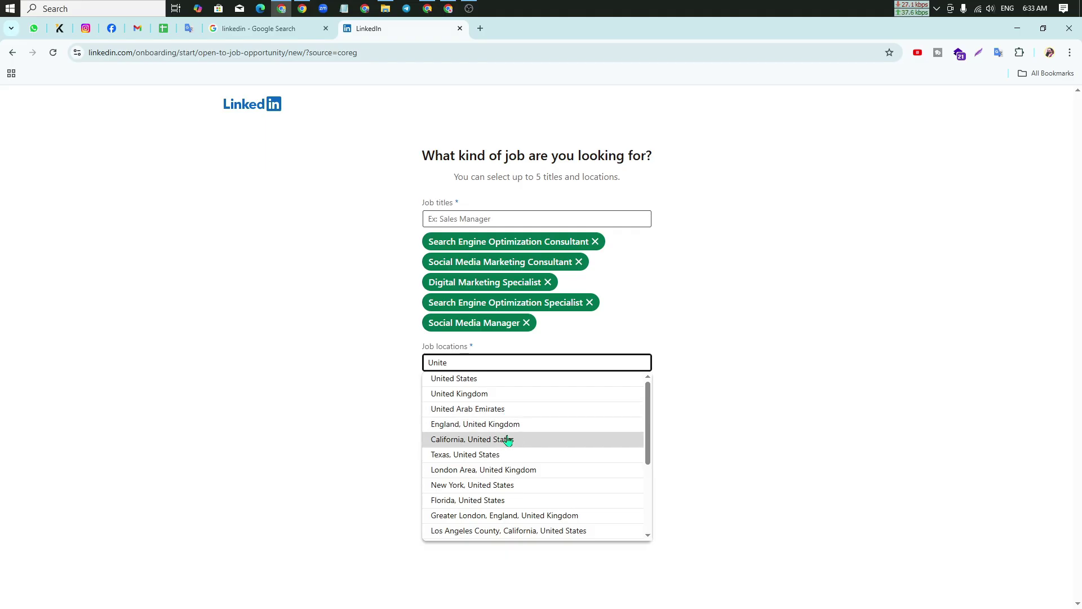
{"action": "left_click", "coordinate": [499, 385]}
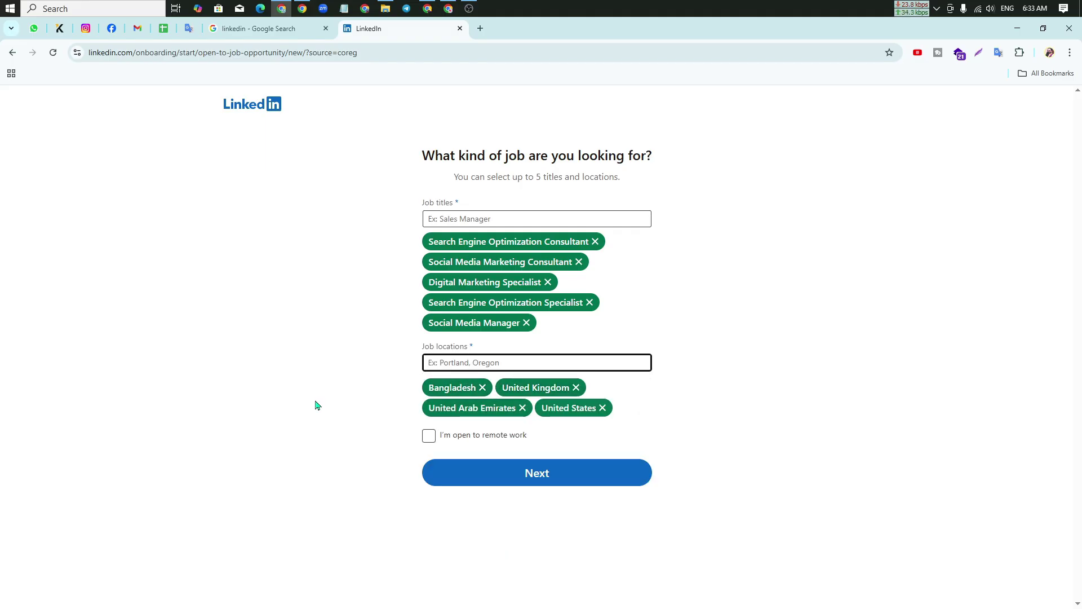
Step: Add Australia as the fifth desired job location and try to add New Zealand as a sixth
{"action": "left_click", "coordinate": [477, 362]}
{"action": "type", "text": "Au"}
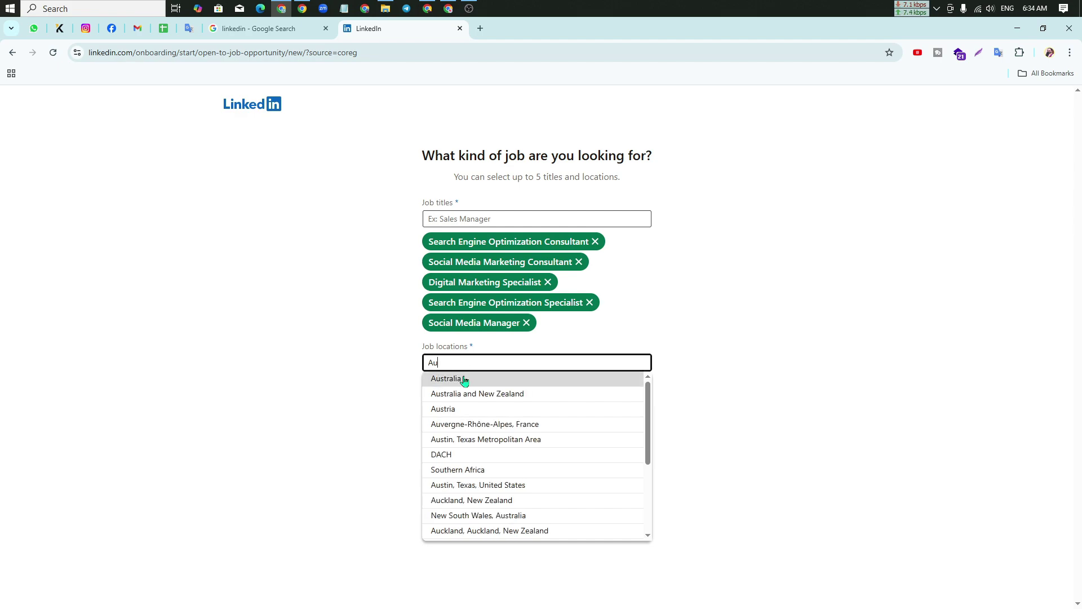
{"action": "left_click", "coordinate": [464, 381]}
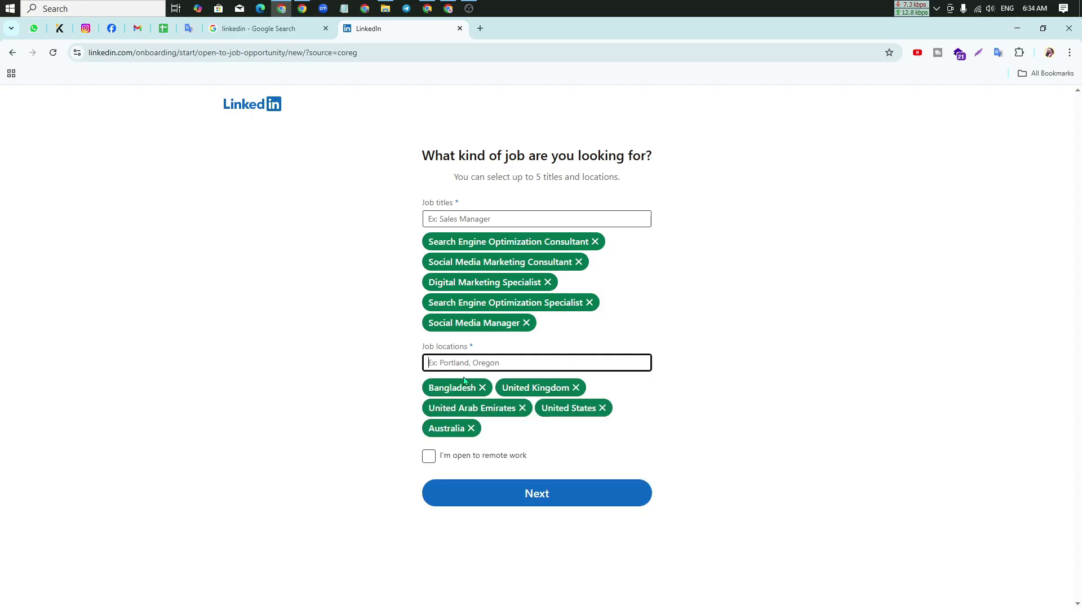
{"action": "type", "text": "New"}
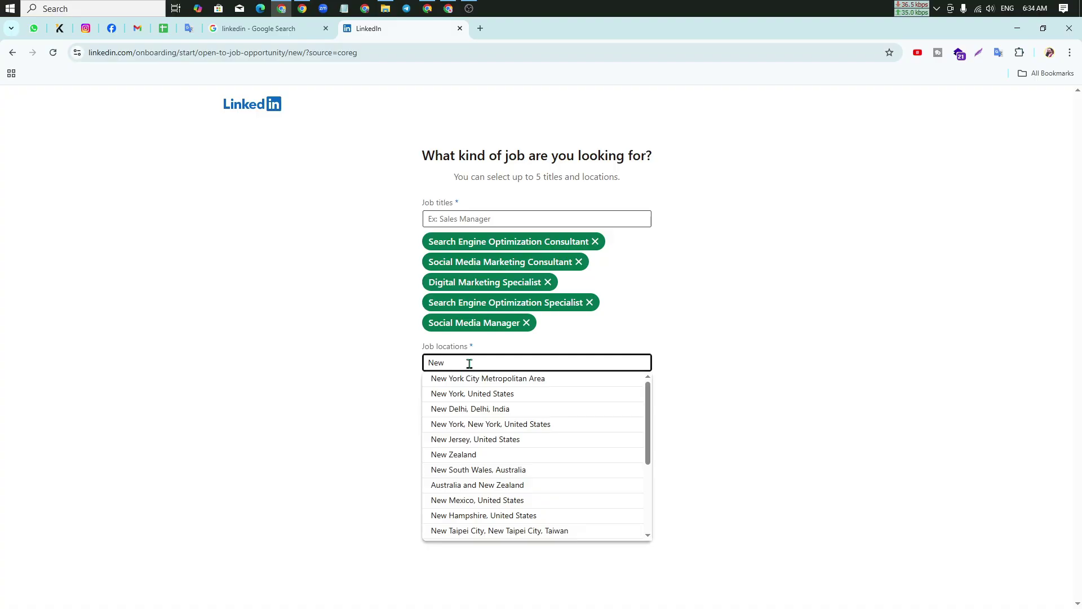
{"action": "left_click", "coordinate": [484, 457]}
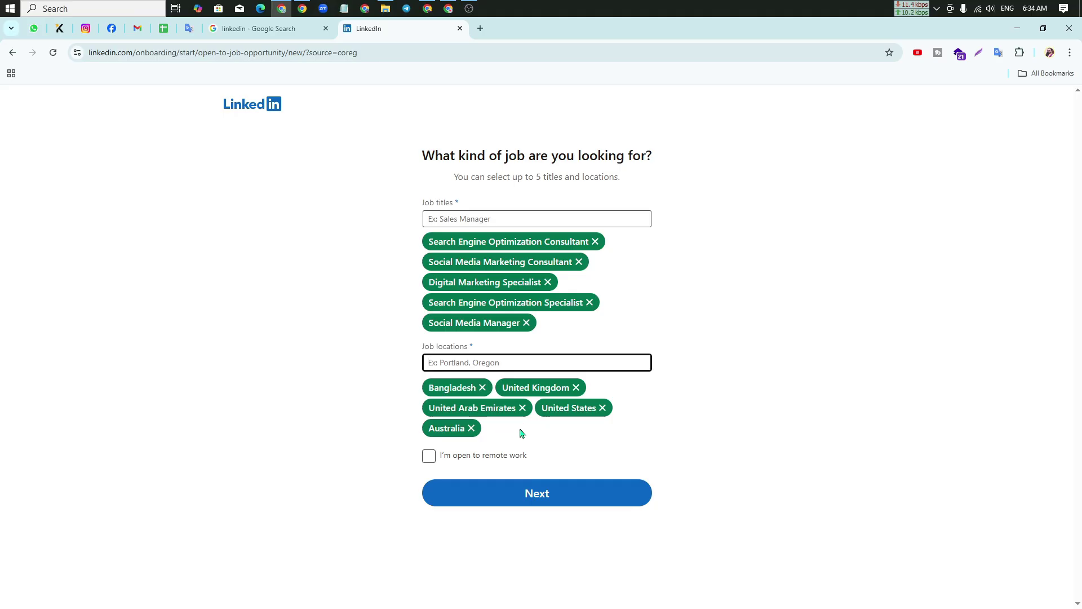
Step: Capture the job preferences form in a screen snip and outline the five chosen job locations with a red rectangle
{"action": "key", "text": "super+shift+s"}
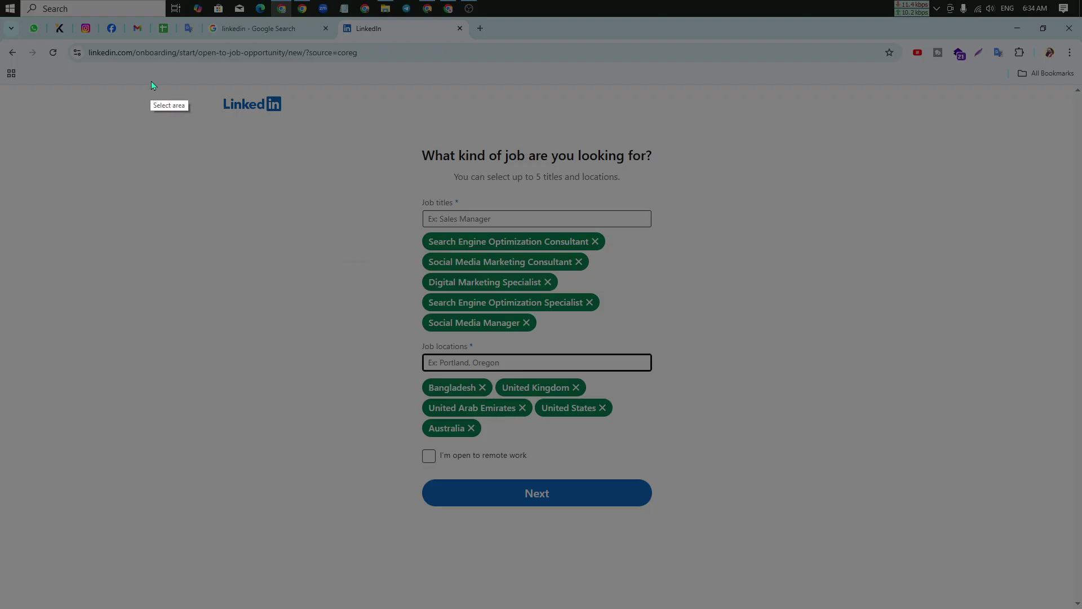
{"action": "left_click_drag", "start_coordinate": [154, 75], "coordinate": [765, 565]}
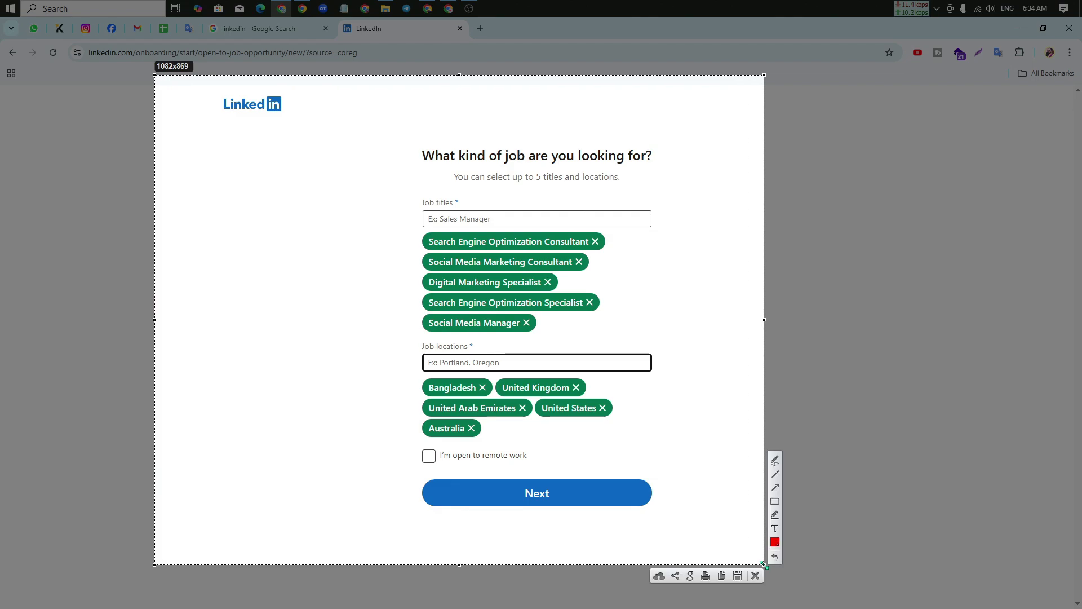
{"action": "left_click", "coordinate": [769, 499]}
{"action": "left_click_drag", "start_coordinate": [413, 377], "coordinate": [651, 446]}
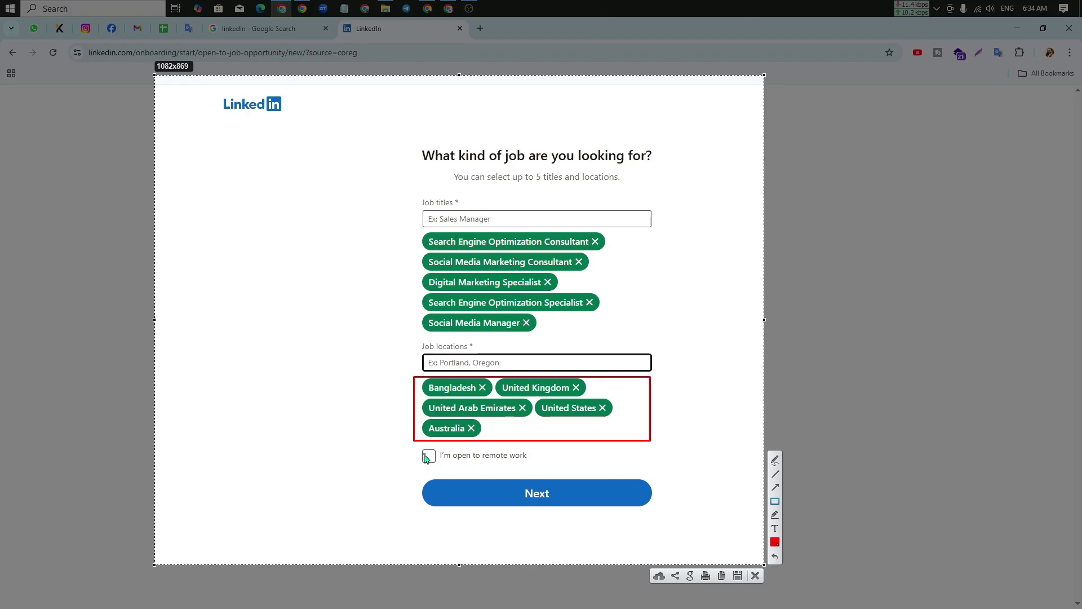
Step: Dismiss the screen snip, then mark openness to remote work and submit the job preferences
{"action": "left_click", "coordinate": [755, 576]}
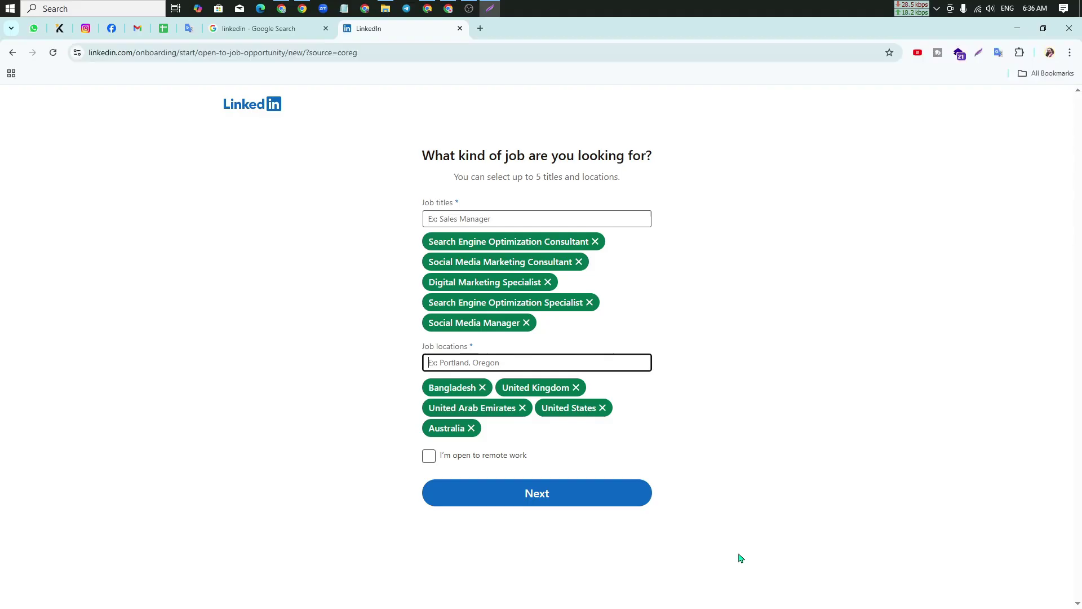
{"action": "left_click", "coordinate": [429, 456]}
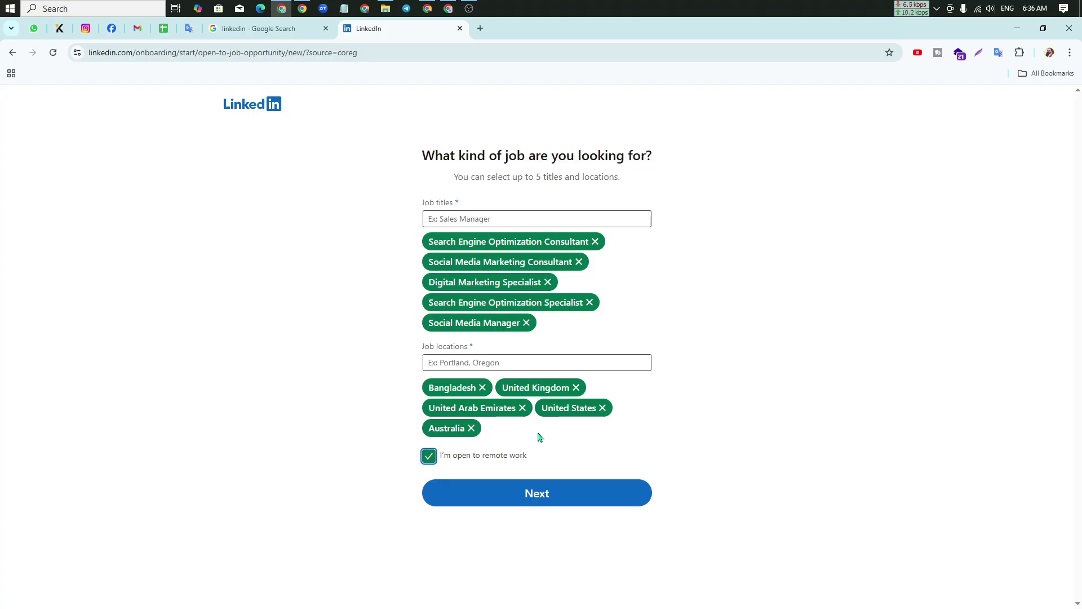
{"action": "left_click", "coordinate": [562, 504]}
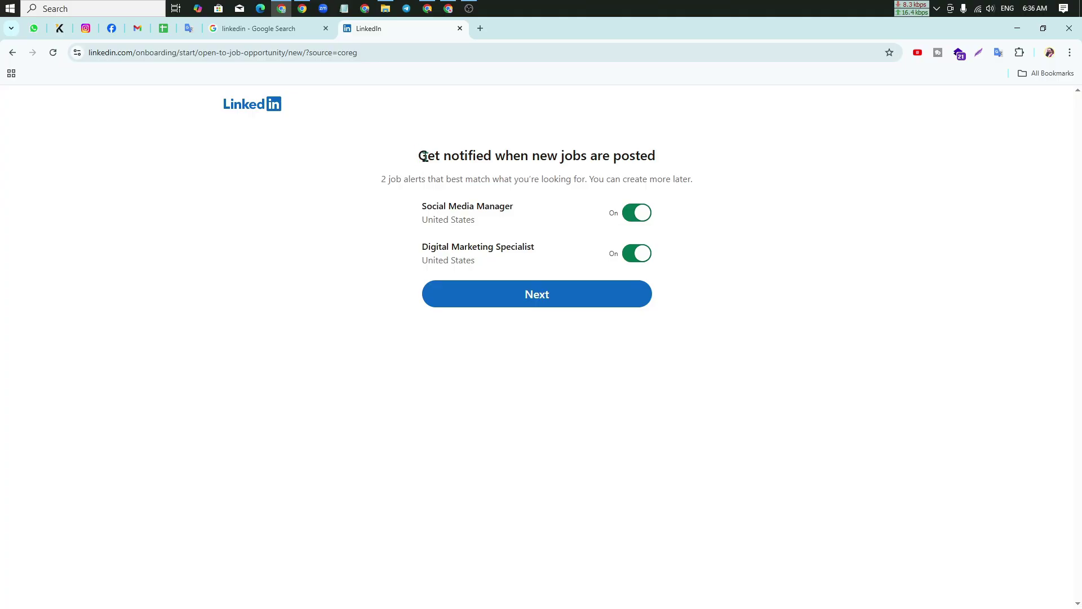
Step: Accept both suggested job alerts and sharing with recruiters, leaving every toggle on
{"action": "left_click_drag", "start_coordinate": [419, 157], "coordinate": [658, 156]}
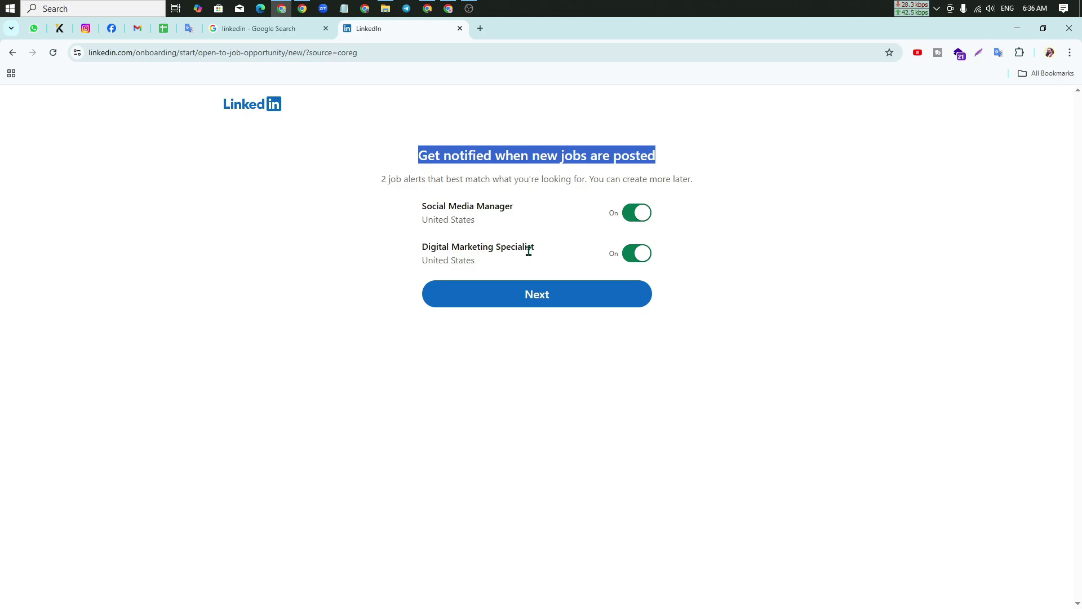
{"action": "left_click", "coordinate": [504, 288]}
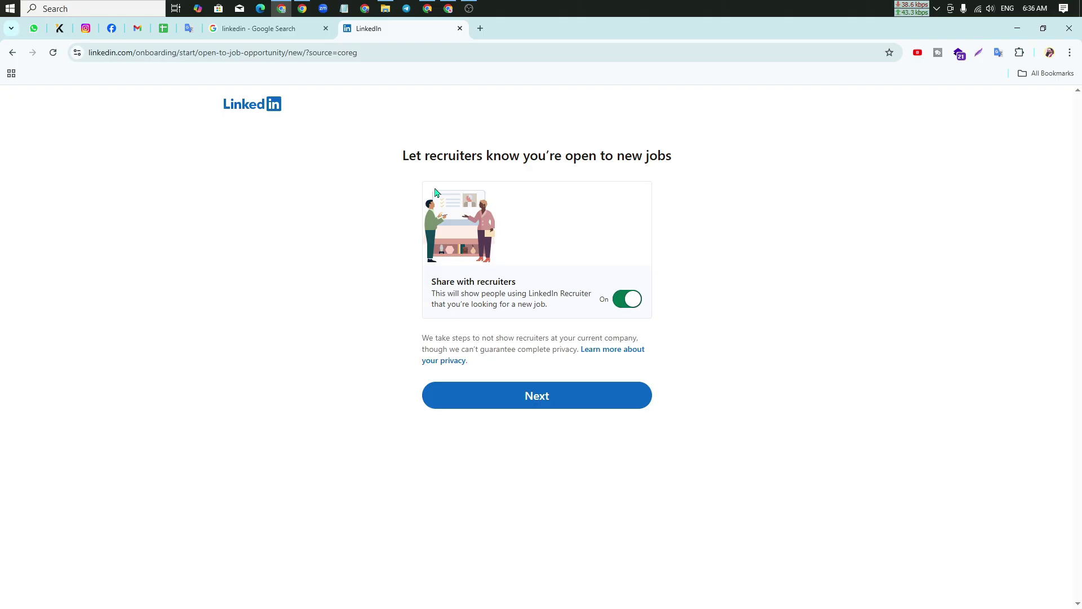
{"action": "left_click_drag", "start_coordinate": [401, 158], "coordinate": [672, 157]}
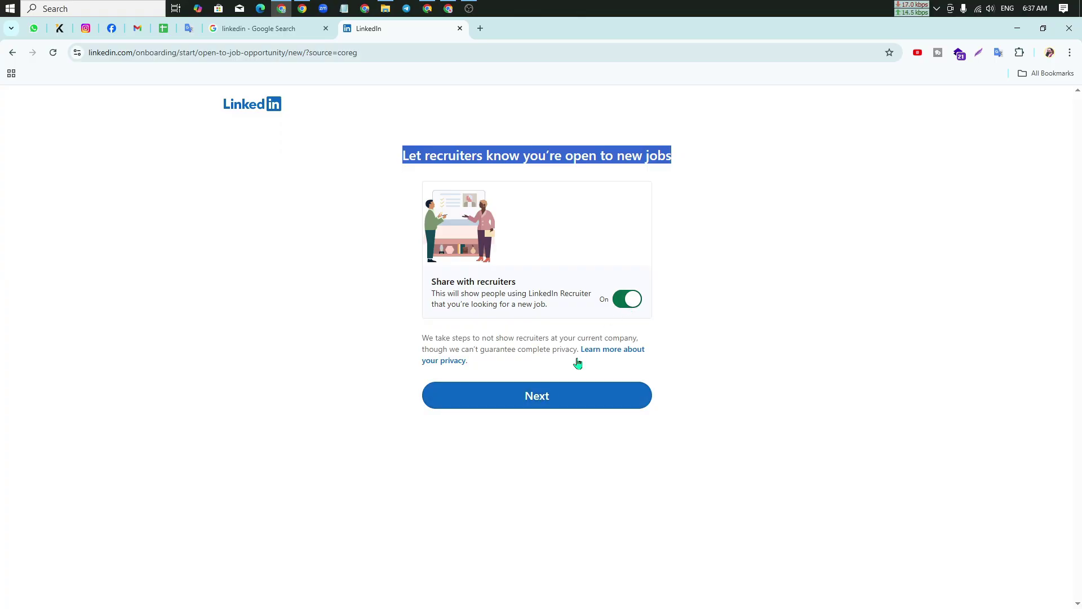
{"action": "left_click", "coordinate": [542, 400]}
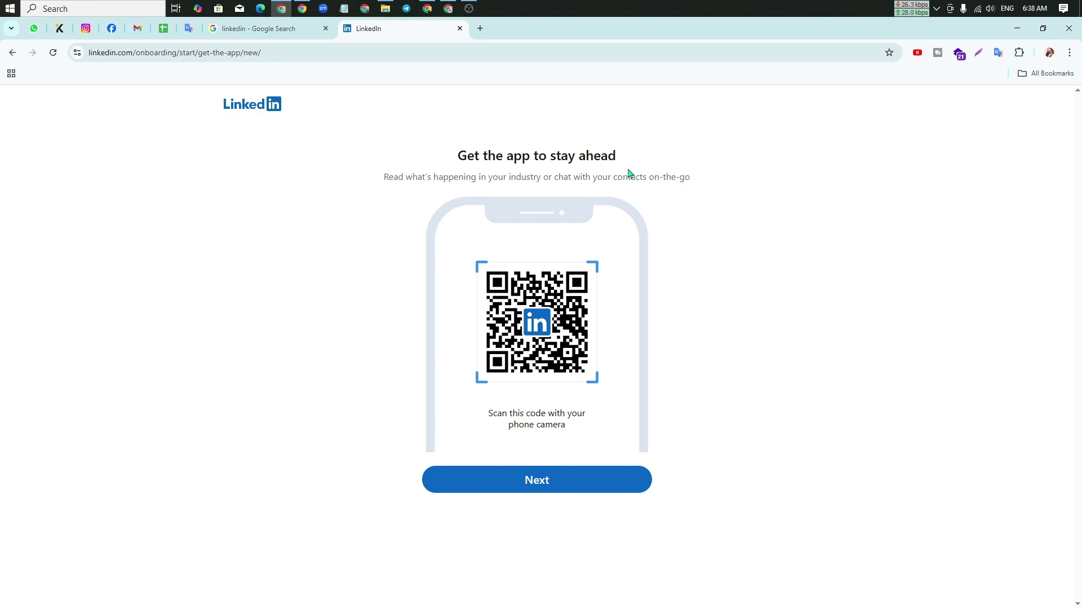
Step: Raise the computer's headphone volume and close the volume control
{"action": "left_click", "coordinate": [991, 16]}
{"action": "scroll", "coordinate": [990, 17], "scroll_direction": "up", "scroll_amount": 4}
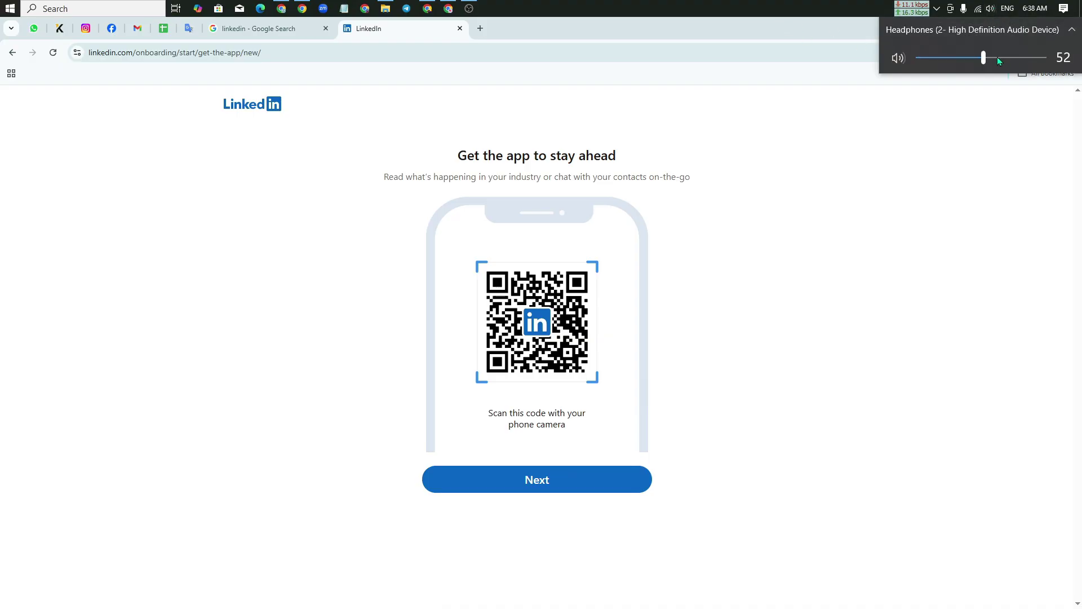
{"action": "scroll", "coordinate": [998, 61], "scroll_direction": "up", "scroll_amount": 2}
{"action": "left_click", "coordinate": [736, 11]}
{"action": "left_click", "coordinate": [817, 389]}
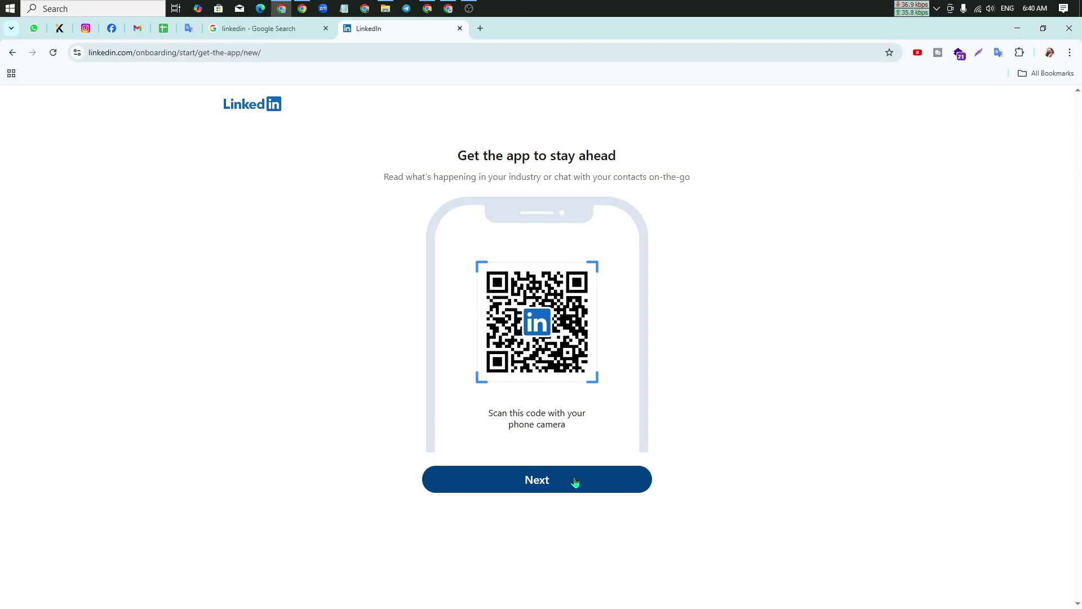
Step: Continue past the mobile app offer and look through the full list of suggested connections
{"action": "left_click", "coordinate": [575, 482]}
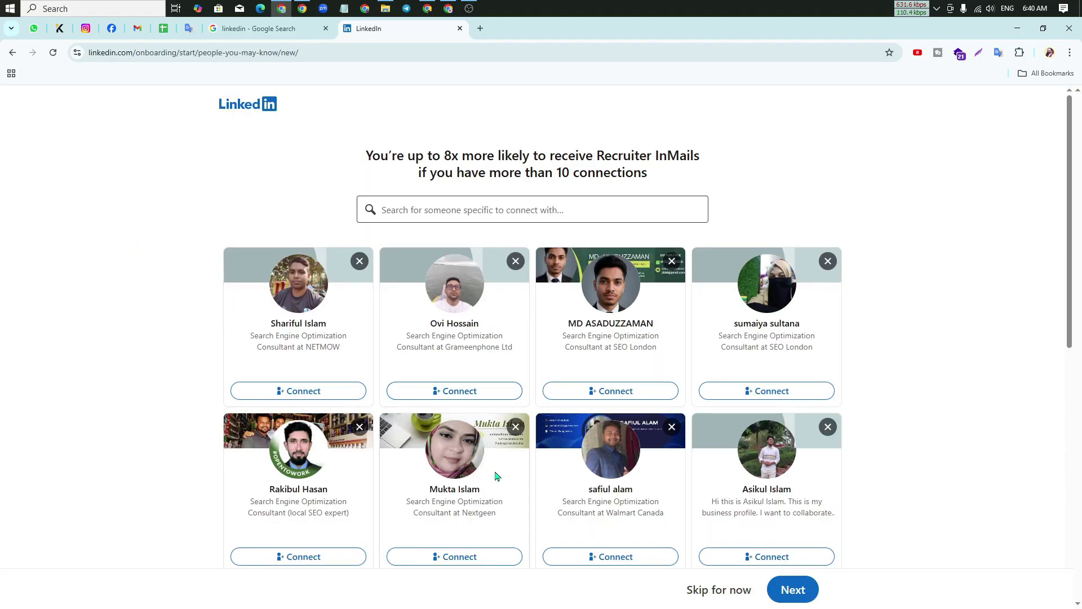
{"action": "scroll", "coordinate": [503, 466], "scroll_direction": "down", "scroll_amount": 8}
{"action": "scroll", "coordinate": [503, 465], "scroll_direction": "up", "scroll_amount": 8}
{"action": "scroll", "coordinate": [142, 339], "scroll_direction": "down", "scroll_amount": 2}
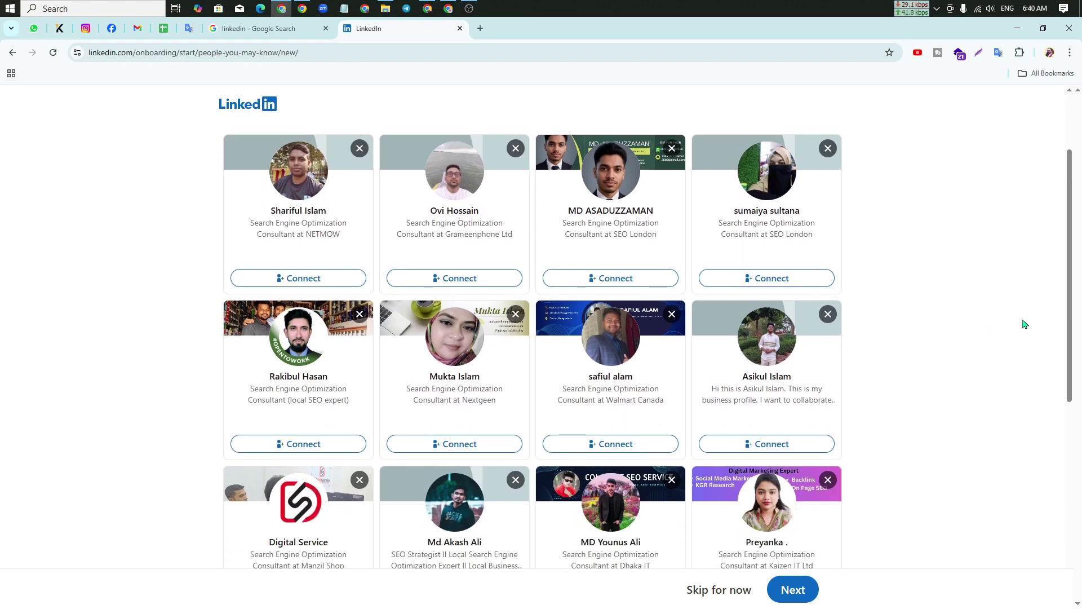
{"action": "left_click_drag", "start_coordinate": [1064, 237], "coordinate": [1056, 481]}
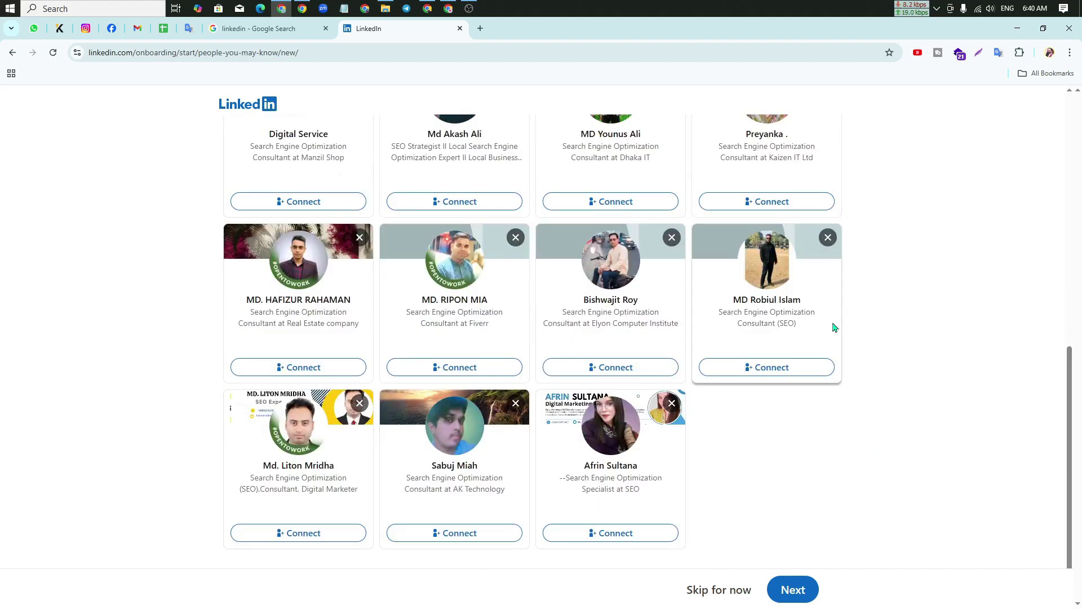
Step: Capture the suggested connections in a screen snip, outline the three profiles in the last row with red rectangles, and discard the snip
{"action": "key", "text": "super+shift+s"}
{"action": "mouse_move", "coordinate": [165, 131]}
{"action": "left_mouse_down"}
{"action": "mouse_move", "coordinate": [1021, 607]}
{"action": "mouse_move", "coordinate": [1010, 606]}
{"action": "left_mouse_up"}
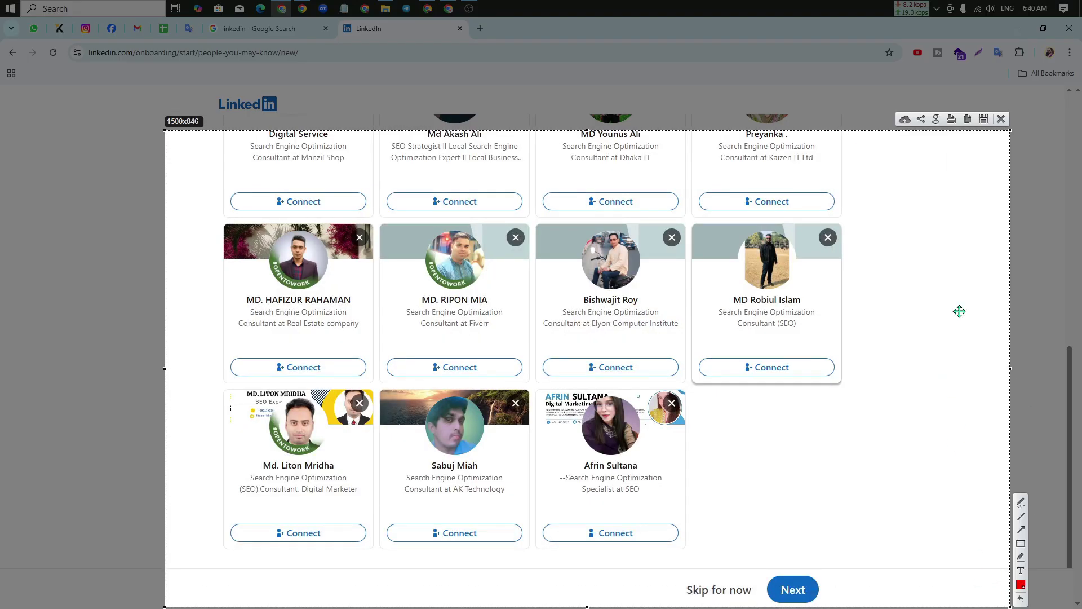
{"action": "left_click", "coordinate": [1022, 543]}
{"action": "mouse_move", "coordinate": [202, 383]}
{"action": "left_mouse_down"}
{"action": "mouse_move", "coordinate": [376, 525]}
{"action": "mouse_move", "coordinate": [376, 515]}
{"action": "left_mouse_up"}
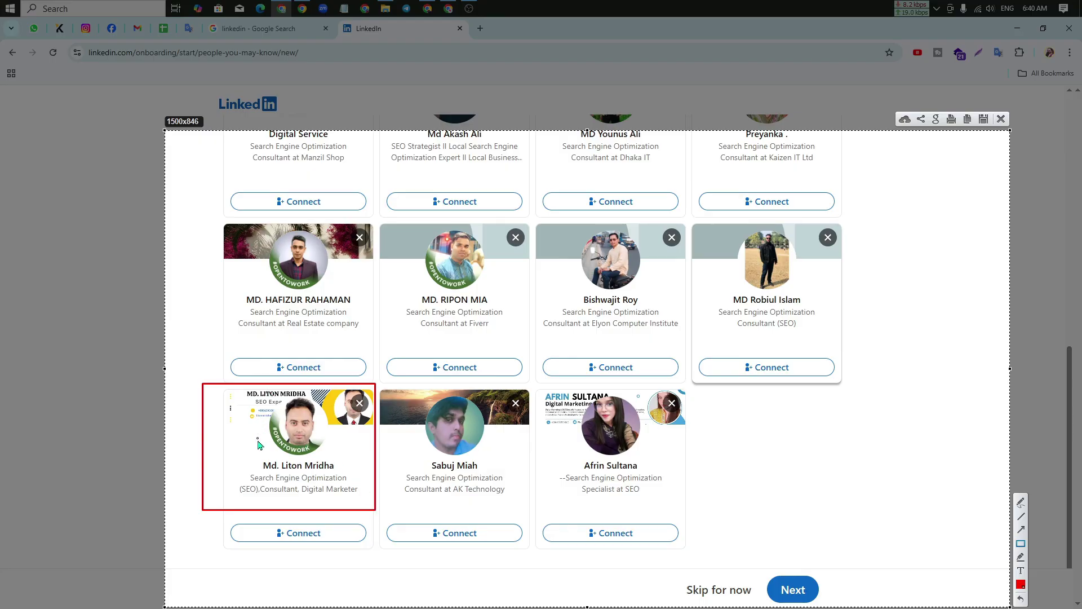
{"action": "mouse_move", "coordinate": [376, 384]}
{"action": "left_mouse_down"}
{"action": "mouse_move", "coordinate": [537, 534]}
{"action": "mouse_move", "coordinate": [531, 514]}
{"action": "left_mouse_up"}
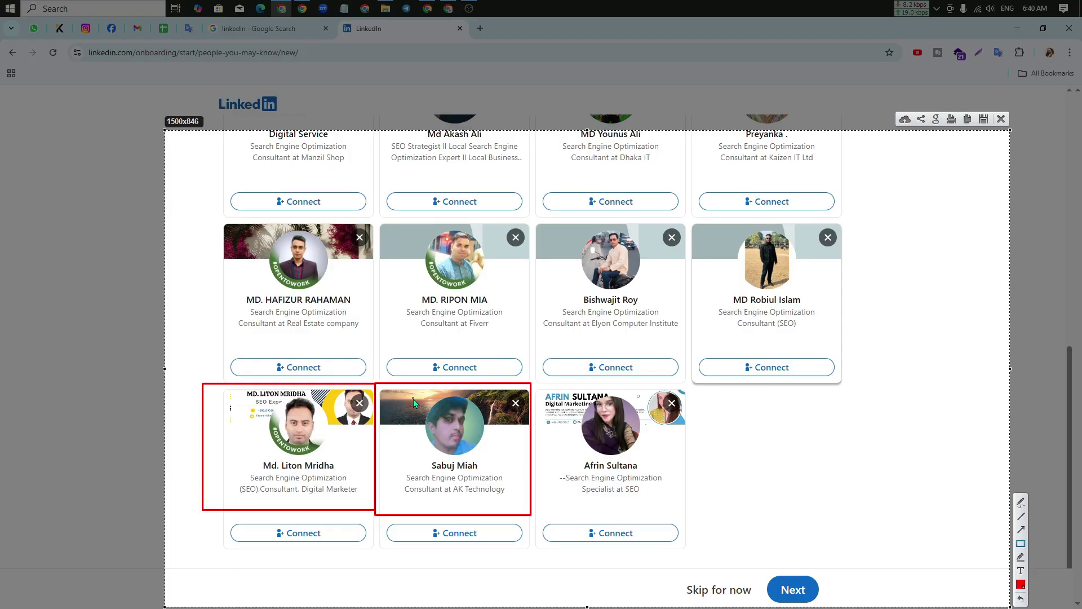
{"action": "left_click_drag", "start_coordinate": [543, 384], "coordinate": [692, 508]}
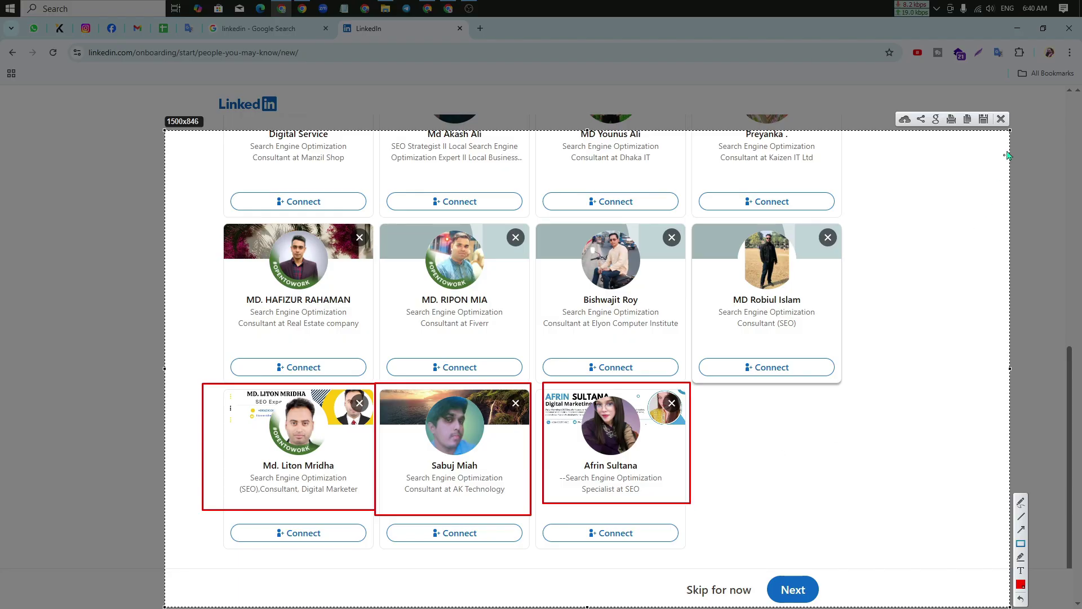
{"action": "left_click", "coordinate": [1001, 118]}
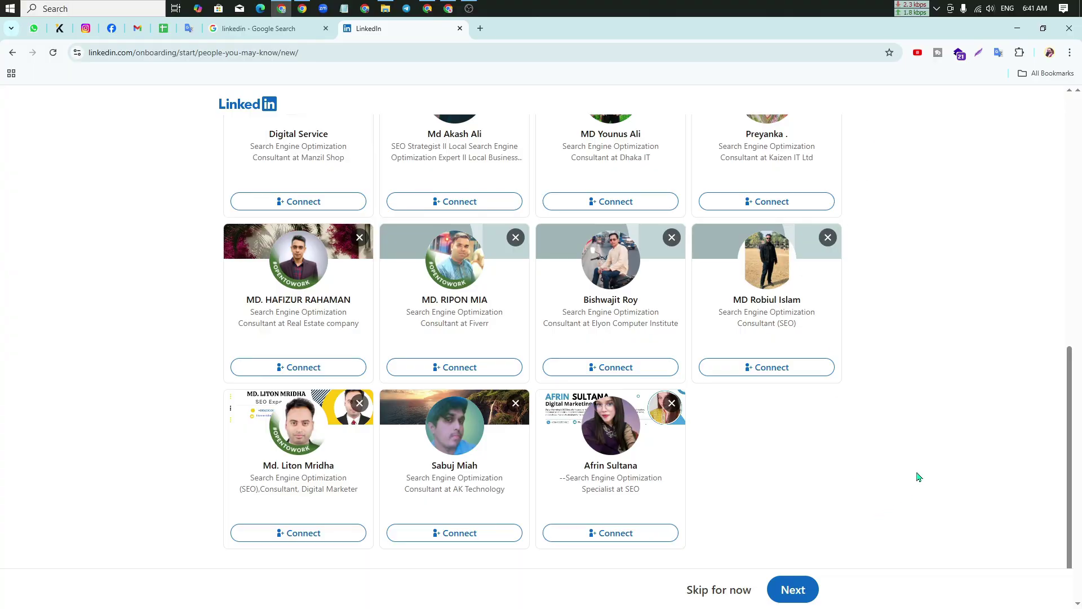
Step: Skip the suggested connections and finish the follow recommendations by following Stone Warehouse USA
{"action": "scroll", "coordinate": [919, 477], "scroll_direction": "up", "scroll_amount": 9}
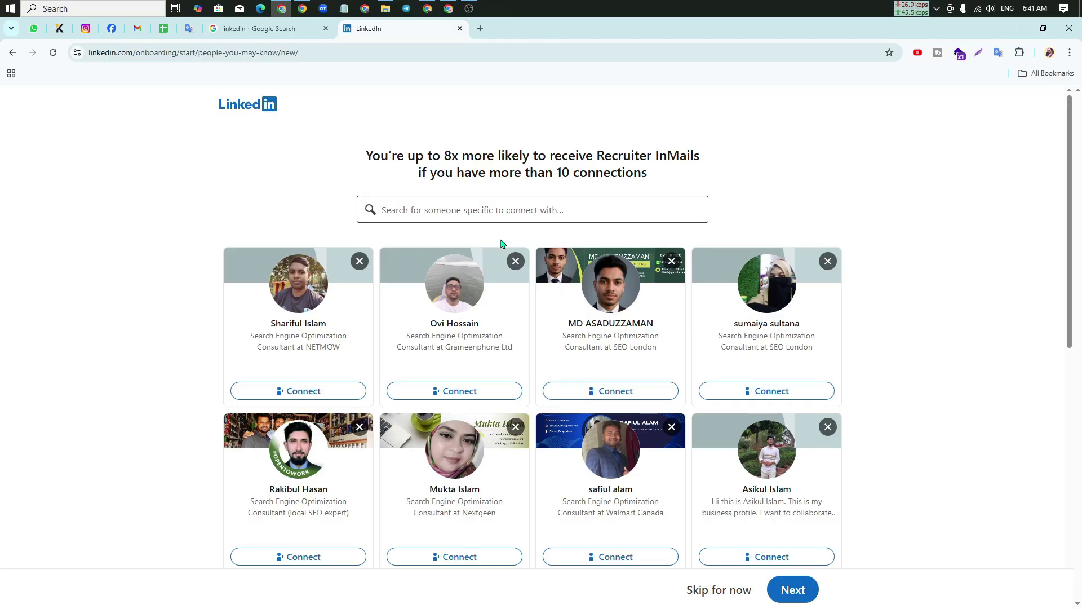
{"action": "left_click", "coordinate": [730, 595]}
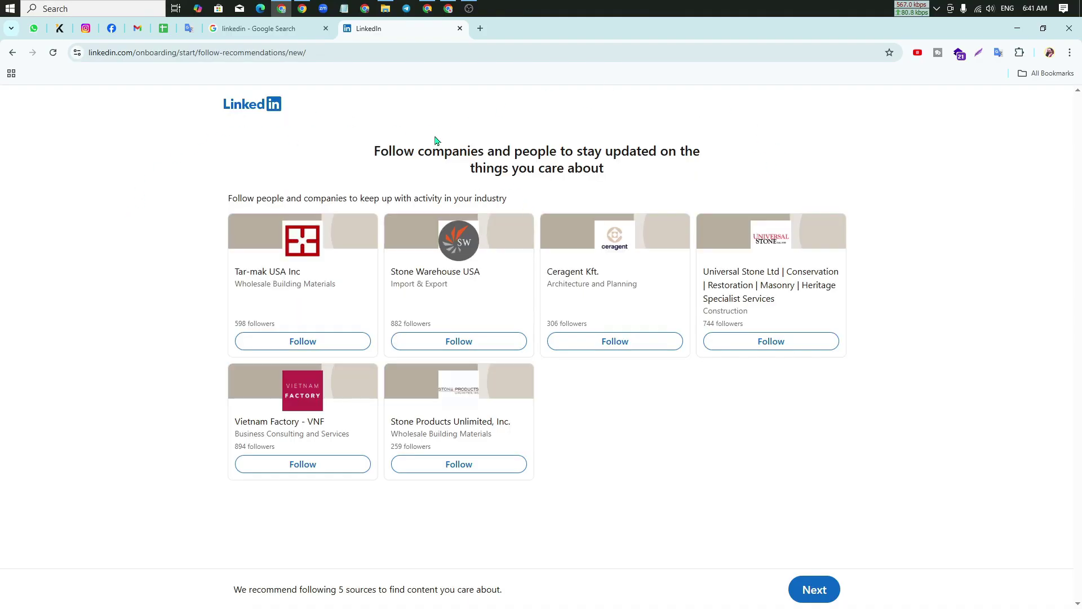
{"action": "left_click_drag", "start_coordinate": [419, 146], "coordinate": [631, 148]}
{"action": "left_click", "coordinate": [791, 141]}
{"action": "left_click", "coordinate": [456, 342]}
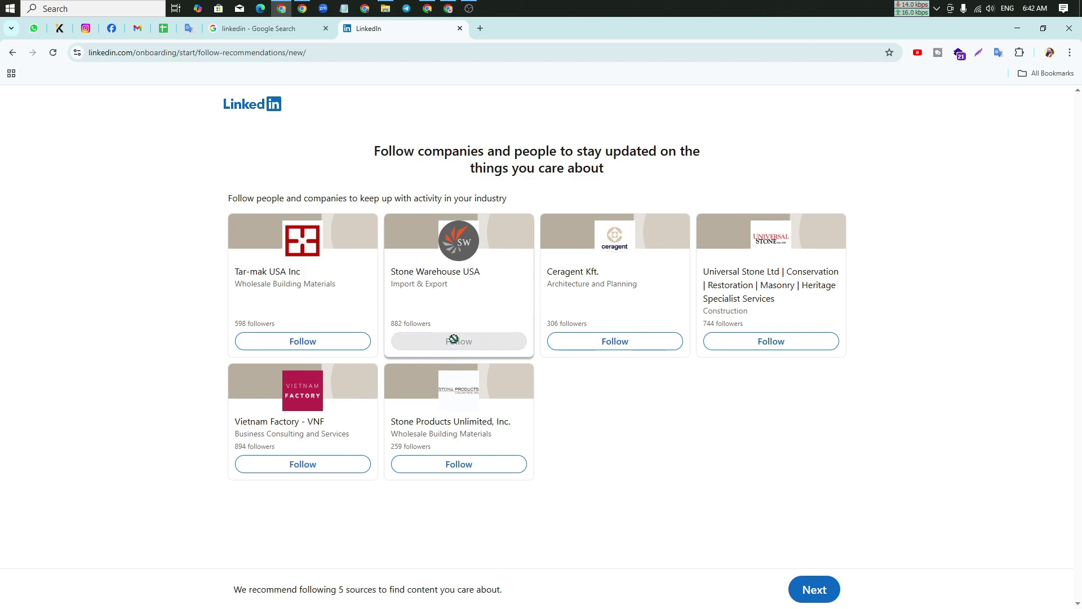
{"action": "left_click", "coordinate": [813, 590]}
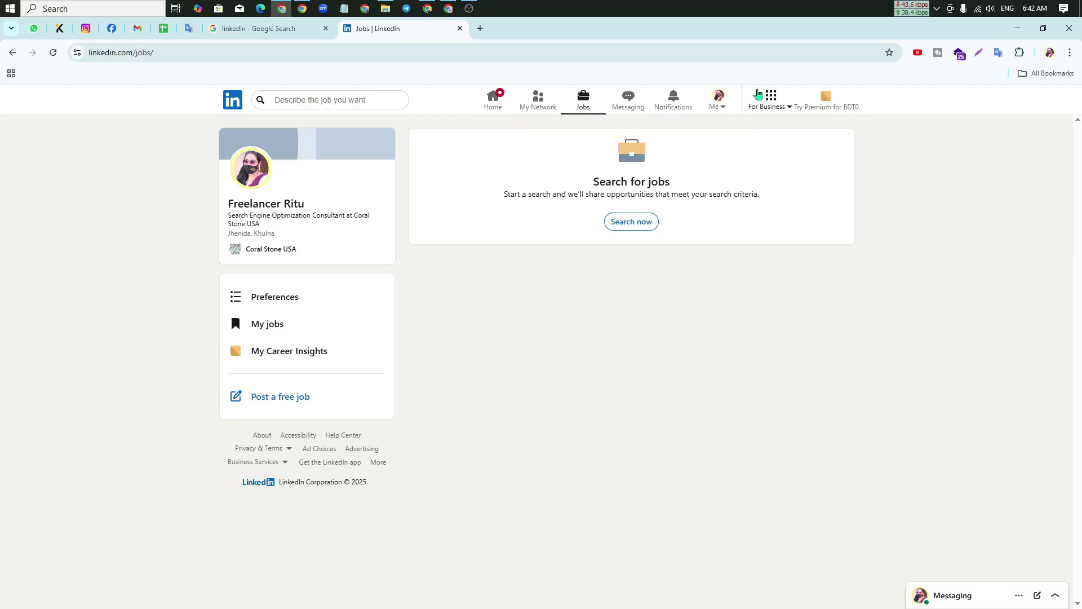
Step: Open the account's own profile and review its intro details, from the name fields to location and contact info
{"action": "left_click", "coordinate": [726, 101]}
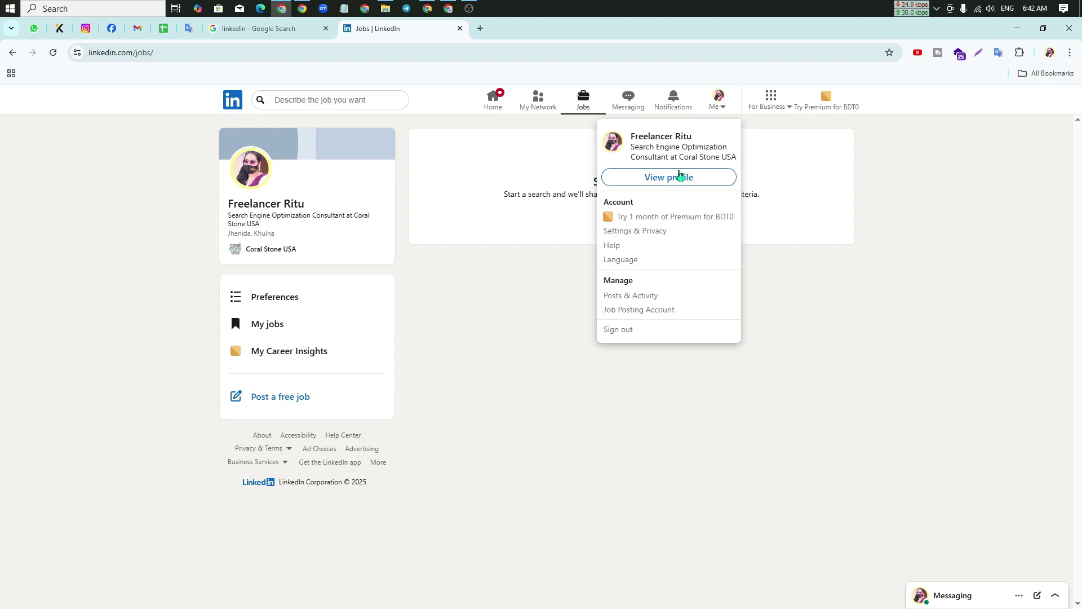
{"action": "left_click", "coordinate": [682, 176]}
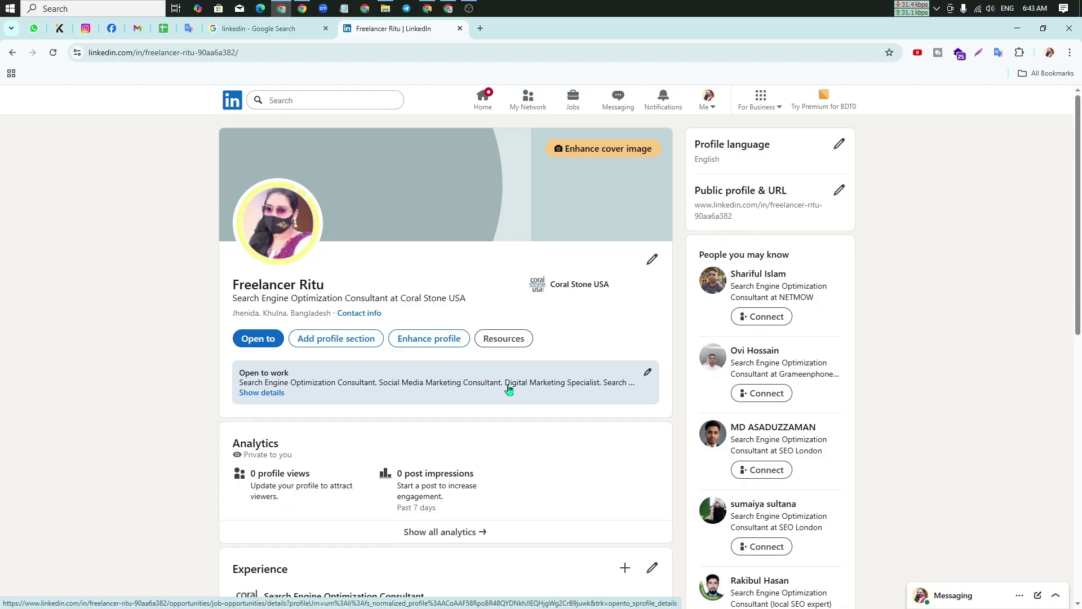
{"action": "left_click", "coordinate": [652, 262]}
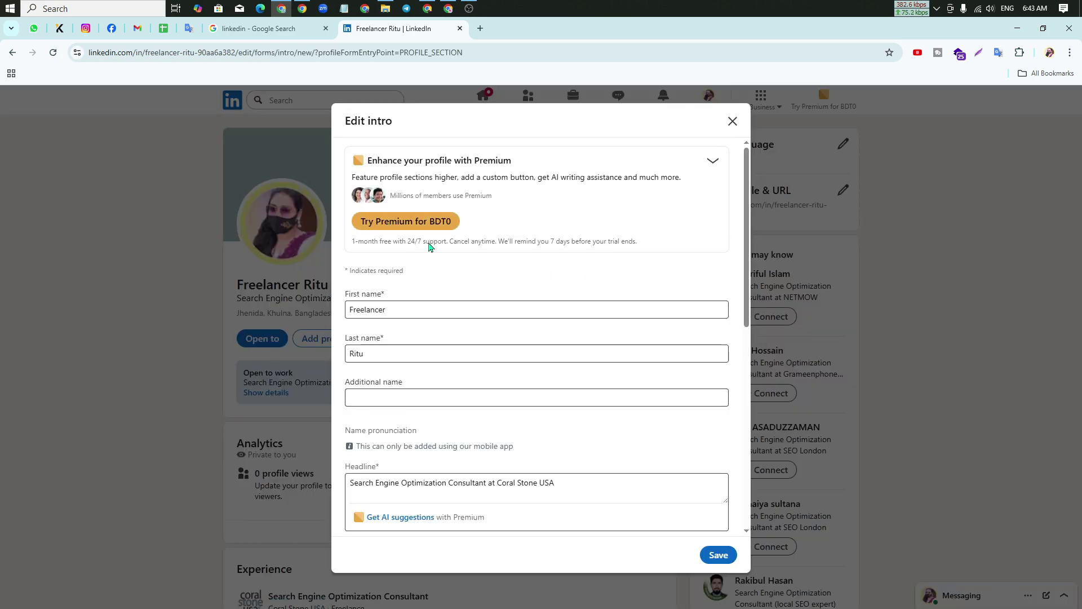
{"action": "left_click", "coordinate": [412, 351]}
{"action": "scroll", "coordinate": [414, 345], "scroll_direction": "down", "scroll_amount": 1}
{"action": "scroll", "coordinate": [414, 346], "scroll_direction": "down", "scroll_amount": 5}
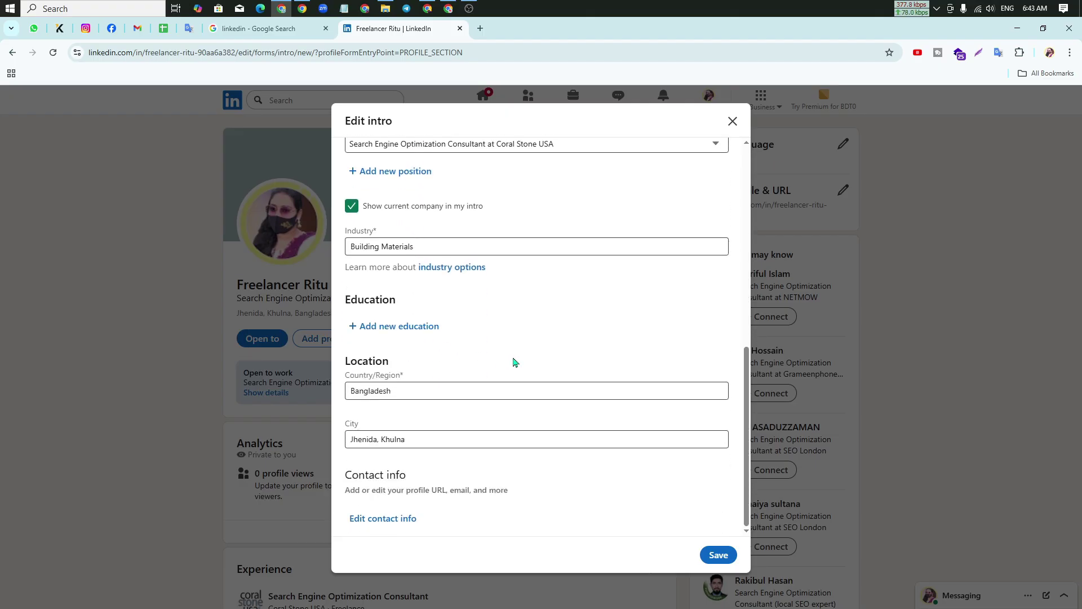
{"action": "scroll", "coordinate": [513, 362], "scroll_direction": "up", "scroll_amount": 8}
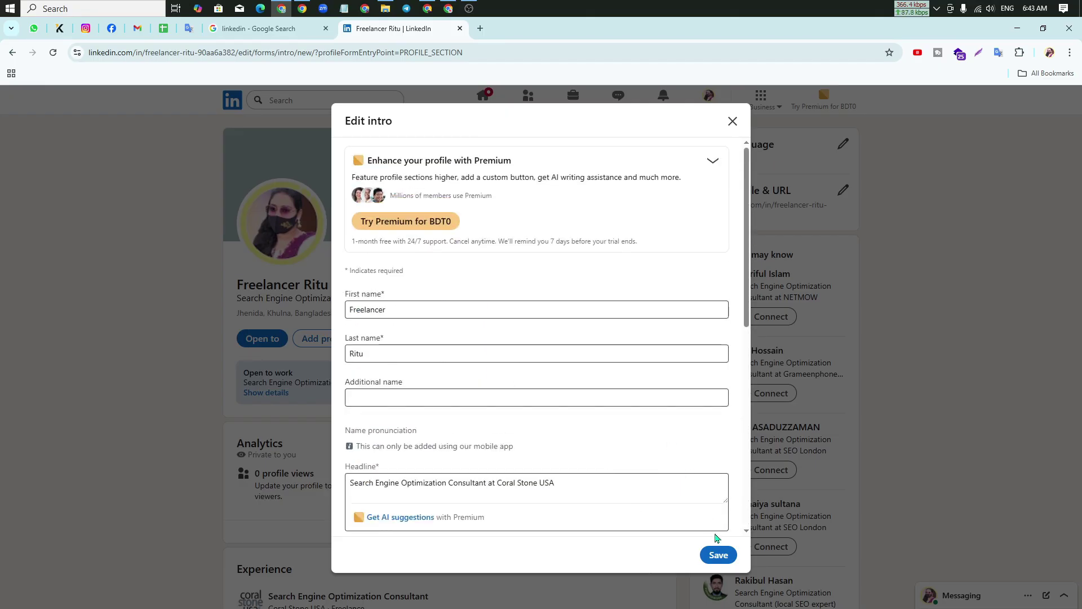
Step: Save the profile intro and return to the home feed
{"action": "left_click", "coordinate": [718, 554]}
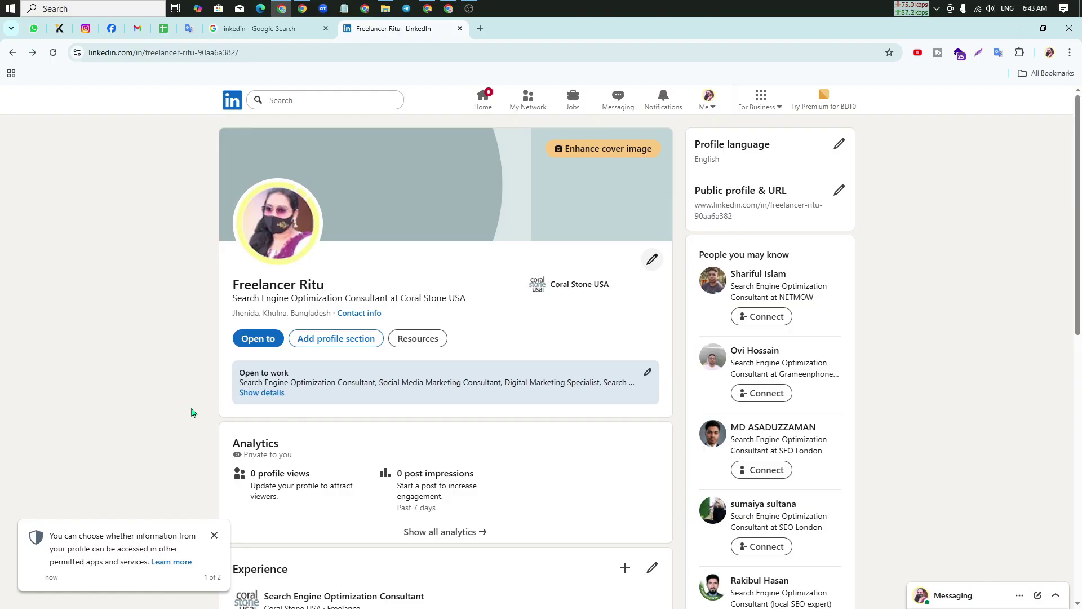
{"action": "left_click", "coordinate": [232, 100]}
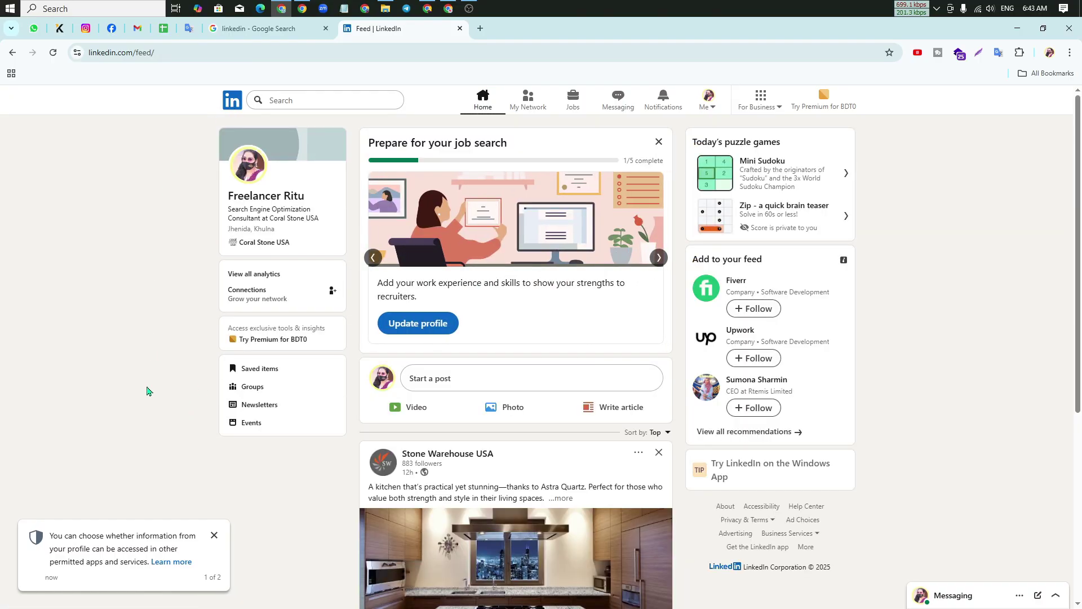